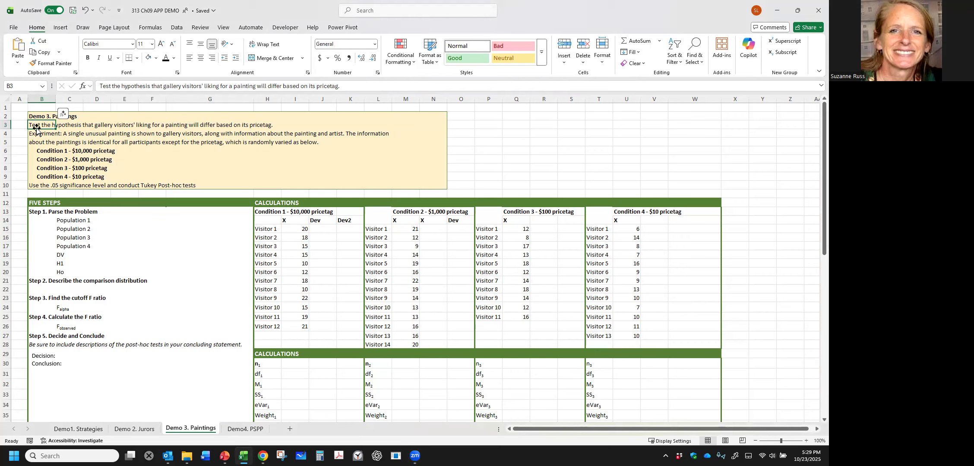
- Read through the experiment description and its pricetag condition lines
{"action": "left_click", "coordinate": [33, 135]}
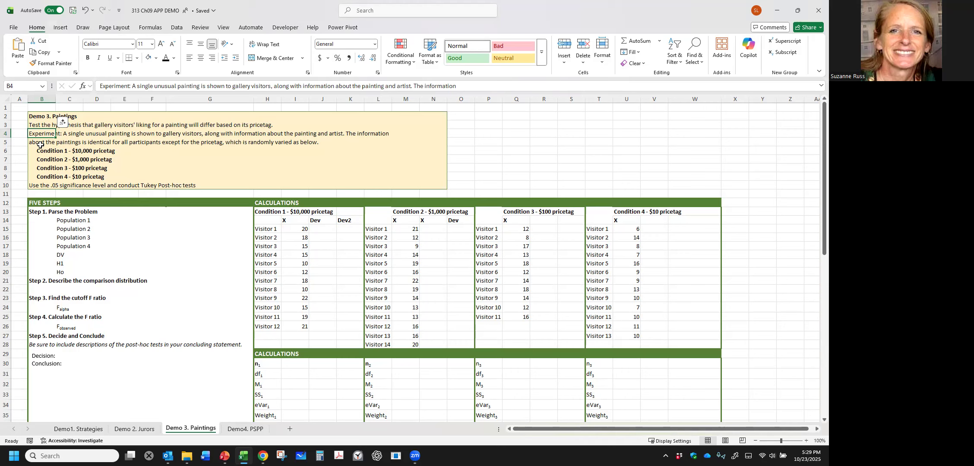
{"action": "left_click", "coordinate": [40, 144]}
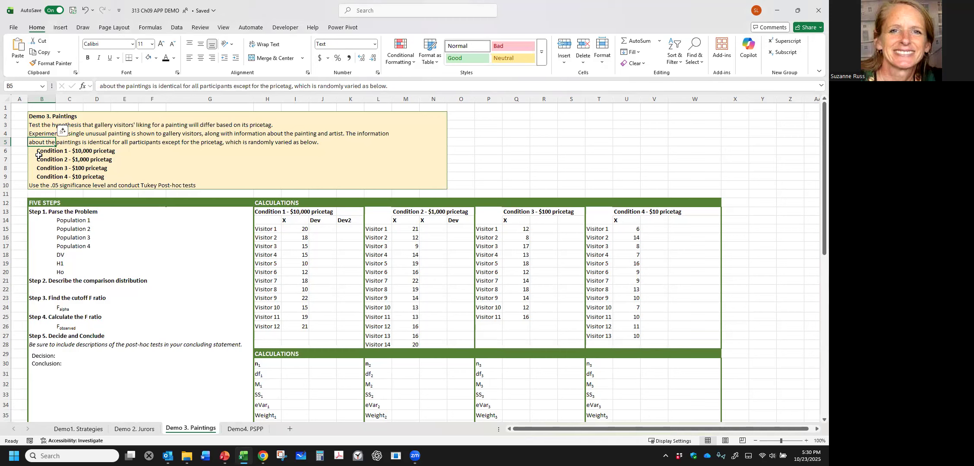
{"action": "left_click_drag", "start_coordinate": [39, 154], "coordinate": [102, 162]}
{"action": "left_click", "coordinate": [39, 161]}
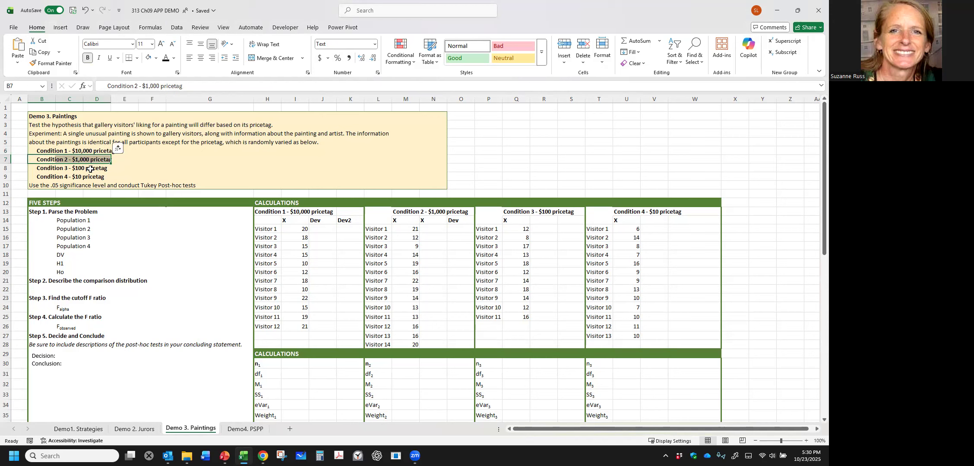
{"action": "left_click_drag", "start_coordinate": [38, 171], "coordinate": [87, 178]}
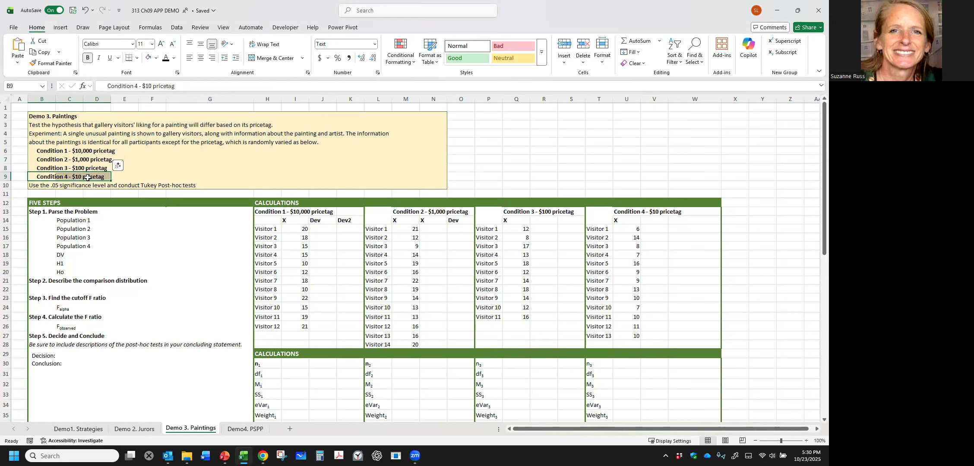
- Describe Population 1 as 'People who saw the $10,000 pricetag' and copy it to Populations 2–4
{"action": "left_click", "coordinate": [113, 223]}
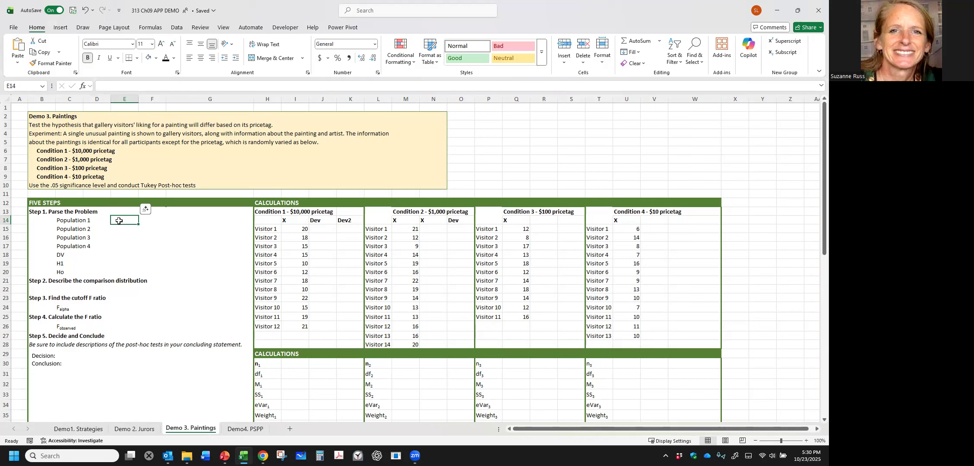
{"action": "type", "text": "People who saw the $10,00"}
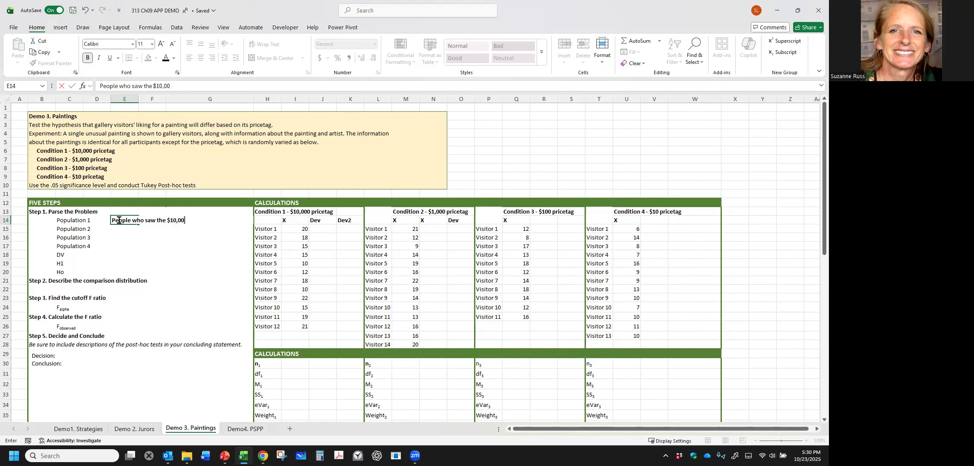
{"action": "type", "text": "0 pricetag"}
{"action": "key", "text": "Return"}
{"action": "left_click", "coordinate": [120, 222]}
{"action": "key", "text": "ctrl+c"}
{"action": "left_click_drag", "start_coordinate": [121, 229], "coordinate": [125, 243]}
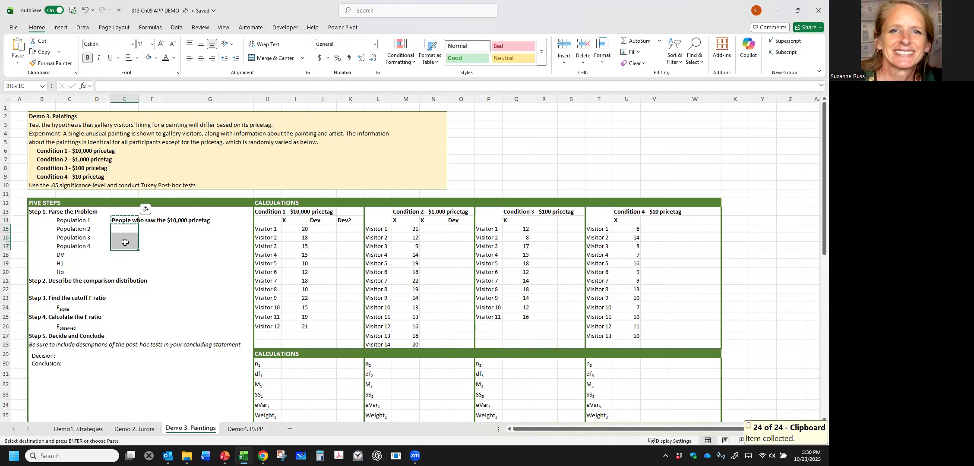
{"action": "key", "text": "ctrl+v"}
- Change Populations 2–4 to the $1,000, $100 and $10 pricetags and enter 'Liking for painting' as the DV
{"action": "left_click", "coordinate": [125, 228]}
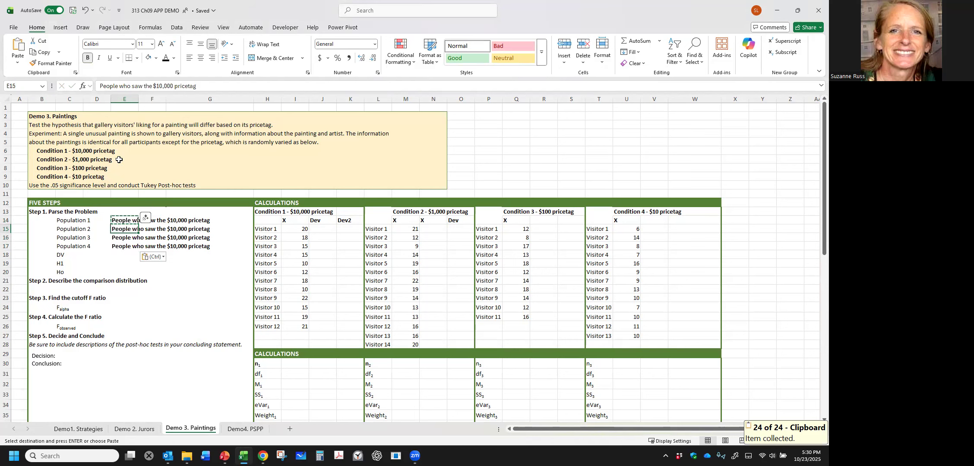
{"action": "double_click", "coordinate": [171, 87]}
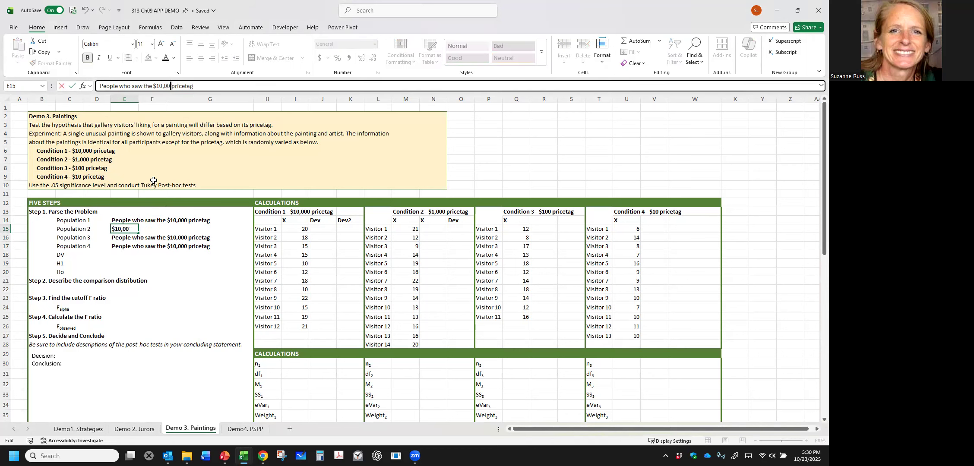
{"action": "key", "text": "BackSpace"}
{"action": "key", "text": "Return"}
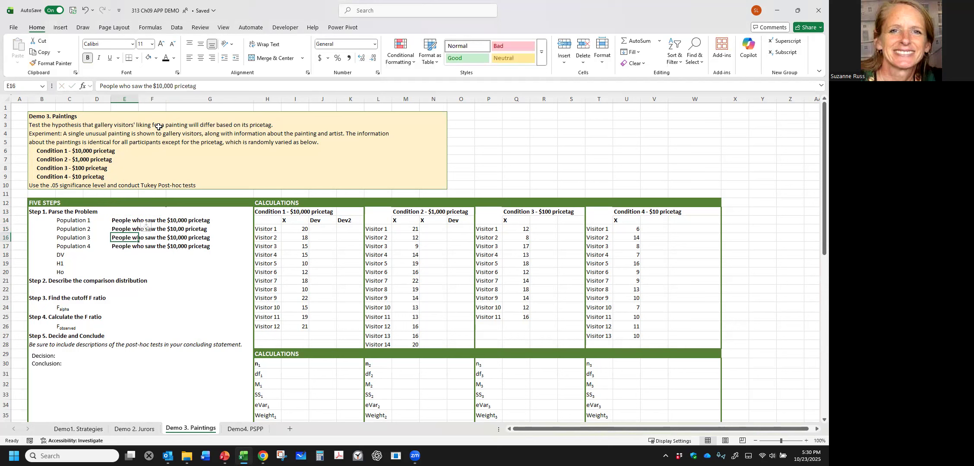
{"action": "double_click", "coordinate": [162, 86]}
{"action": "type", "text": "$100"}
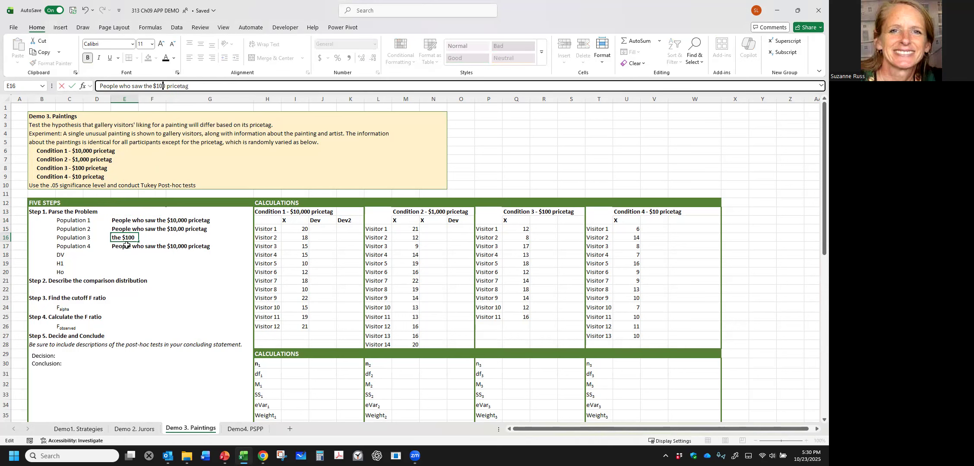
{"action": "key", "text": "Return"}
{"action": "double_click", "coordinate": [162, 86]}
{"action": "type", "text": "$10"}
{"action": "key", "text": "Return"}
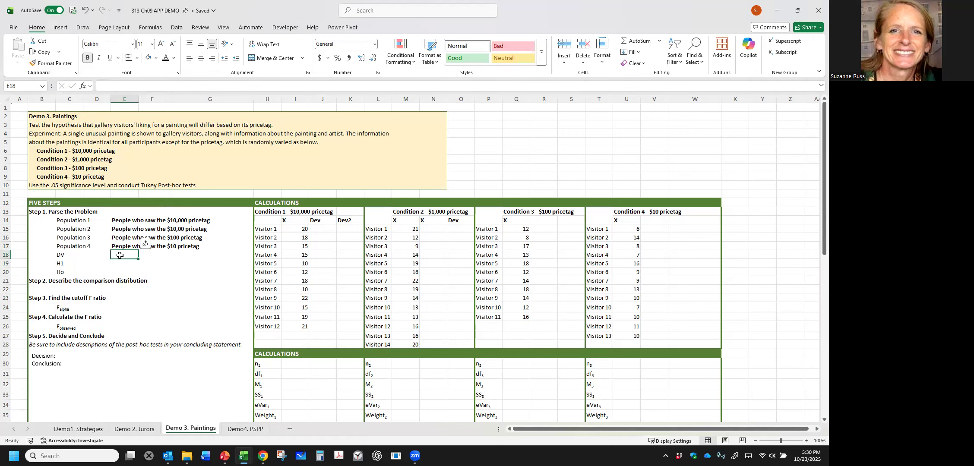
{"action": "type", "text": "Liking for painting"}
{"action": "left_click_drag", "start_coordinate": [124, 221], "coordinate": [136, 421]}
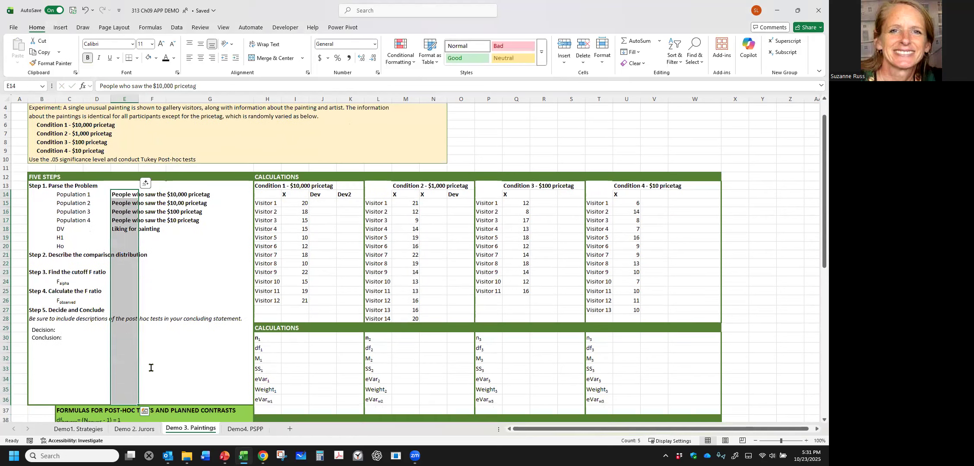
- State H1 as 'People's liking will differ across pricetag conditions'
{"action": "left_click", "coordinate": [151, 351]}
{"action": "left_click", "coordinate": [123, 239]}
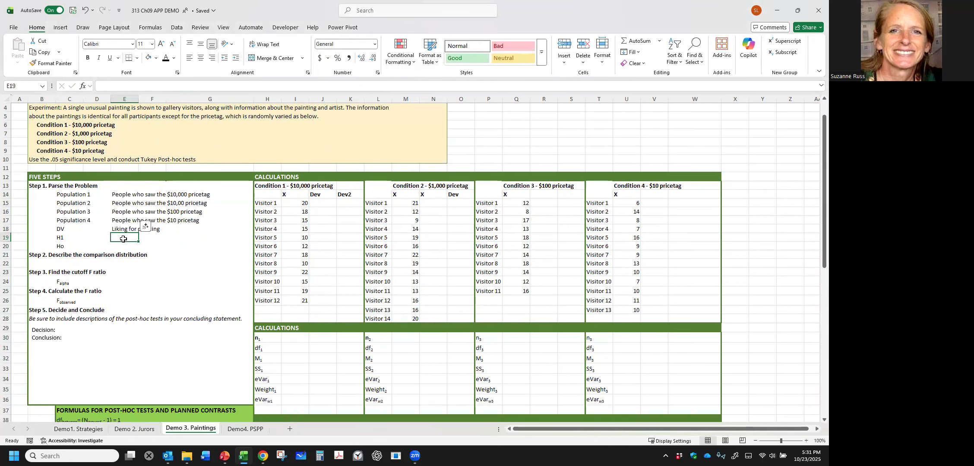
{"action": "type", "text": "Peo"}
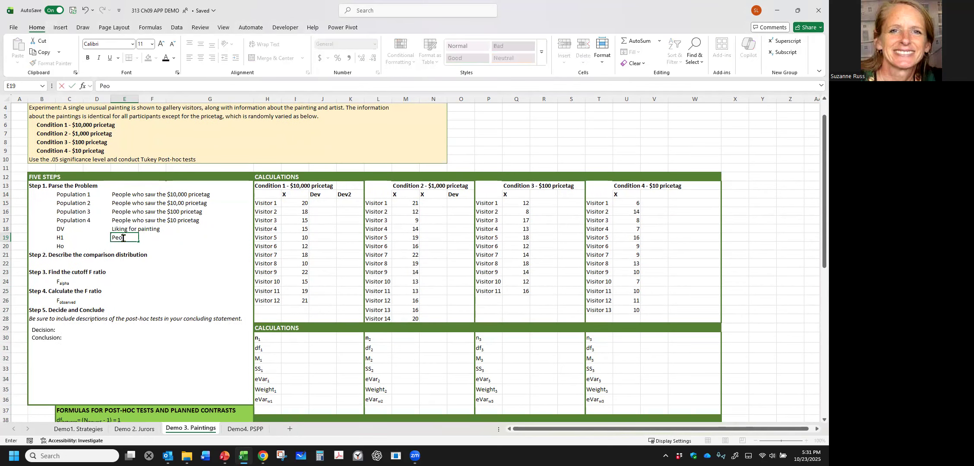
{"action": "type", "text": "le's likeing will differ acc"}
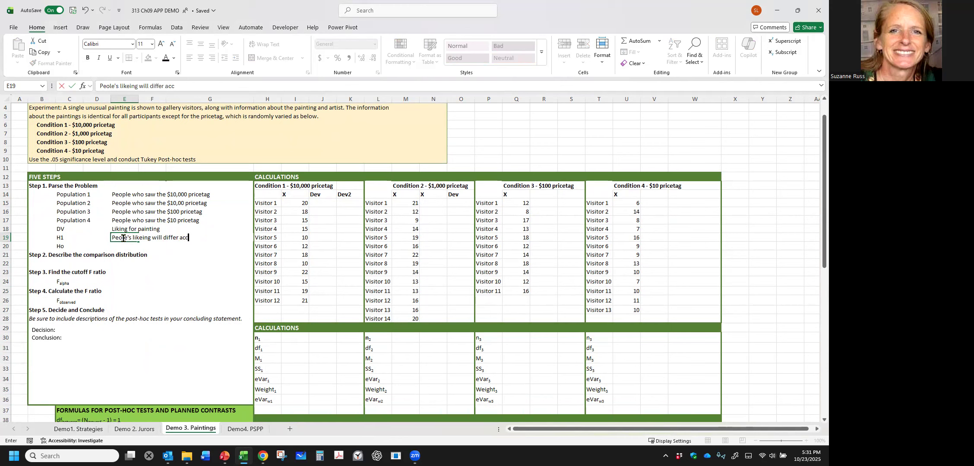
{"action": "key", "text": "BackSpace"}
{"action": "key", "text": "BackSpace"}
{"action": "key", "text": "BackSpace"}
{"action": "type", "text": "across pricetag conditions."}
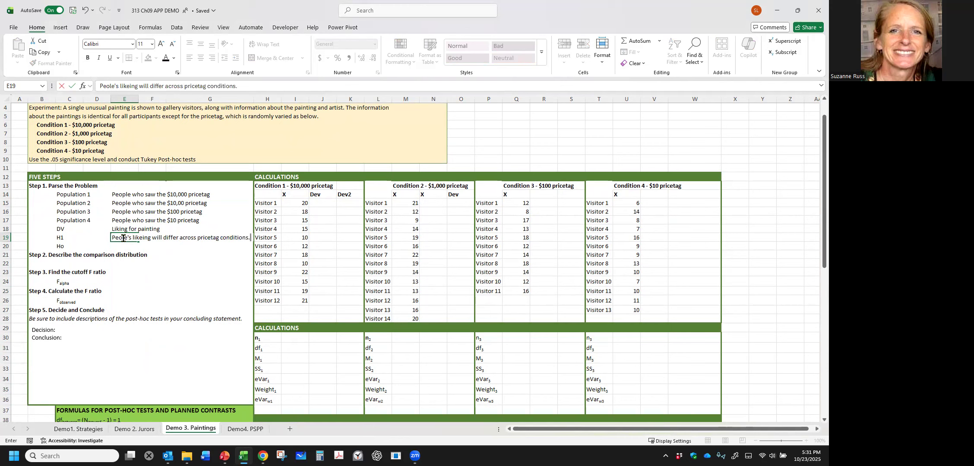
{"action": "left_click", "coordinate": [132, 261]}
{"action": "double_click", "coordinate": [121, 238]}
{"action": "type", "text": "p"}
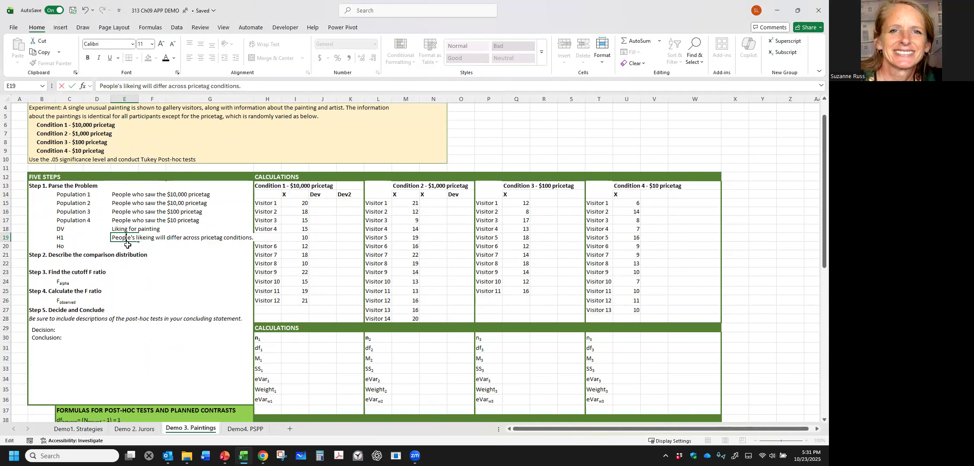
{"action": "left_click", "coordinate": [128, 254]}
- Widen column G, copy H1 into the Ho cell, and fix 'likeing' in H1
{"action": "left_click_drag", "start_coordinate": [253, 98], "coordinate": [266, 98]}
{"action": "left_click", "coordinate": [116, 237]}
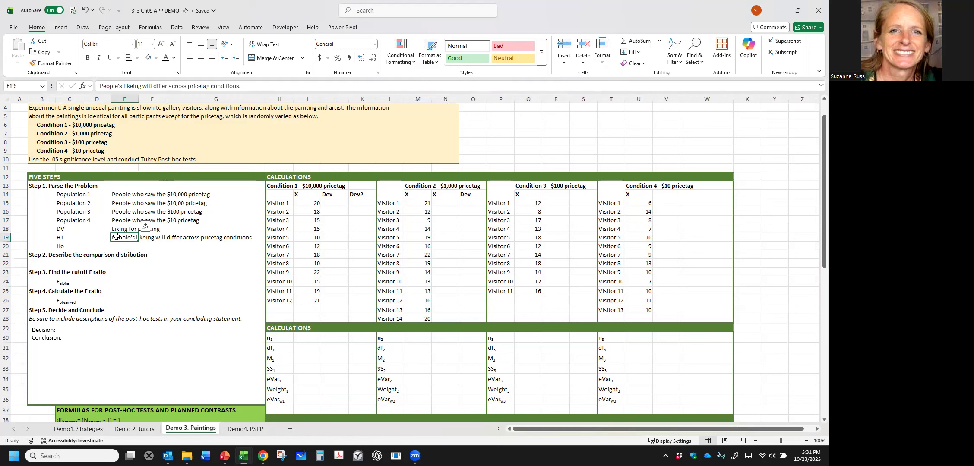
{"action": "key", "text": "ctrl+c"}
{"action": "left_click", "coordinate": [123, 246]}
{"action": "key", "text": "ctrl+v"}
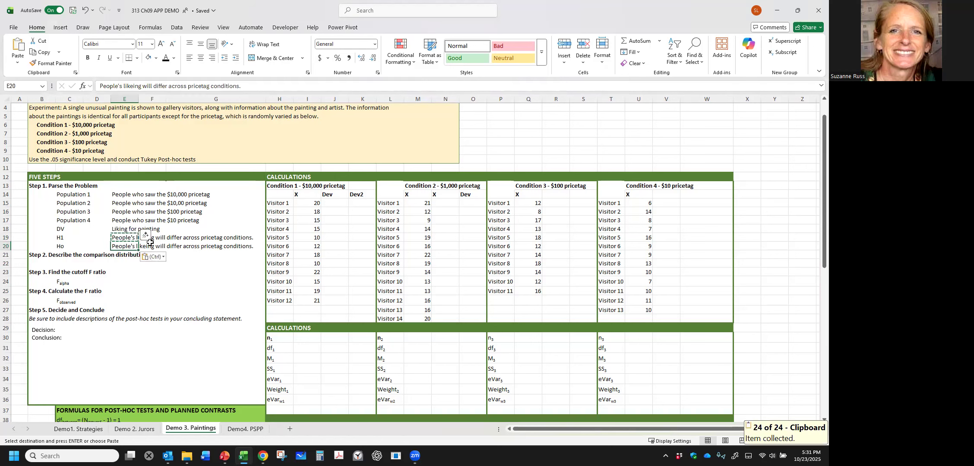
{"action": "left_click", "coordinate": [131, 238]}
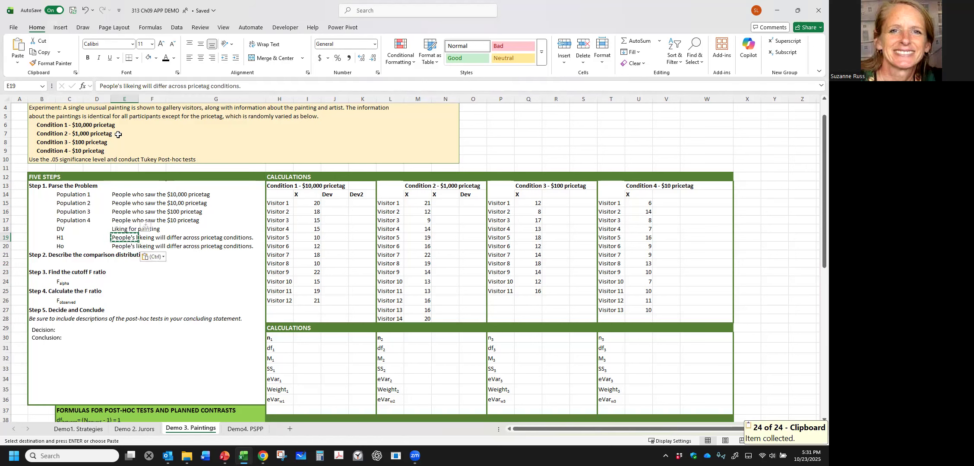
{"action": "left_click", "coordinate": [133, 85]}
{"action": "key", "text": "BackSpace"}
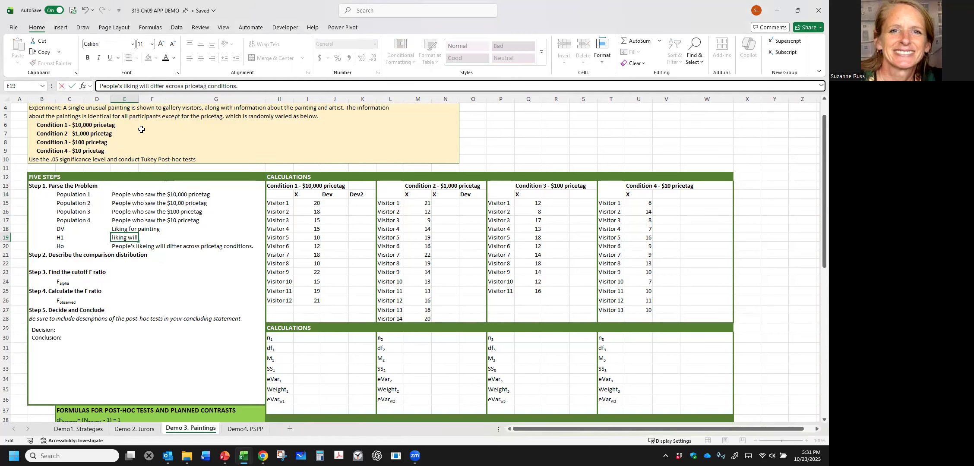
{"action": "left_click", "coordinate": [121, 246]}
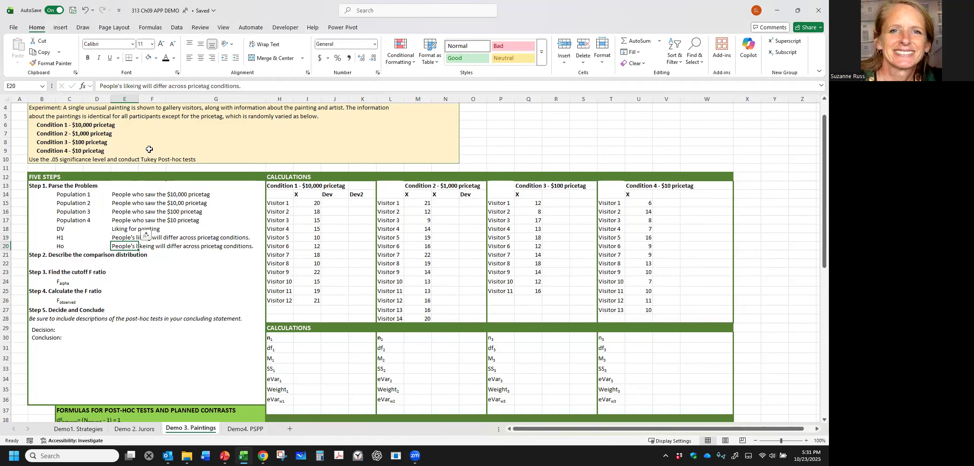
- Fix the spelling in Ho and change it to say liking will 'not differ'
{"action": "left_click", "coordinate": [134, 85]}
{"action": "key", "text": "BackSpace"}
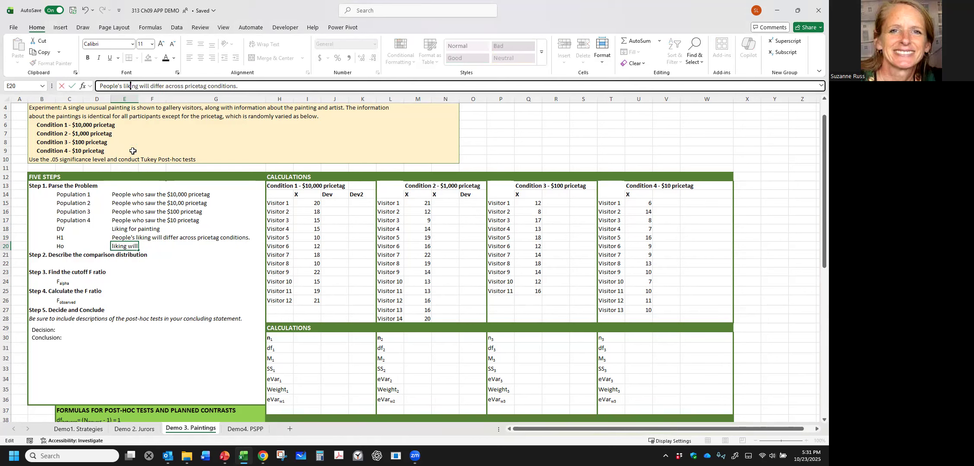
{"action": "left_click", "coordinate": [119, 249]}
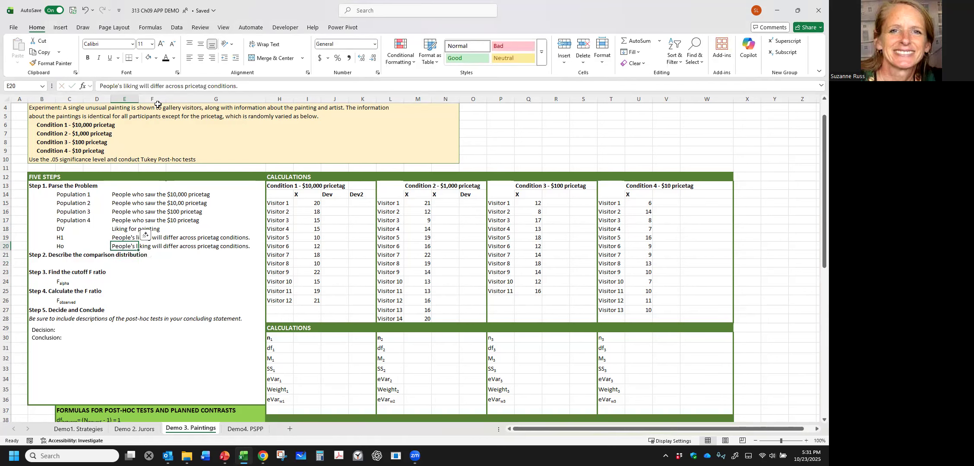
{"action": "double_click", "coordinate": [160, 85]}
{"action": "type", "text": "not differ"}
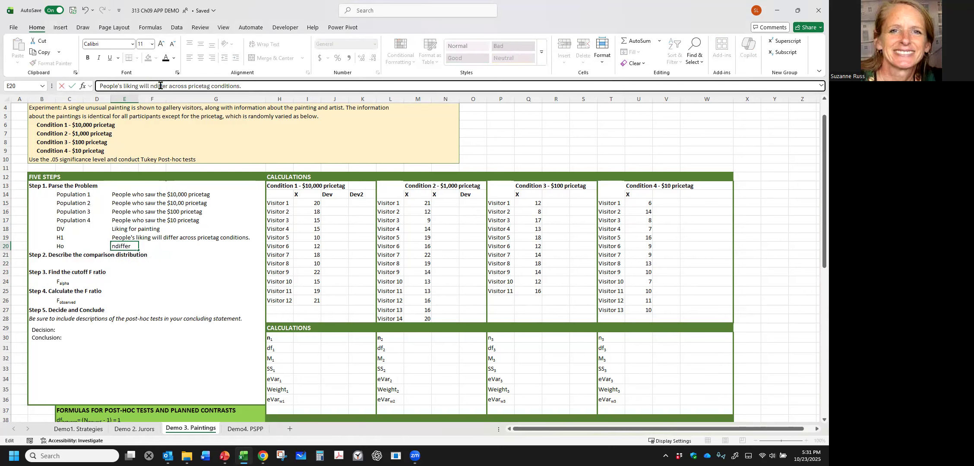
{"action": "key", "text": "Return"}
- Enter 'F distribution' as the Step 2 answer
{"action": "left_click", "coordinate": [120, 272]}
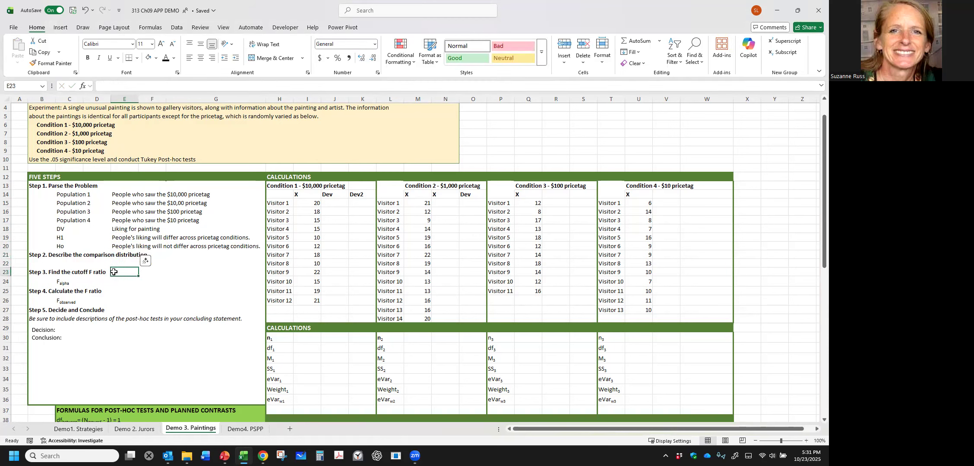
{"action": "left_click", "coordinate": [67, 263]}
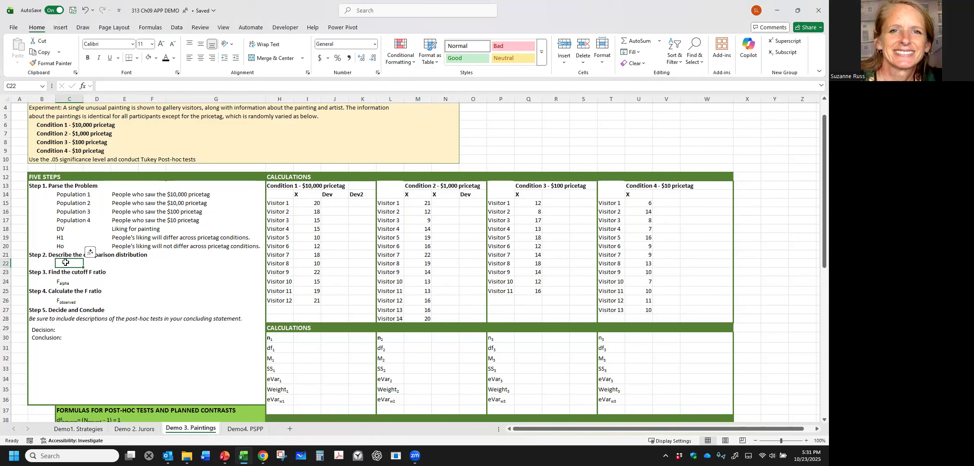
{"action": "type", "text": "F distribution"}
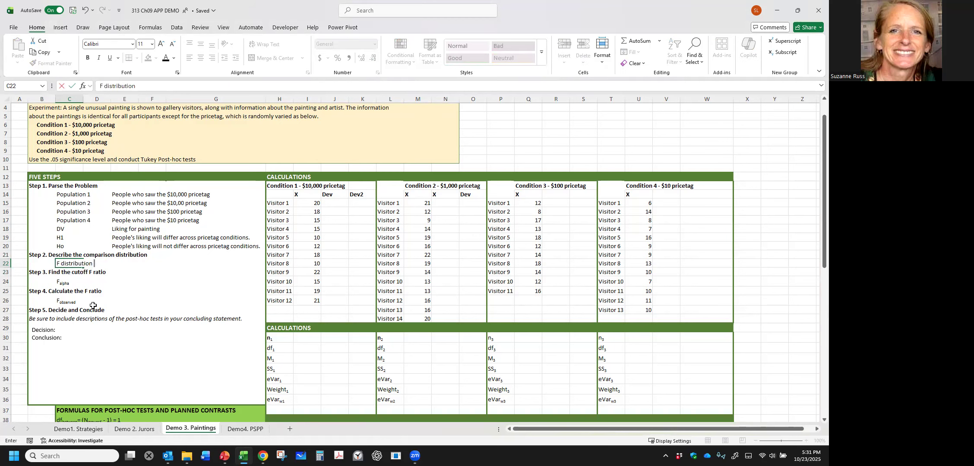
{"action": "left_click", "coordinate": [94, 308]}
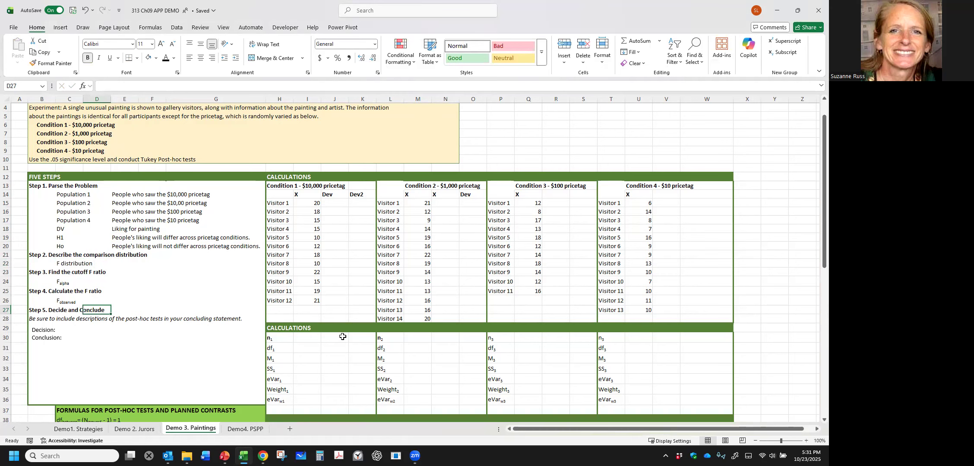
- Enter 4 as the number of groups and 3 as df between in the degrees of freedom table
{"action": "scroll", "coordinate": [343, 337], "scroll_direction": "down", "scroll_amount": 1}
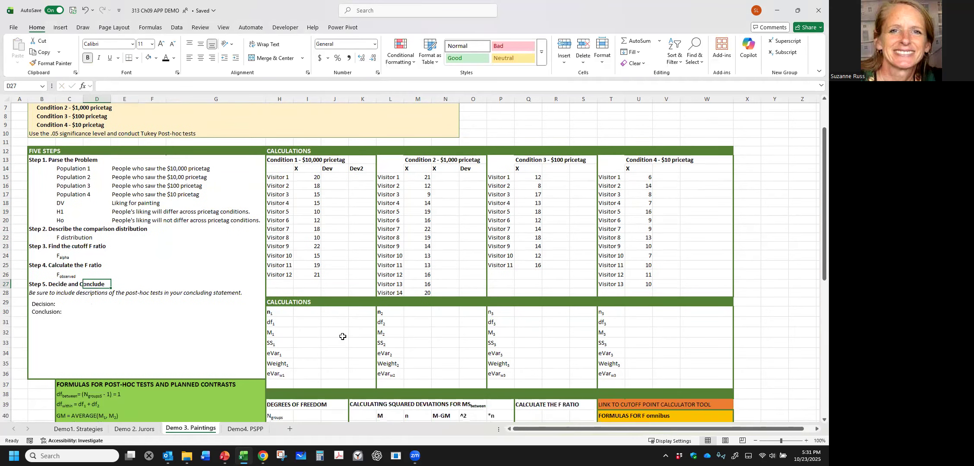
{"action": "left_click", "coordinate": [309, 314]}
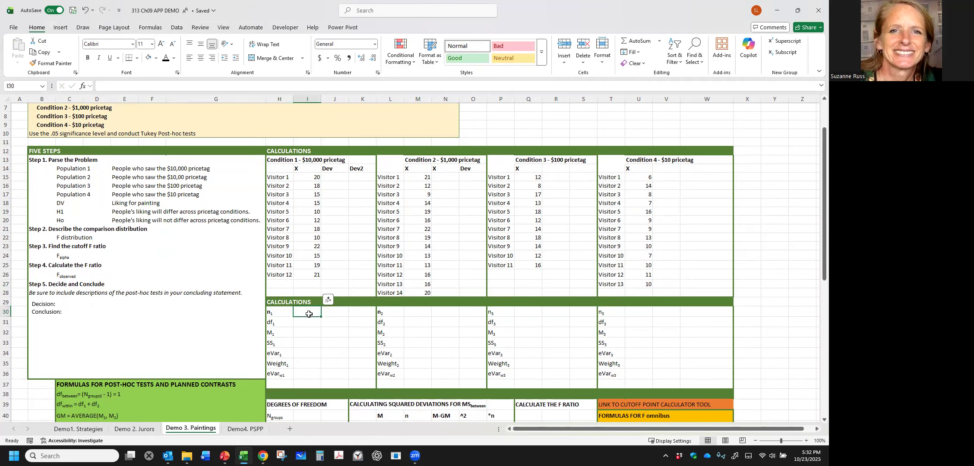
{"action": "scroll", "coordinate": [309, 314], "scroll_direction": "down", "scroll_amount": 2}
{"action": "left_click_drag", "start_coordinate": [275, 354], "coordinate": [341, 405]}
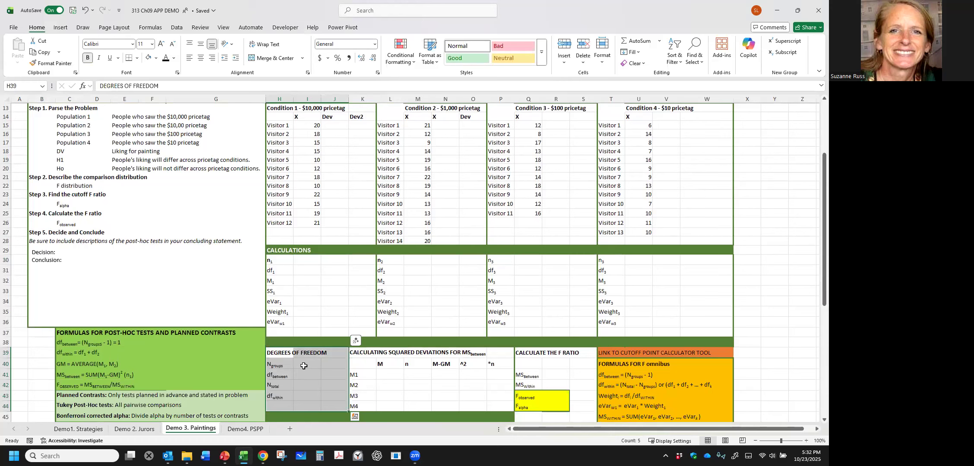
{"action": "left_click", "coordinate": [305, 367]}
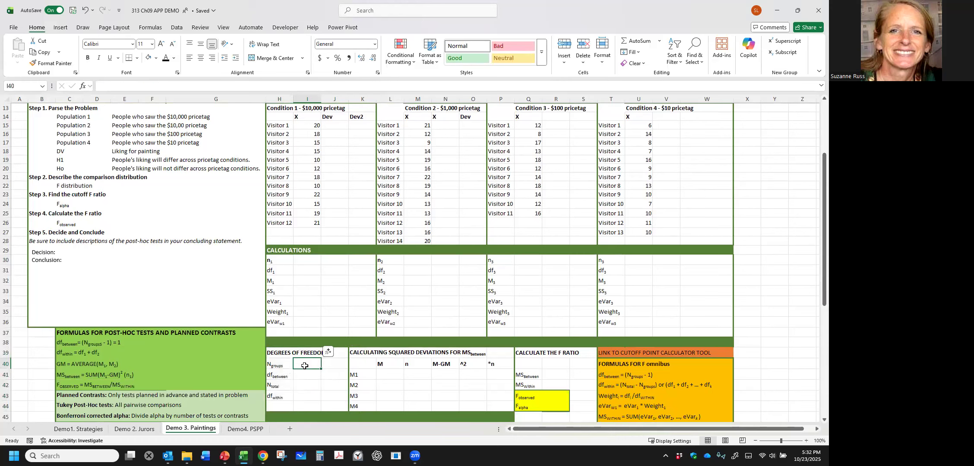
{"action": "type", "text": "4"}
{"action": "left_click", "coordinate": [304, 377]}
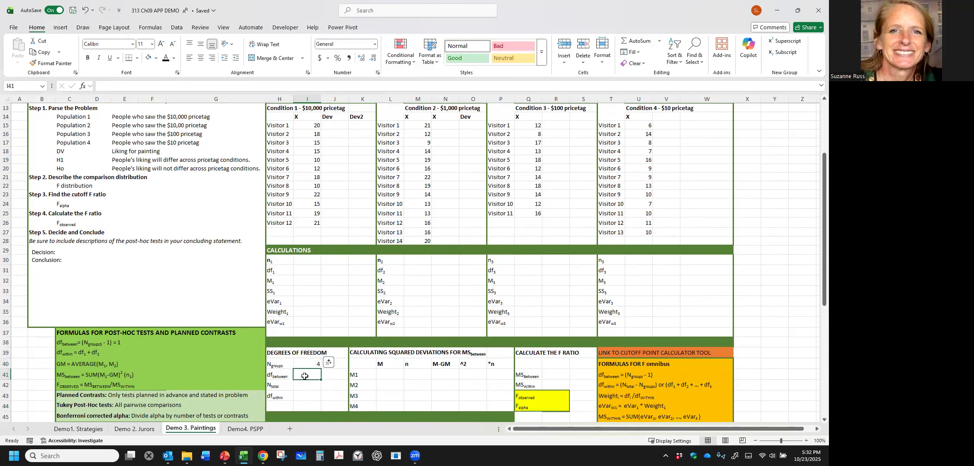
{"action": "type", "text": "3"}
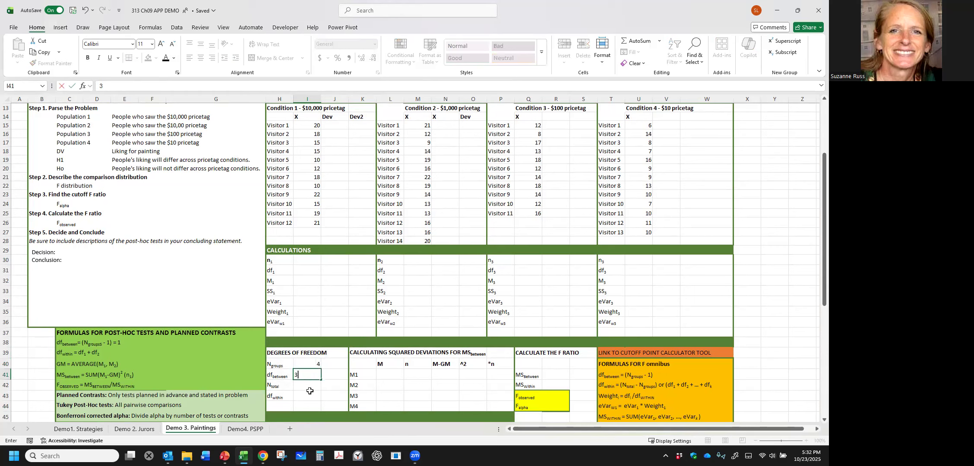
{"action": "left_click", "coordinate": [309, 392]}
{"action": "left_click", "coordinate": [306, 387]}
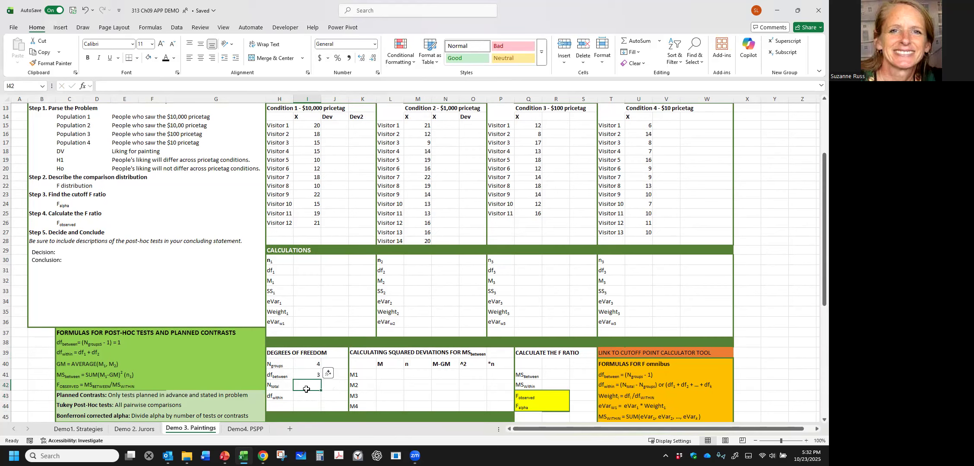
{"action": "left_click", "coordinate": [307, 396]}
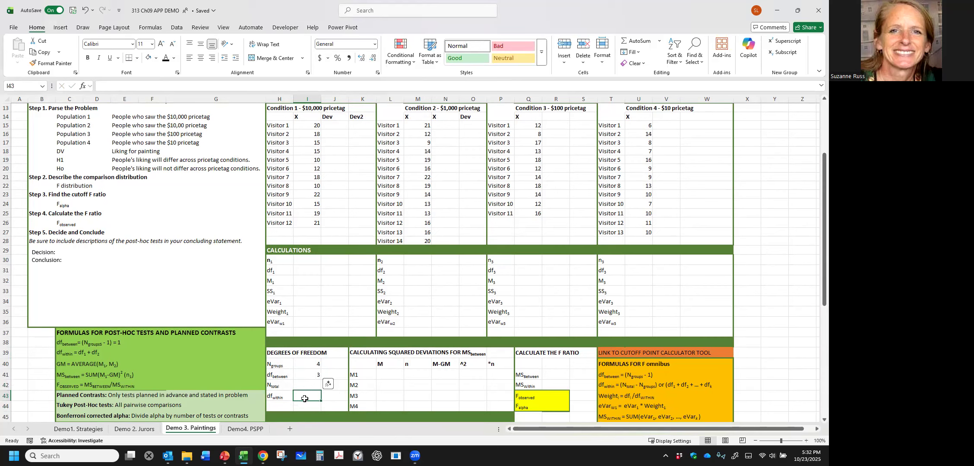
{"action": "left_click", "coordinate": [306, 387]}
{"action": "left_click", "coordinate": [301, 265]}
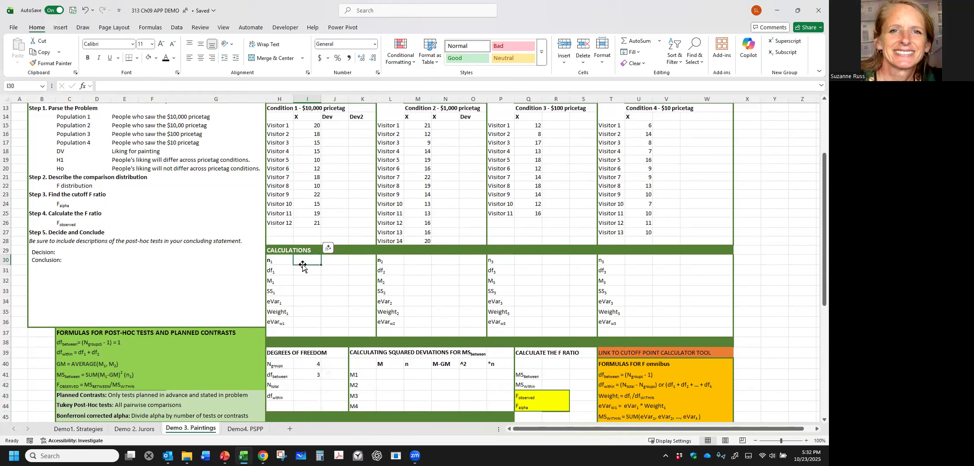
- Compute n₁ with =COUNTA(I15:I28), giving 12
{"action": "type", "text": "12"}
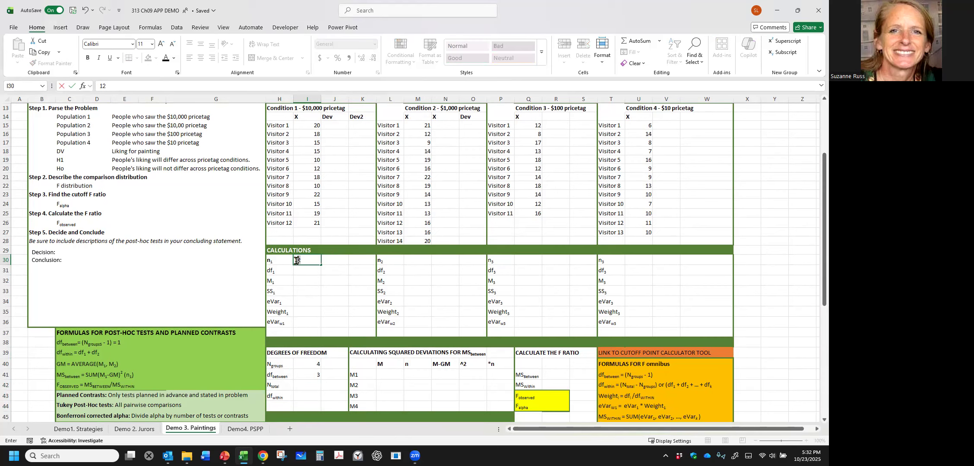
{"action": "left_click_drag", "start_coordinate": [298, 261], "coordinate": [294, 260]}
{"action": "type", "text": "=COU"}
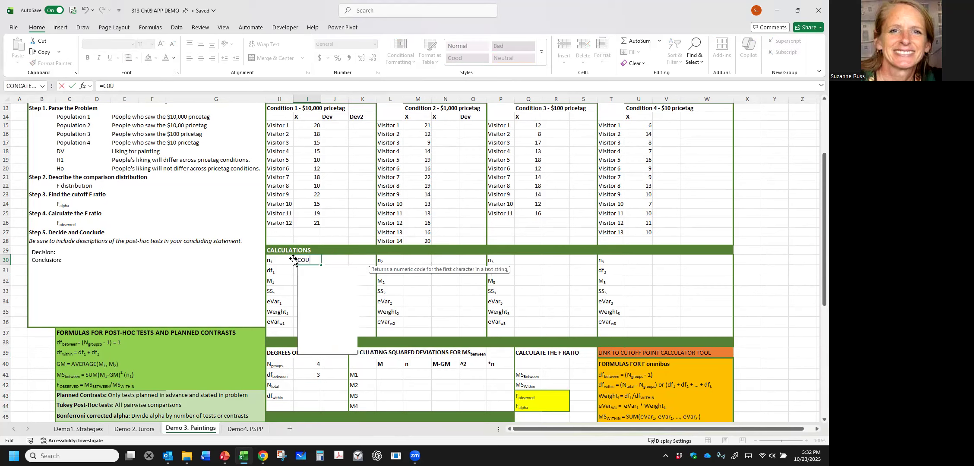
{"action": "type", "text": "NT"}
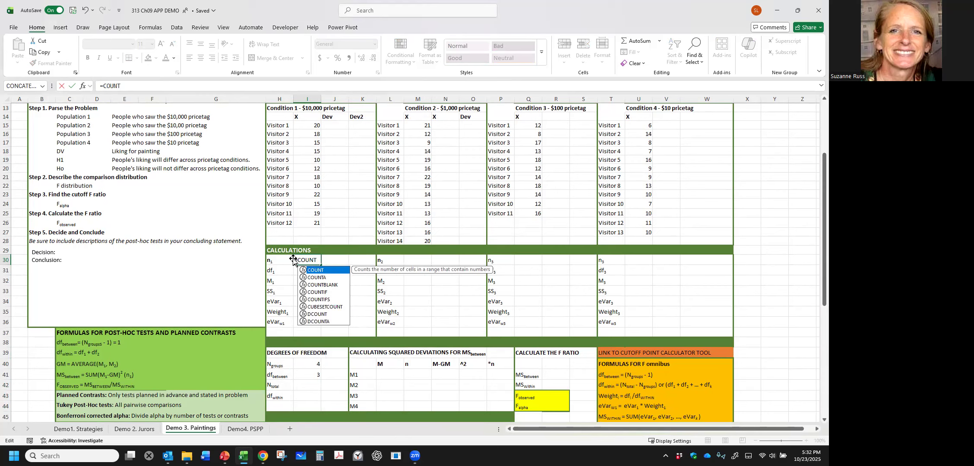
{"action": "type", "text": "A("}
{"action": "left_click_drag", "start_coordinate": [308, 125], "coordinate": [309, 237]}
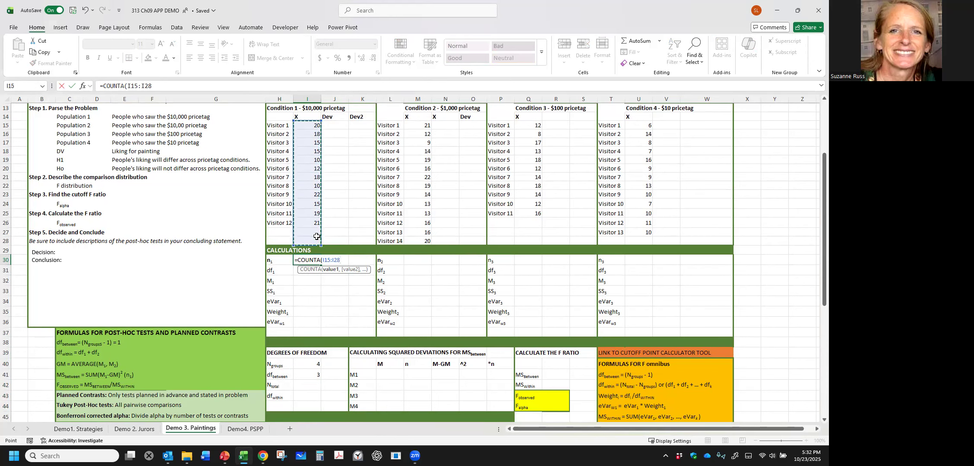
{"action": "key", "text": "Return"}
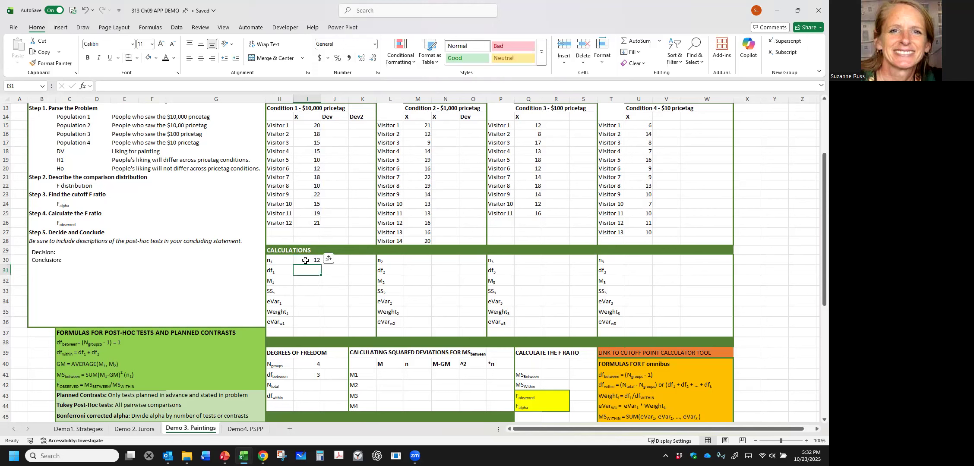
- Set df₁ to n₁ minus 1 (=I30-1), giving 11
{"action": "left_click", "coordinate": [307, 267]}
{"action": "type", "text": "="}
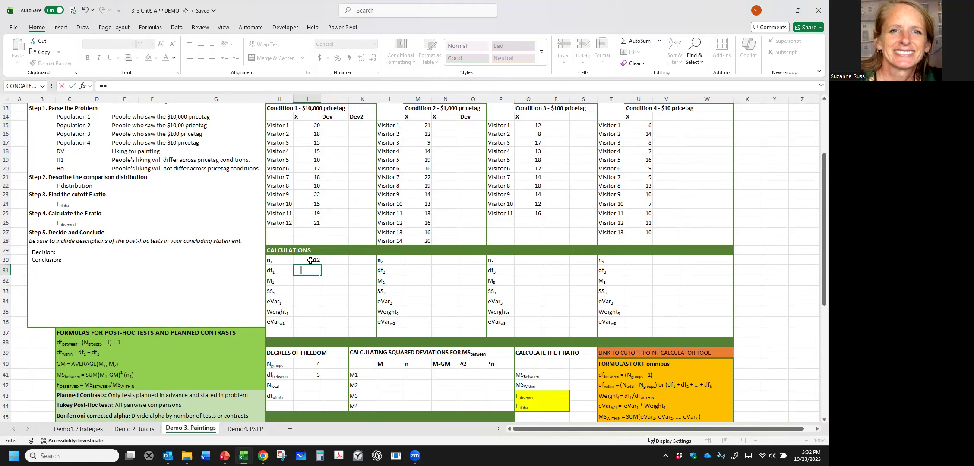
{"action": "left_click", "coordinate": [305, 261]}
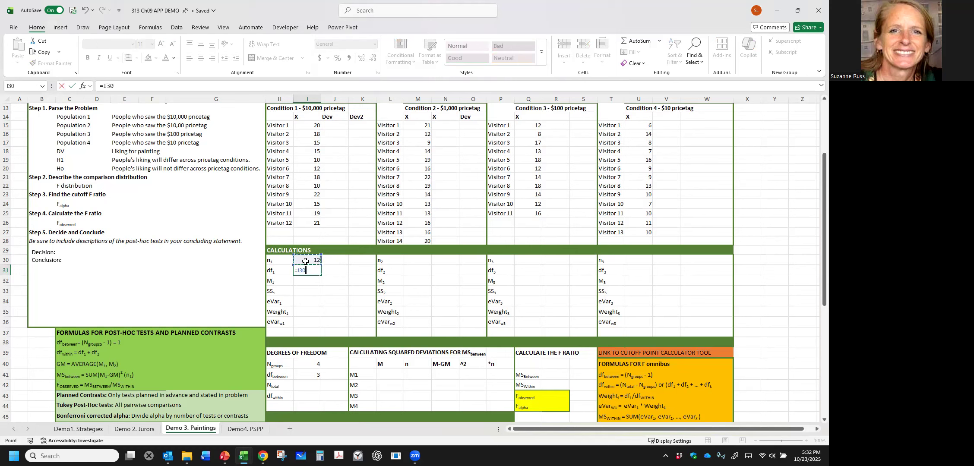
{"action": "type", "text": "-1"}
{"action": "key", "text": "Return"}
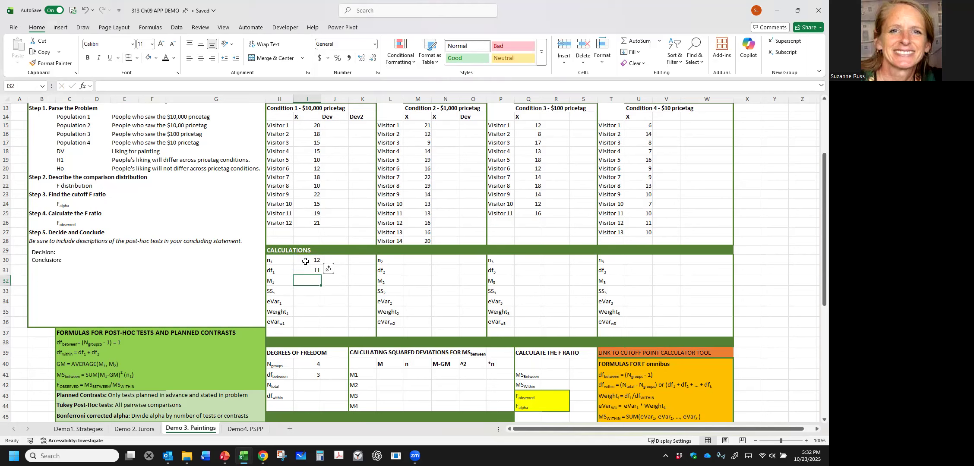
- Compute M₁ with =AVERAGE(I15:I28), giving 16.25, and copy Condition 1's three formulas
{"action": "type", "text": "=A"}
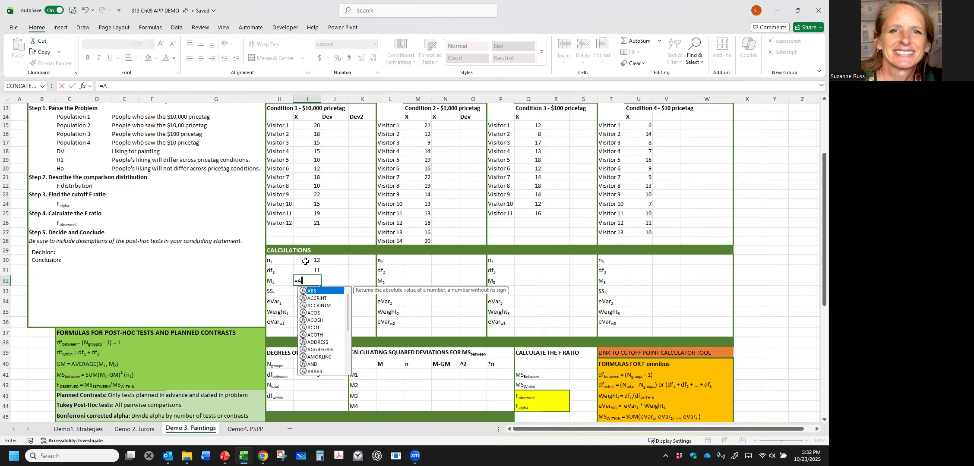
{"action": "type", "text": "VERAGE("}
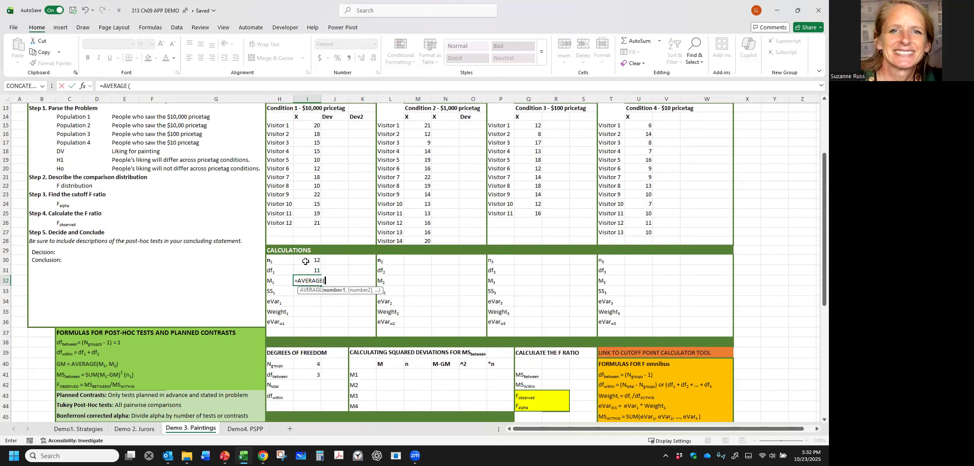
{"action": "left_click_drag", "start_coordinate": [304, 126], "coordinate": [309, 242]}
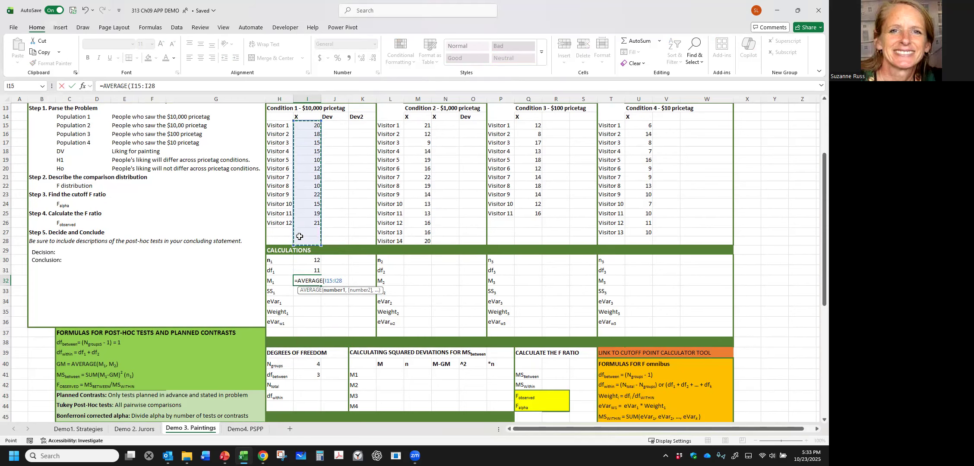
{"action": "key", "text": "Return"}
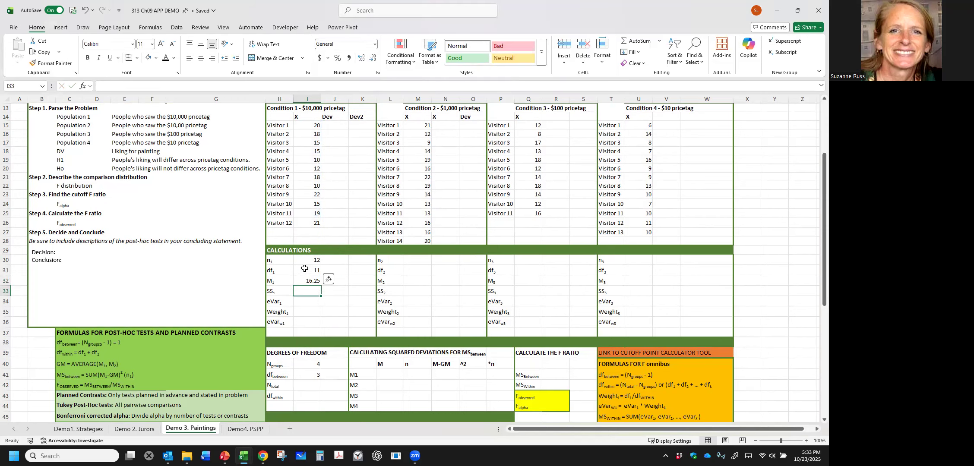
{"action": "left_click_drag", "start_coordinate": [307, 260], "coordinate": [311, 277]}
{"action": "key", "text": "ctrl+c"}
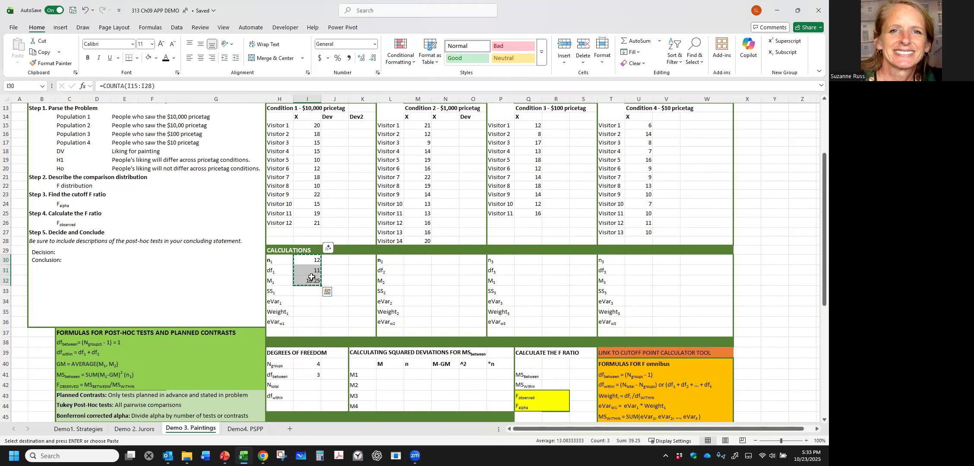
- Paste Condition 1's n, df and mean formulas into Conditions 2, 3 and 4
{"action": "left_click", "coordinate": [418, 260]}
{"action": "key", "text": "ctrl+v"}
{"action": "key", "text": "ctrl"}
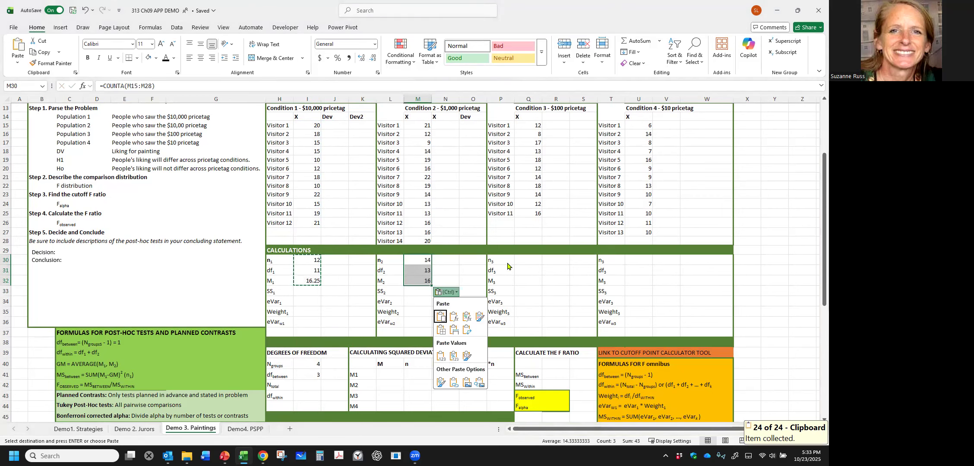
{"action": "left_click", "coordinate": [527, 262]}
{"action": "left_click", "coordinate": [528, 262]}
{"action": "key", "text": "ctrl+v"}
{"action": "left_click", "coordinate": [638, 263]}
{"action": "key", "text": "ctrl+v"}
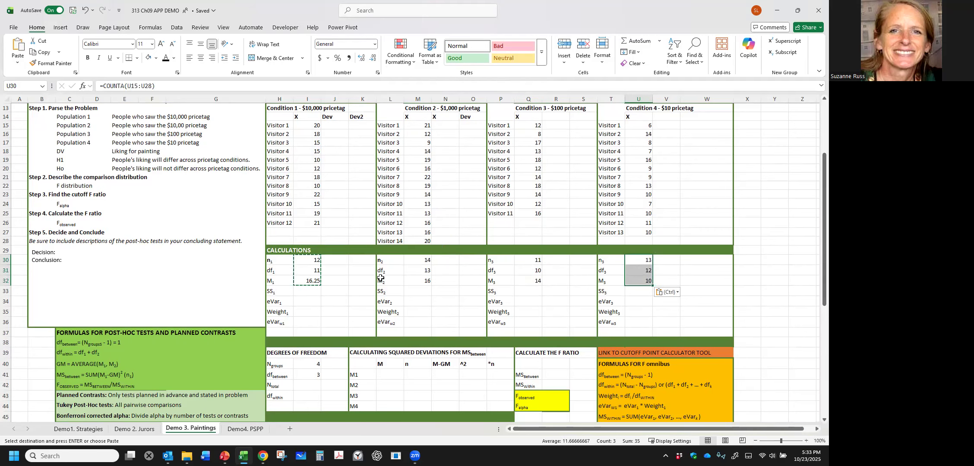
- Verify the ranges in the n₃, M₄ and df₃ formulas
{"action": "left_click", "coordinate": [539, 264]}
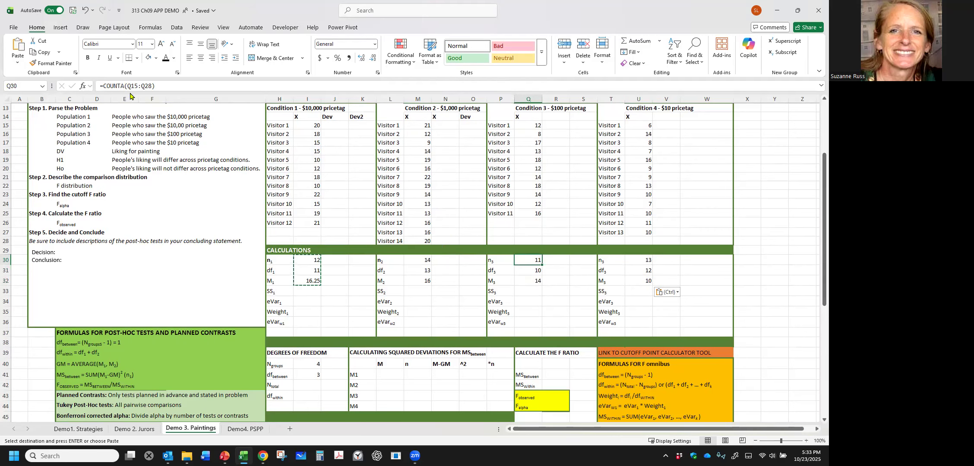
{"action": "left_click", "coordinate": [166, 87]}
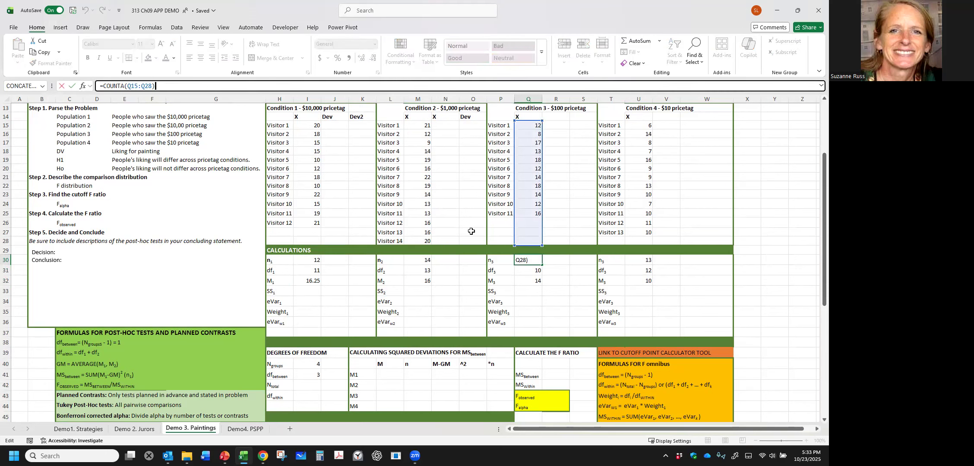
{"action": "key", "text": "Escape"}
{"action": "left_click", "coordinate": [639, 281]}
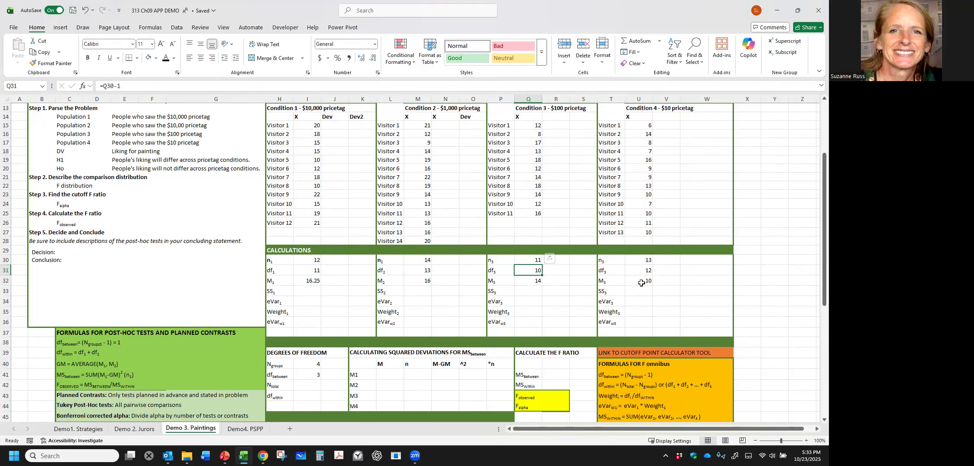
{"action": "left_click", "coordinate": [200, 89]}
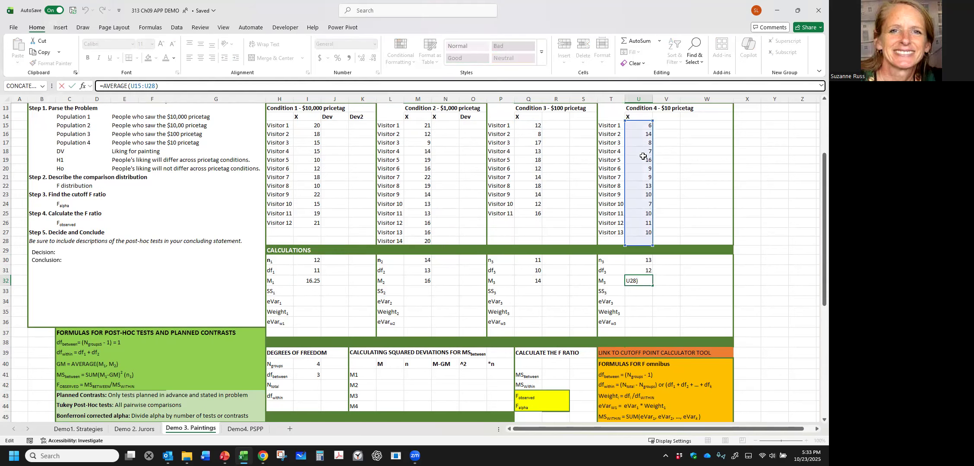
{"action": "key", "text": "Escape"}
{"action": "left_click", "coordinate": [533, 272]}
{"action": "left_click", "coordinate": [256, 90]}
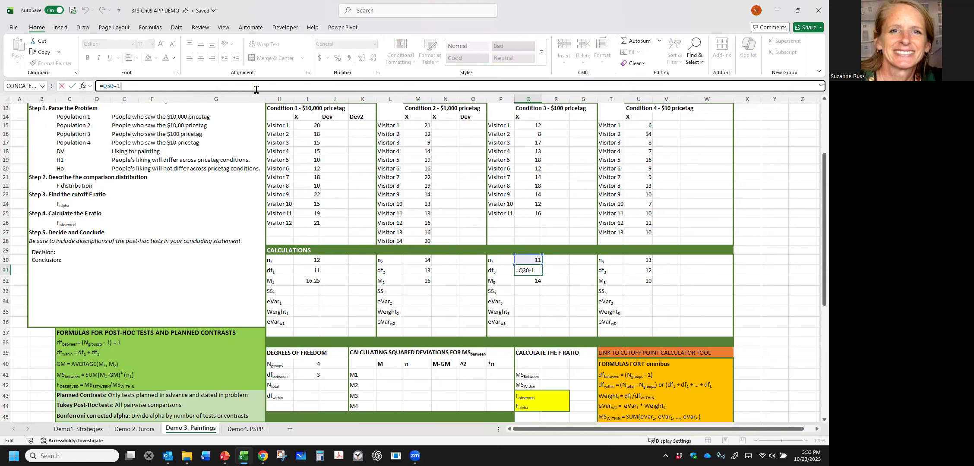
{"action": "key", "text": "Return"}
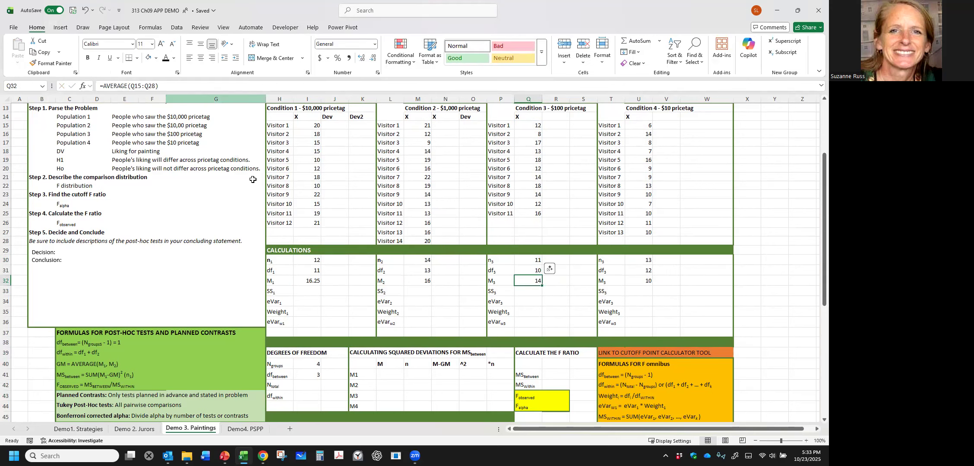
- Sum the conditions' df row into df within, giving 46
{"action": "left_click", "coordinate": [302, 396]}
{"action": "type", "text": "="}
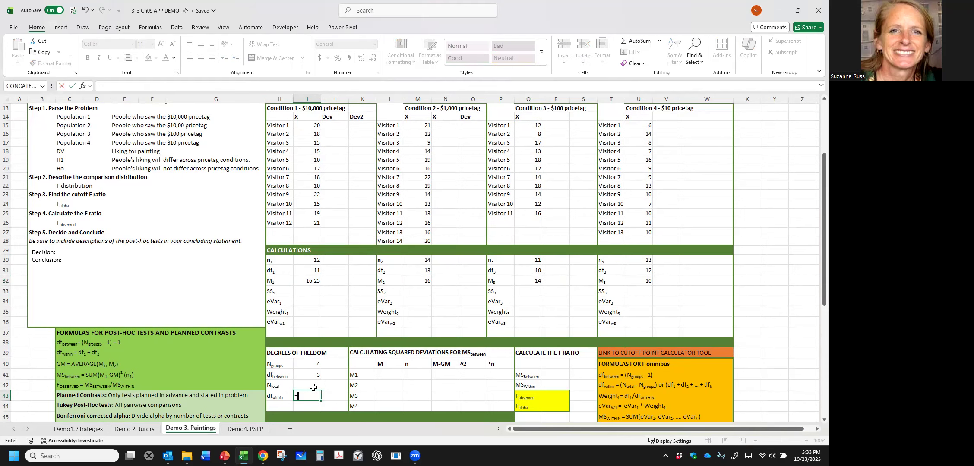
{"action": "type", "text": "SUM("}
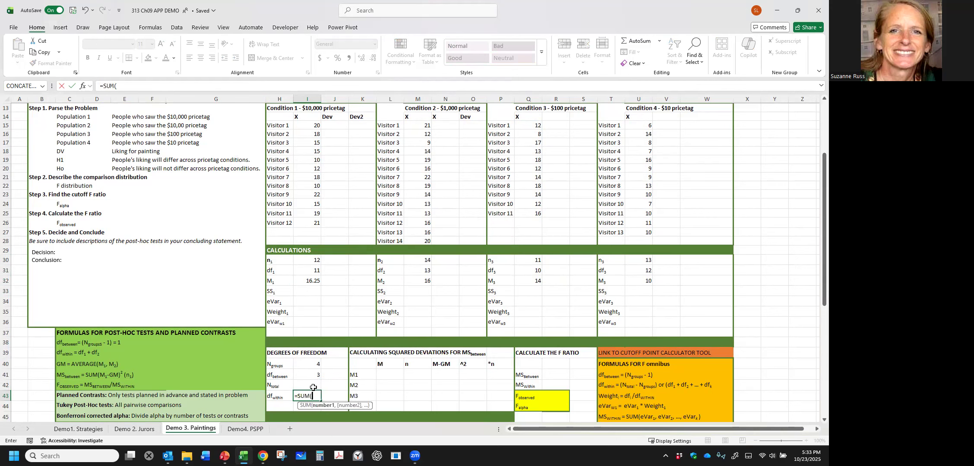
{"action": "left_click_drag", "start_coordinate": [308, 271], "coordinate": [652, 273]}
{"action": "key", "text": "Return"}
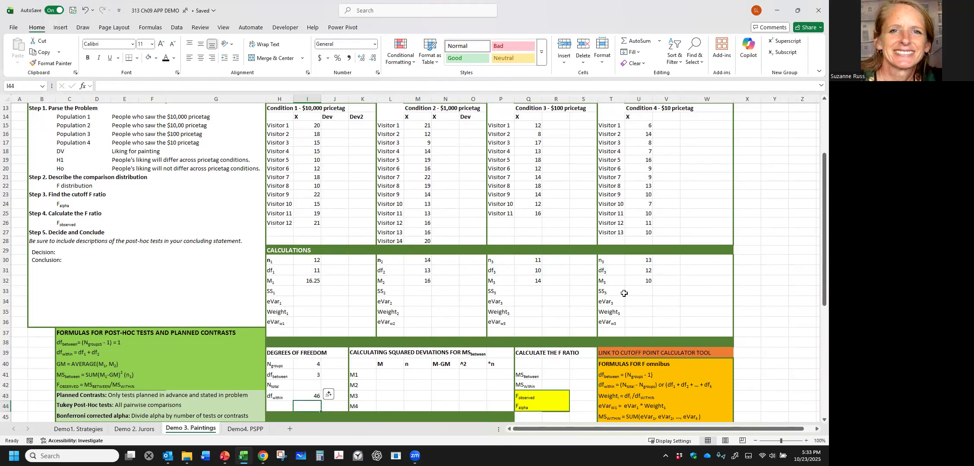
- Sum the four sample sizes into N total, giving 50, and check both totals
{"action": "left_click", "coordinate": [316, 386]}
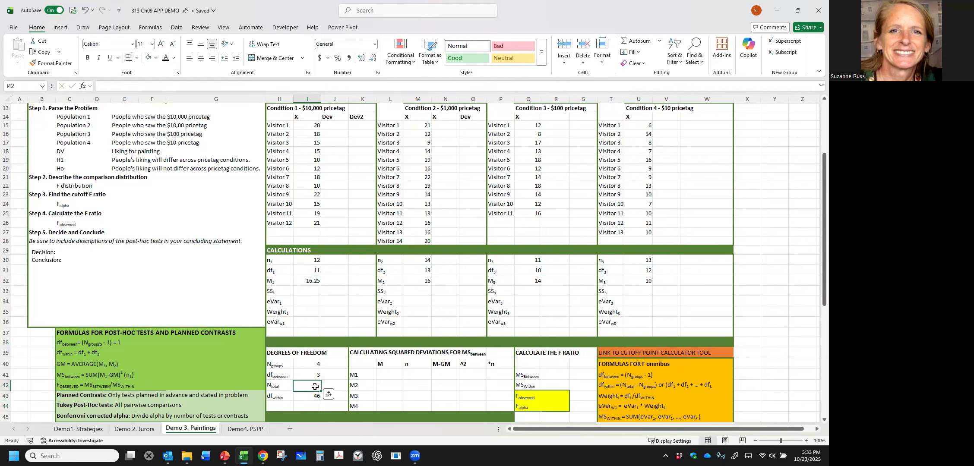
{"action": "type", "text": "=SUM("}
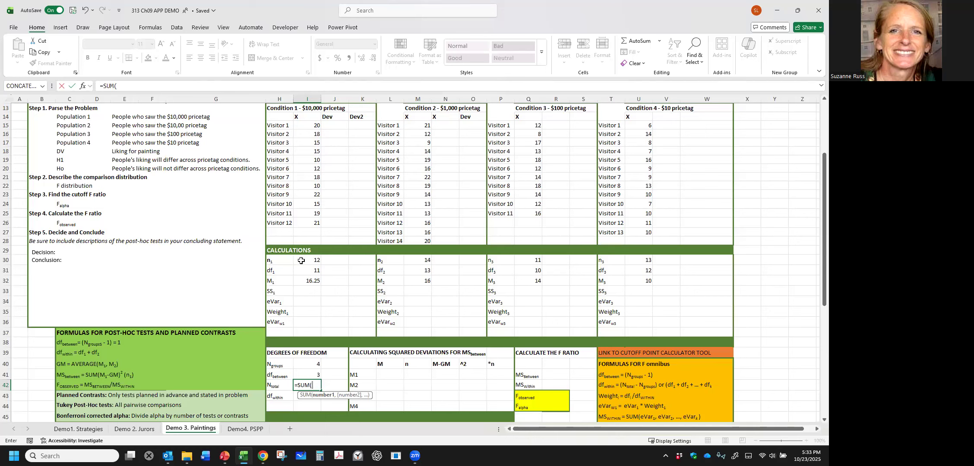
{"action": "left_click_drag", "start_coordinate": [301, 261], "coordinate": [654, 263]}
{"action": "key", "text": "Return"}
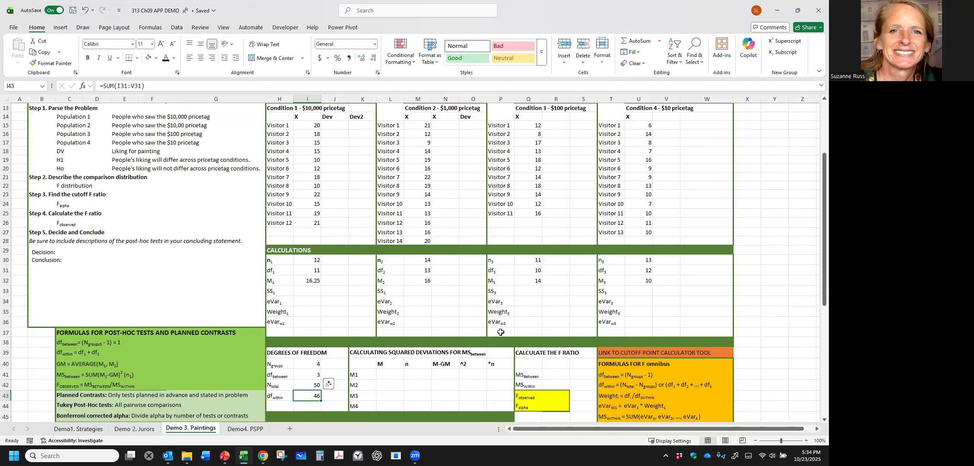
{"action": "left_click", "coordinate": [306, 385]}
{"action": "left_click", "coordinate": [303, 398]}
- Append 'with 3 and 46 degrees of freedom' to the Step 2 F distribution entry
{"action": "left_click", "coordinate": [75, 183]}
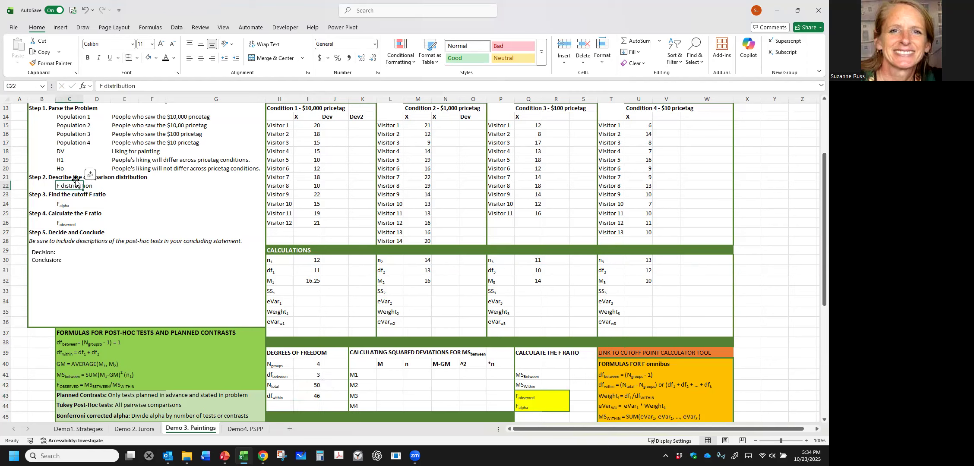
{"action": "left_click", "coordinate": [160, 87]}
{"action": "type", "text": "with"}
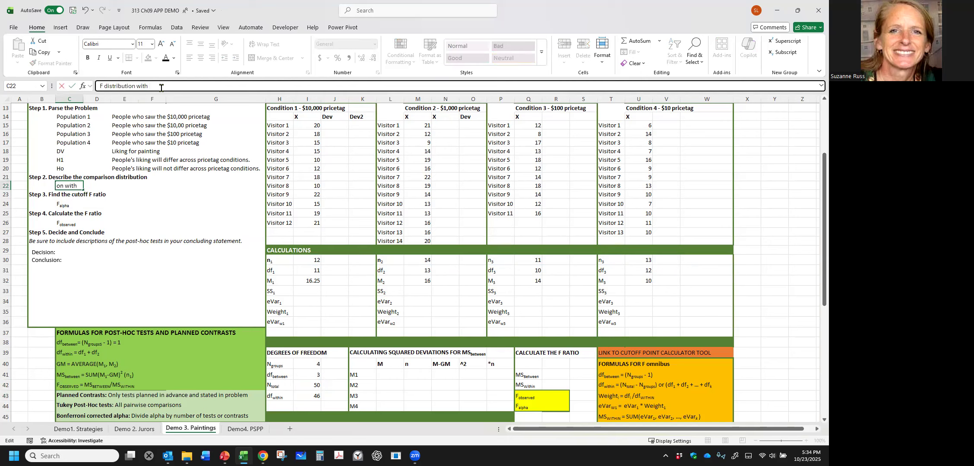
{"action": "type", "text": " 3 and 46 degrees of freedom"}
{"action": "left_click", "coordinate": [148, 253]}
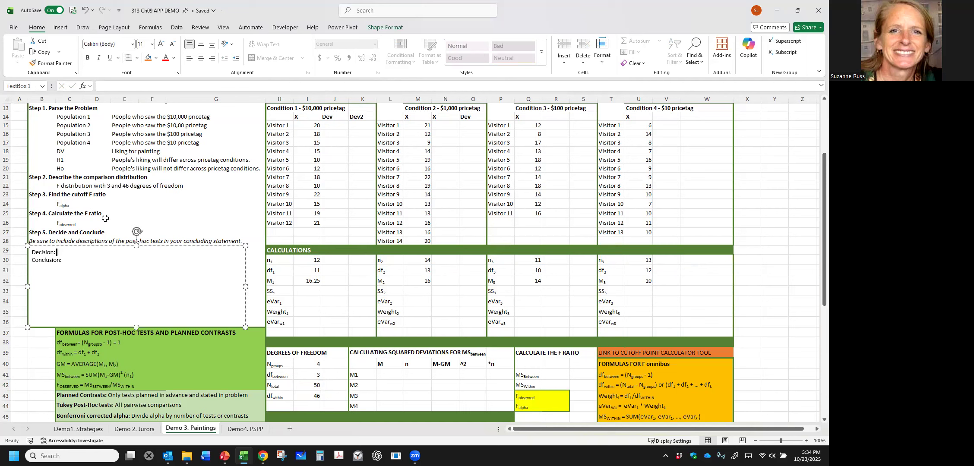
{"action": "left_click", "coordinate": [92, 203]}
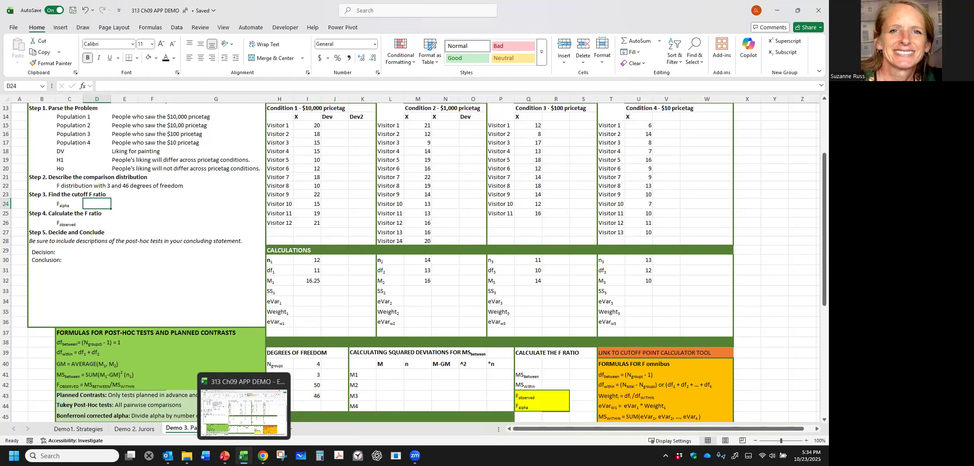
- Calculate the F critical value for α .05, d1 = 3 and d2 = 46, giving right-tailed 2.8068
{"action": "left_click", "coordinate": [263, 456]}
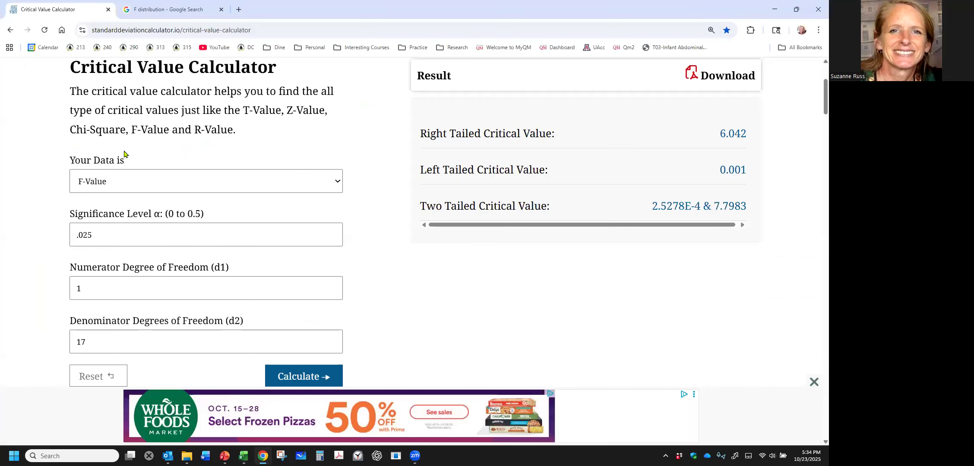
{"action": "left_click", "coordinate": [198, 181]}
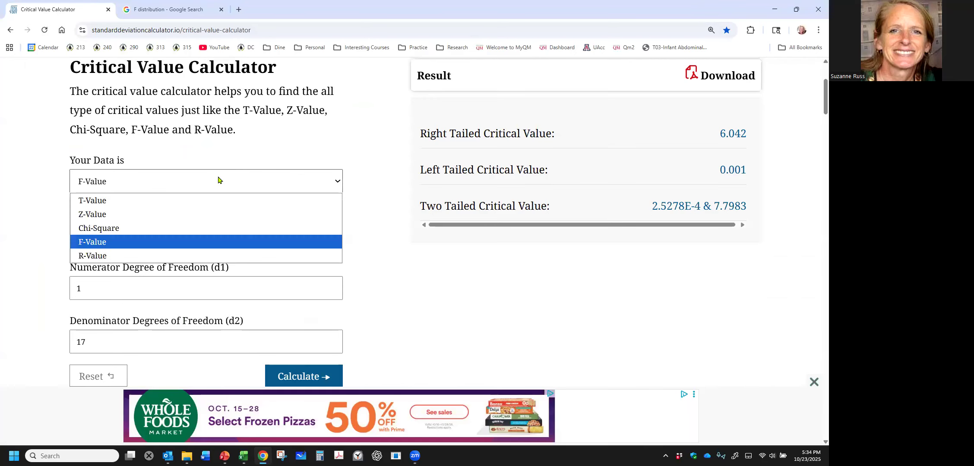
{"action": "left_click", "coordinate": [149, 240]}
{"action": "left_click_drag", "start_coordinate": [138, 235], "coordinate": [84, 237]}
{"action": "type", "text": "5"}
{"action": "left_click_drag", "start_coordinate": [91, 288], "coordinate": [72, 289]}
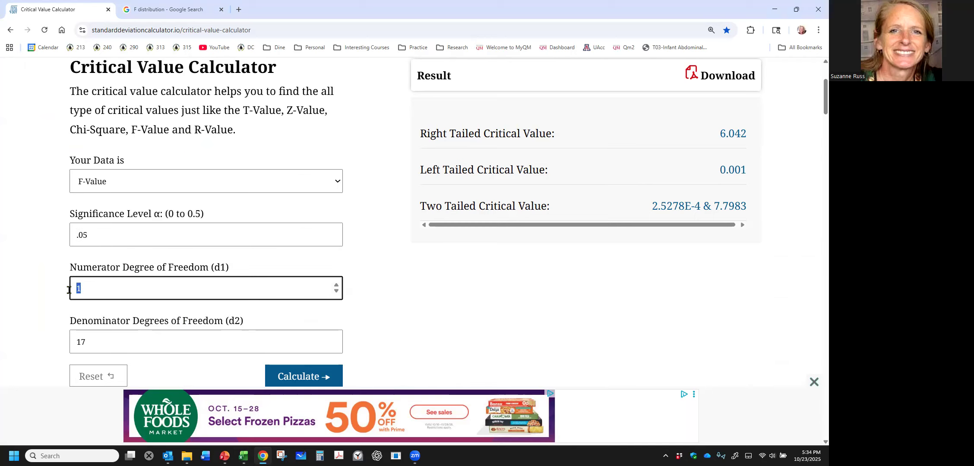
{"action": "left_click_drag", "start_coordinate": [95, 341], "coordinate": [56, 346]}
{"action": "type", "text": "46"}
{"action": "left_click", "coordinate": [285, 385]}
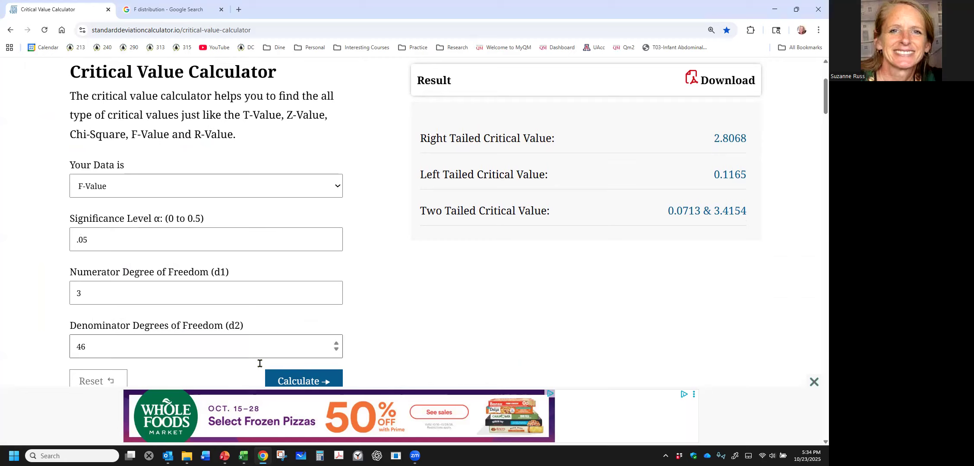
{"action": "mouse_move", "coordinate": [224, 456]}
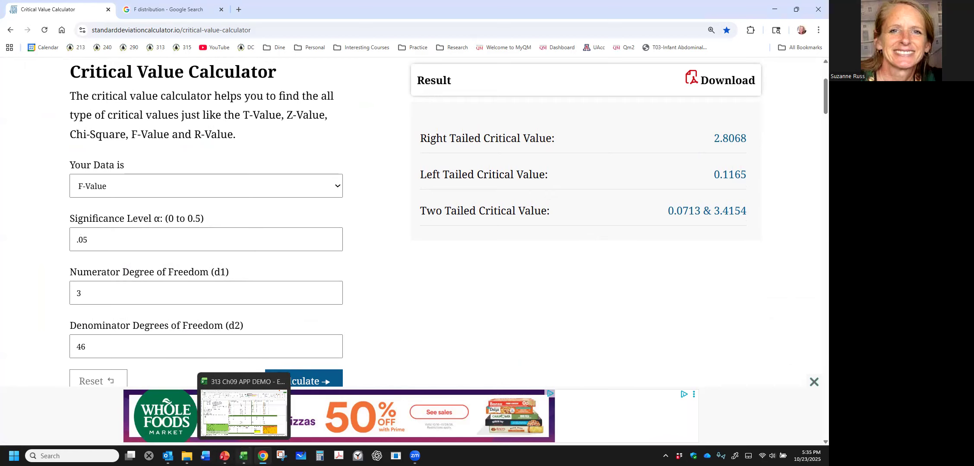
{"action": "left_click", "coordinate": [243, 456]}
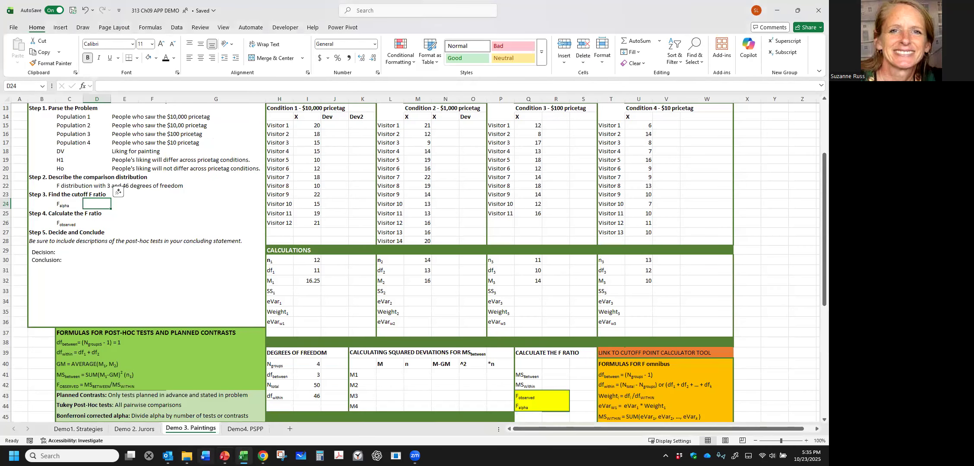
- Copy 2.8068 from the calculator and paste it as F alpha in Step 3
{"action": "left_click", "coordinate": [263, 456]}
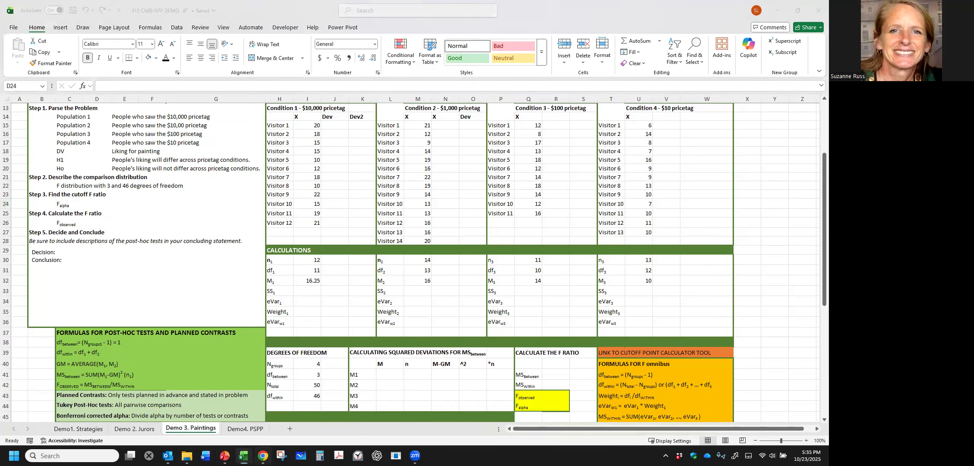
{"action": "left_click", "coordinate": [730, 138]}
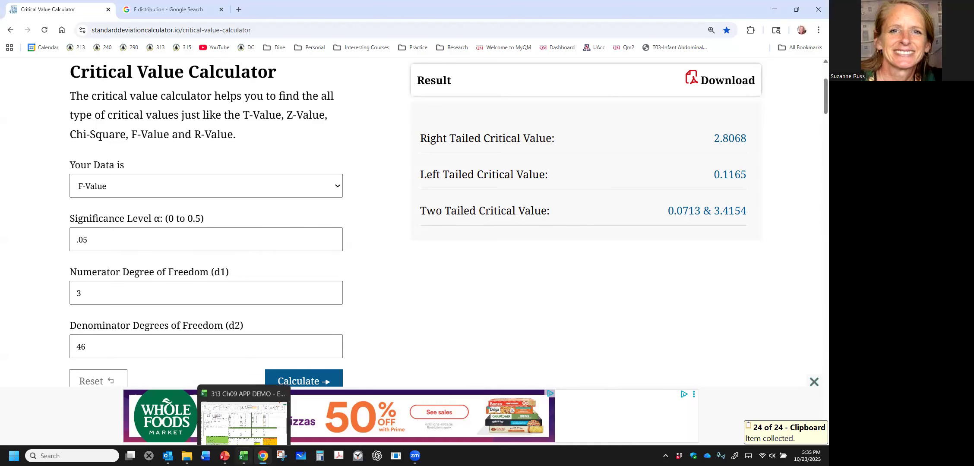
{"action": "left_click", "coordinate": [243, 456]}
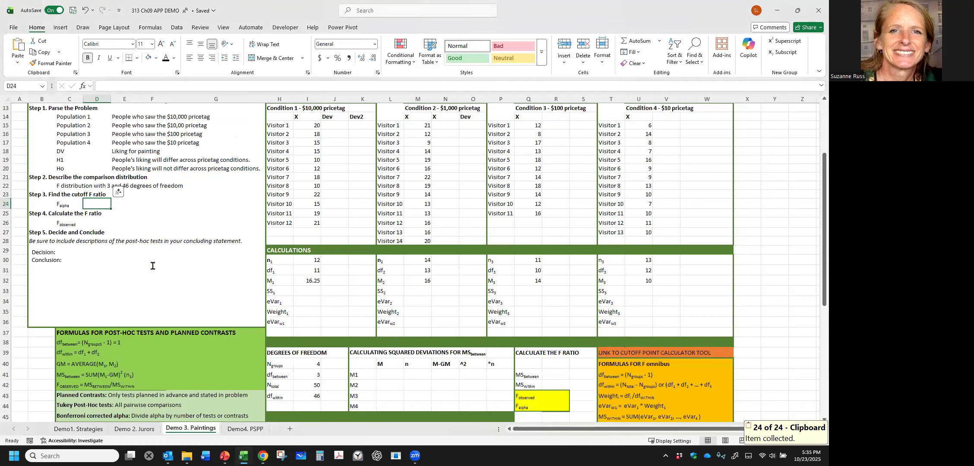
{"action": "right_click", "coordinate": [102, 207]}
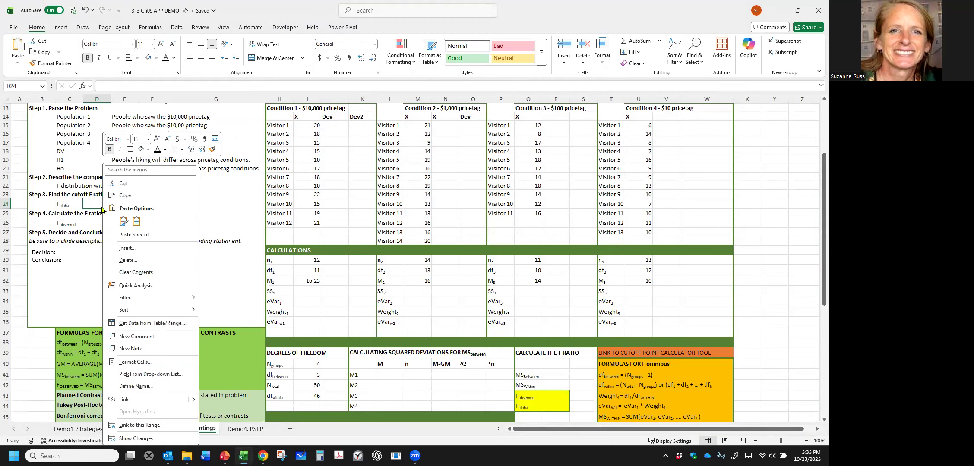
{"action": "left_click", "coordinate": [136, 221]}
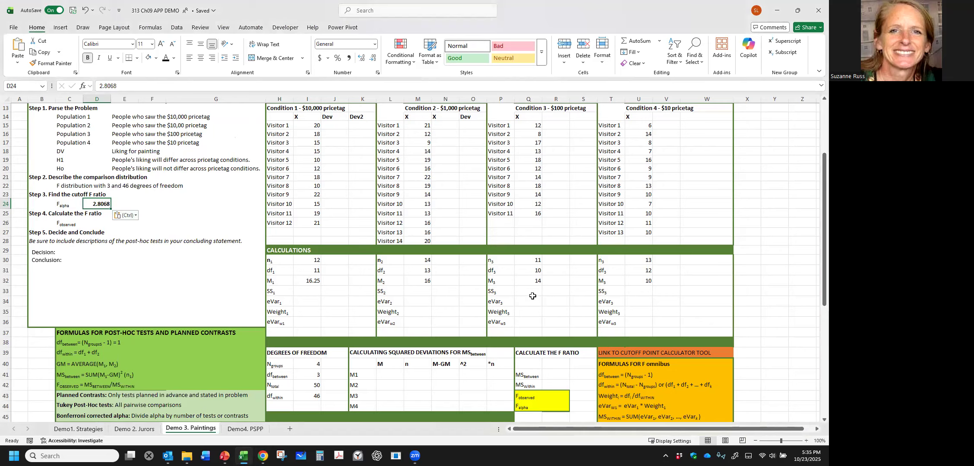
- Paste 2.8068 as F alpha in the Calculate the F Ratio block
{"action": "scroll", "coordinate": [532, 296], "scroll_direction": "down", "scroll_amount": 1}
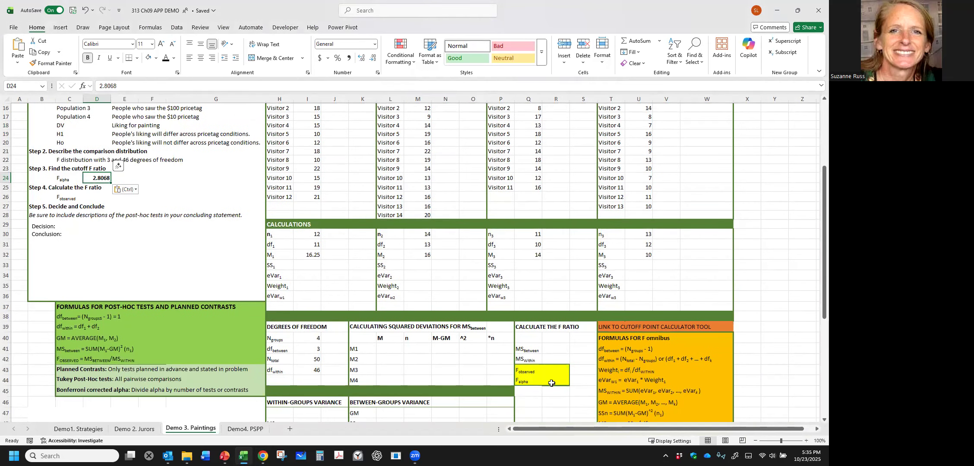
{"action": "left_click", "coordinate": [556, 380]}
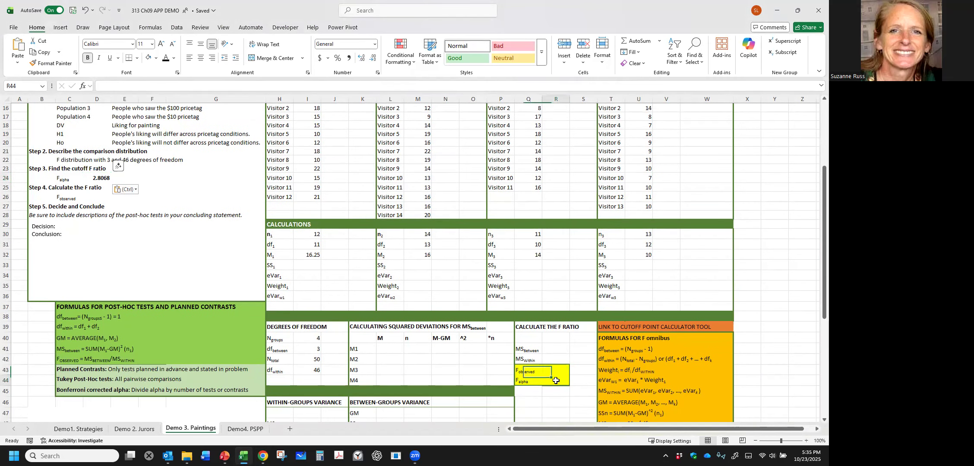
{"action": "right_click", "coordinate": [556, 381]}
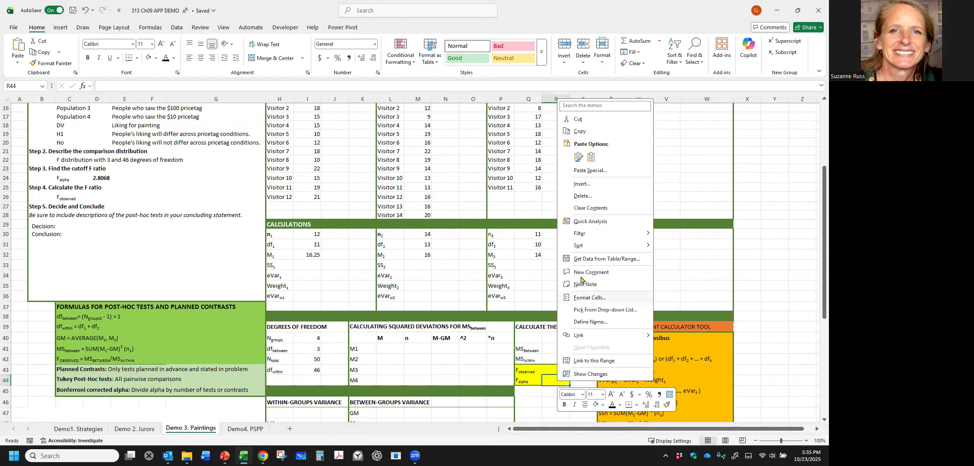
{"action": "left_click", "coordinate": [590, 161]}
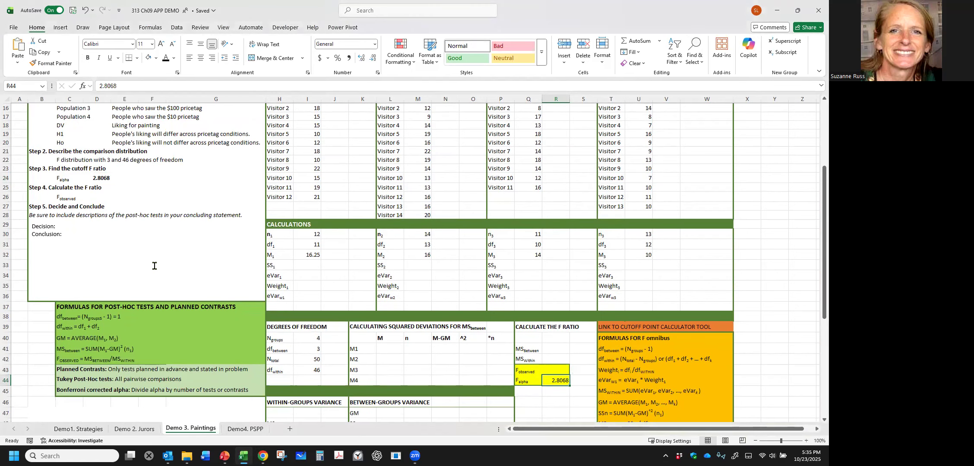
{"action": "scroll", "coordinate": [154, 266], "scroll_direction": "down", "scroll_amount": 4}
{"action": "scroll", "coordinate": [155, 266], "scroll_direction": "down", "scroll_amount": 1}
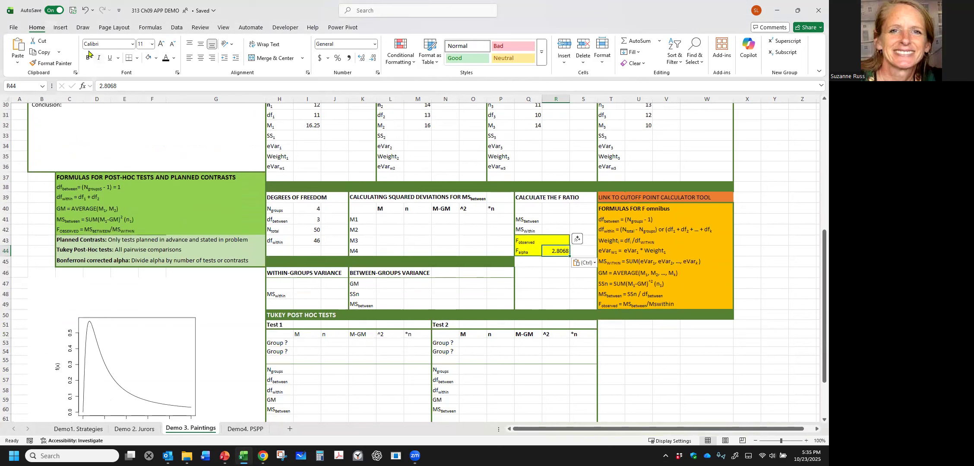
- Enlarge the F distribution graph and draw a vertical line at the F≈2.8 cutoff
{"action": "left_click", "coordinate": [168, 319]}
{"action": "left_click_drag", "start_coordinate": [208, 292], "coordinate": [197, 311]}
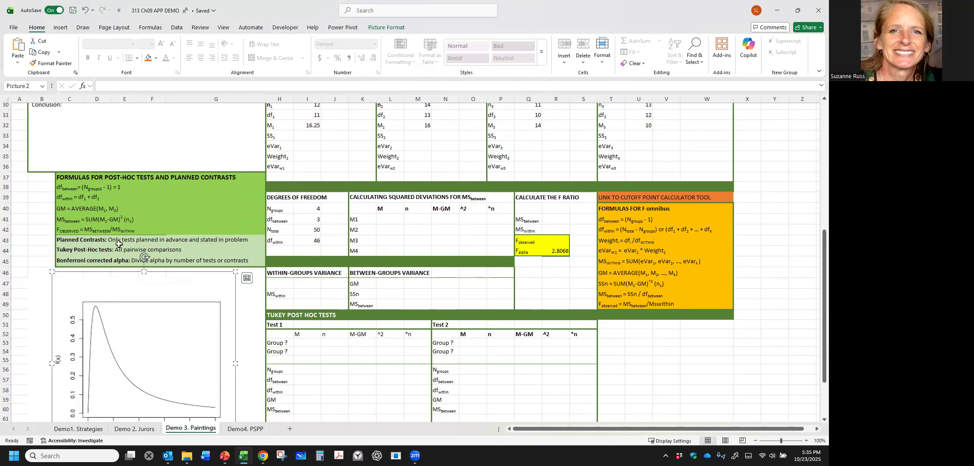
{"action": "left_click", "coordinate": [61, 28]}
{"action": "left_click", "coordinate": [147, 60]}
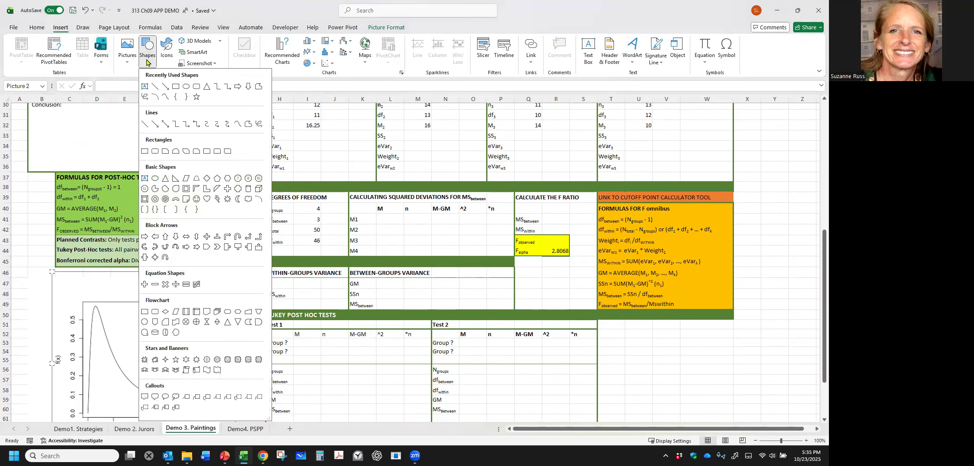
{"action": "left_click", "coordinate": [155, 86]}
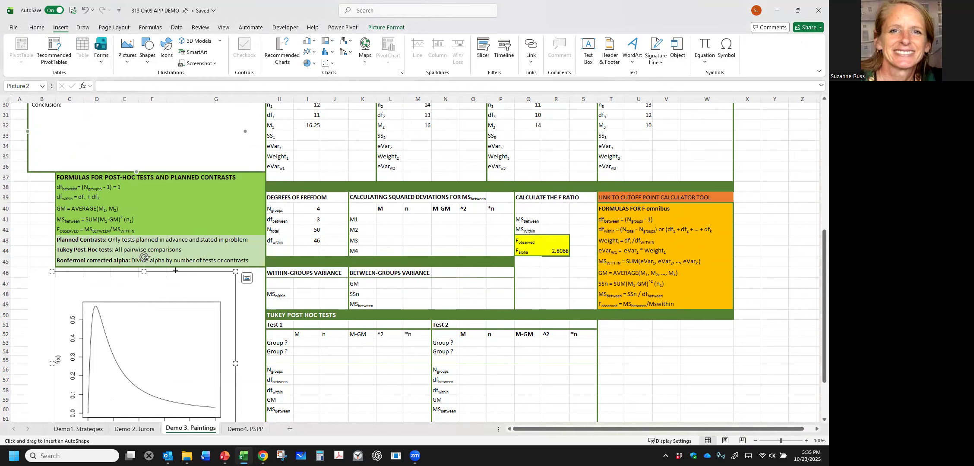
{"action": "scroll", "coordinate": [162, 305], "scroll_direction": "down", "scroll_amount": 1}
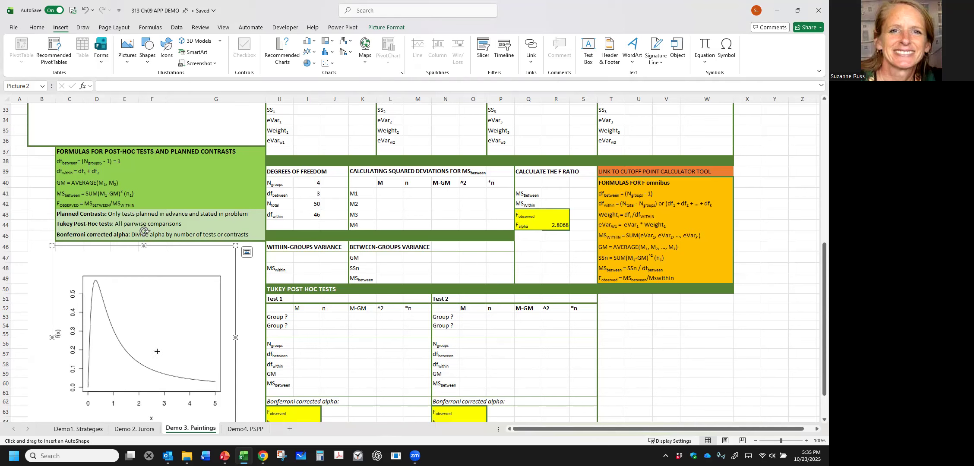
{"action": "left_click_drag", "start_coordinate": [155, 351], "coordinate": [154, 393]}
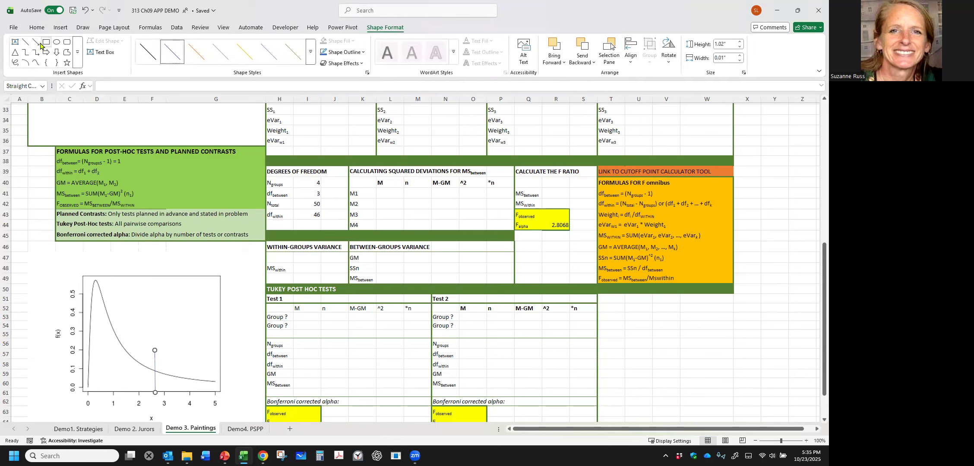
- Add a text label 'Fa = 2.8068' beside the cutoff line
{"action": "left_click", "coordinate": [14, 42]}
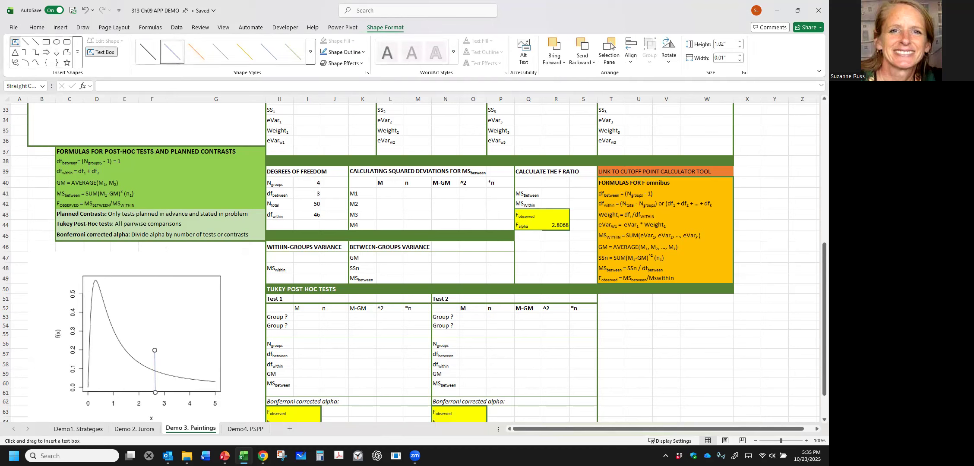
{"action": "left_click", "coordinate": [155, 357]}
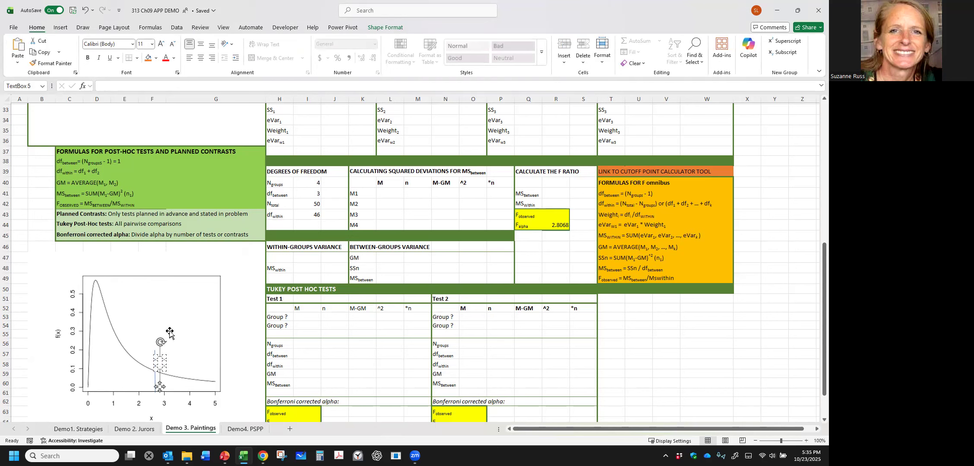
{"action": "type", "text": "Fa ="}
{"action": "type", "text": "2.8068"}
{"action": "left_click_drag", "start_coordinate": [186, 355], "coordinate": [184, 348]}
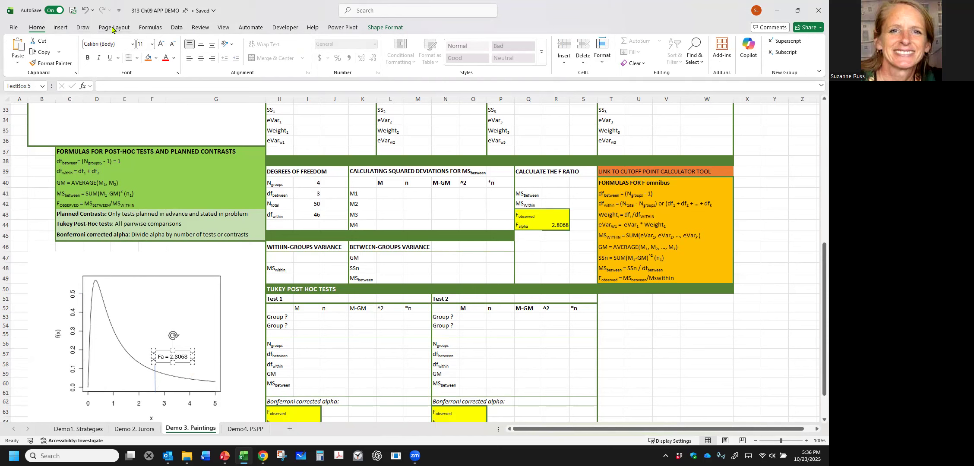
{"action": "left_click", "coordinate": [61, 28]}
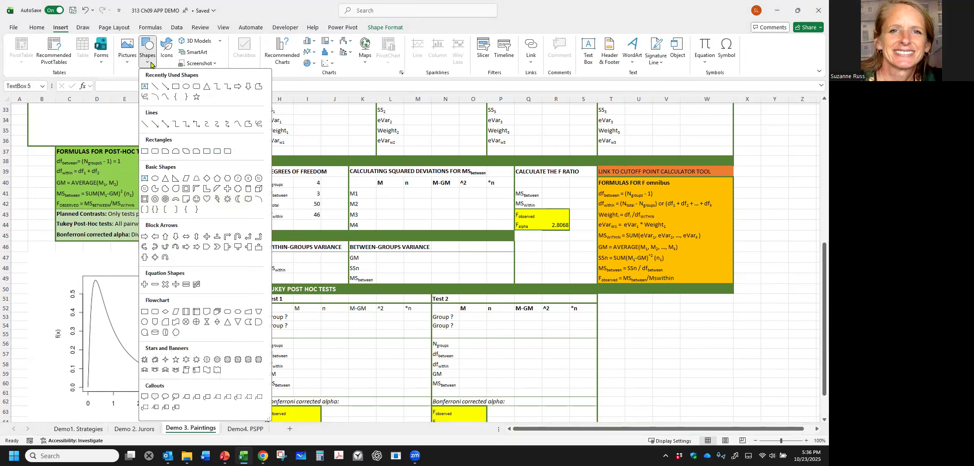
- Draw a rectangle right of the cutoff under the curve and make its fill about 52% transparent
{"action": "left_click", "coordinate": [176, 86]}
{"action": "left_click_drag", "start_coordinate": [156, 373], "coordinate": [259, 392]}
{"action": "right_click", "coordinate": [250, 385]}
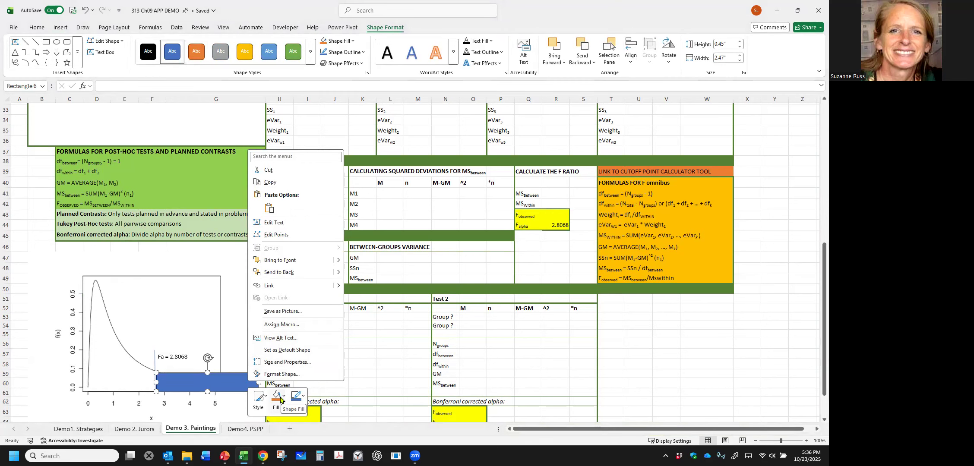
{"action": "left_click", "coordinate": [281, 374]}
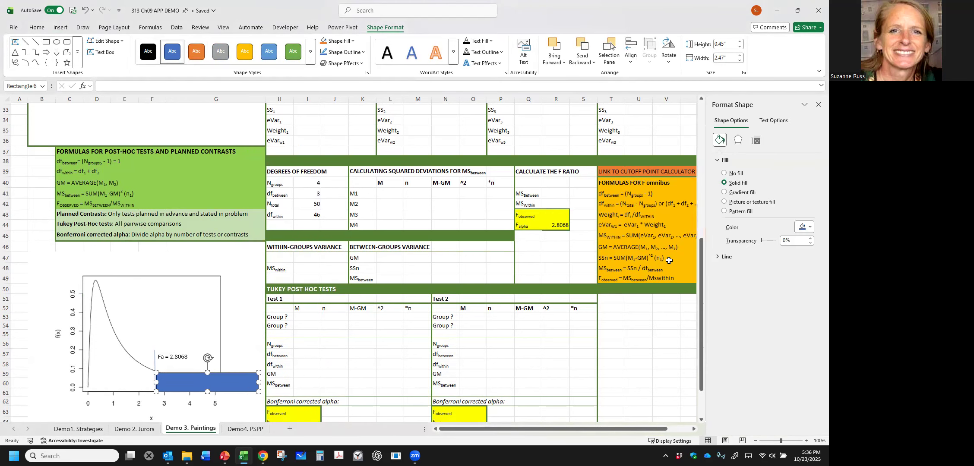
{"action": "left_click_drag", "start_coordinate": [762, 243], "coordinate": [770, 243]}
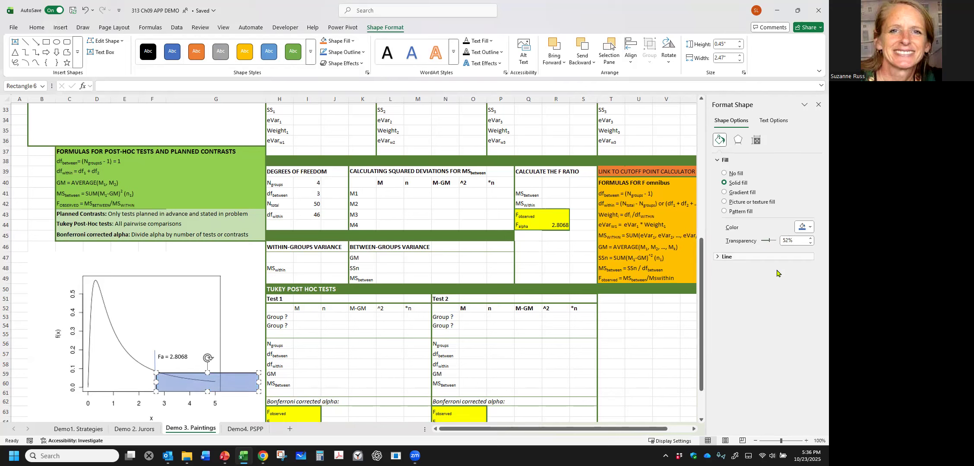
{"action": "left_click", "coordinate": [258, 300]}
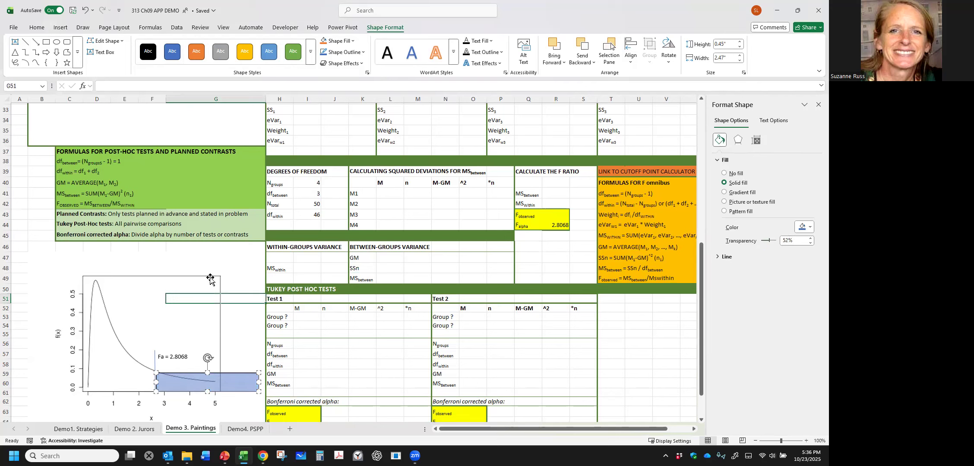
{"action": "scroll", "coordinate": [186, 256], "scroll_direction": "up", "scroll_amount": 7}
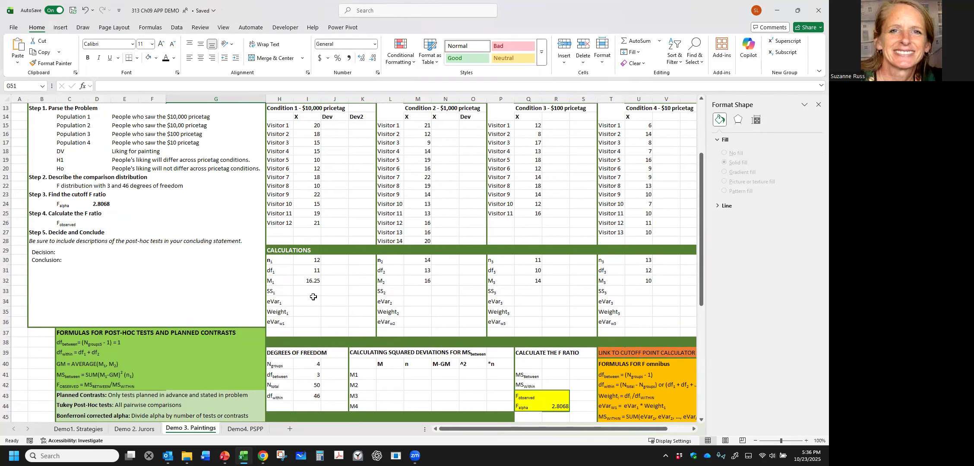
- Enter Visitor 1's deviation in J15 as =I15-I$32, giving 3.75
{"action": "left_click_drag", "start_coordinate": [276, 293], "coordinate": [277, 320]}
{"action": "scroll", "coordinate": [341, 242], "scroll_direction": "up", "scroll_amount": 3}
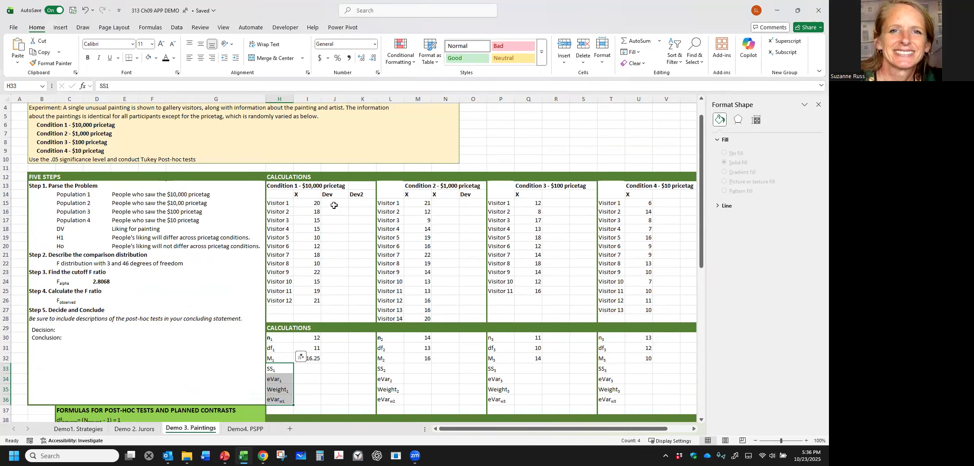
{"action": "left_click", "coordinate": [333, 206]}
{"action": "type", "text": "="}
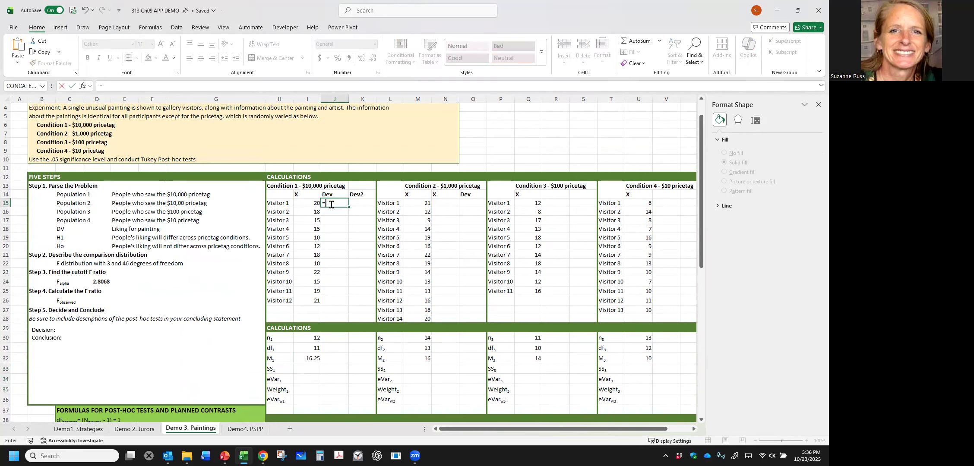
{"action": "left_click", "coordinate": [309, 206]}
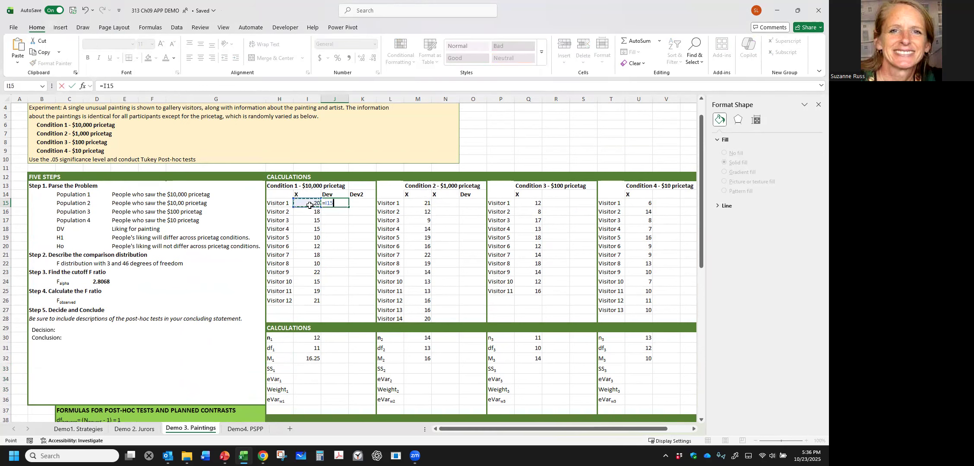
{"action": "type", "text": "-"}
{"action": "left_click", "coordinate": [309, 359]}
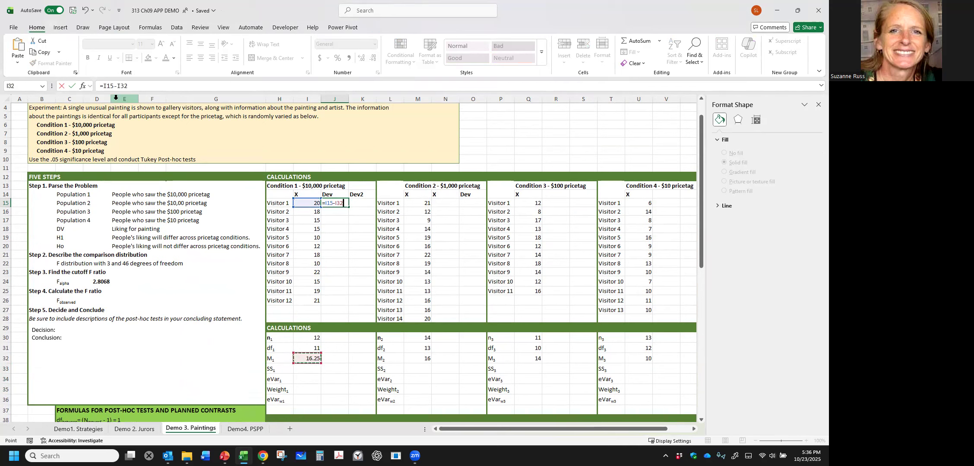
{"action": "left_click", "coordinate": [119, 87]}
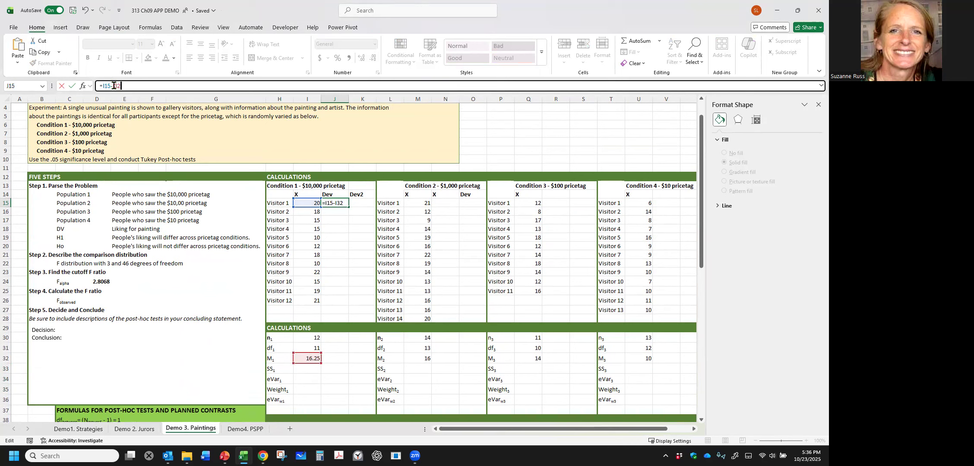
{"action": "type", "text": "$"}
{"action": "key", "text": "Return"}
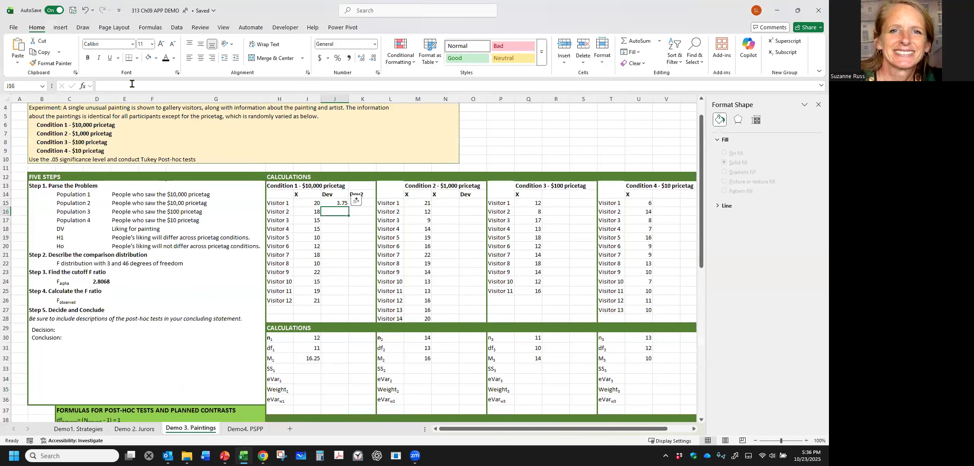
- Enter the squared deviation in K15 (14.0625) and fill J15:K15 down to row 26
{"action": "left_click", "coordinate": [370, 203]}
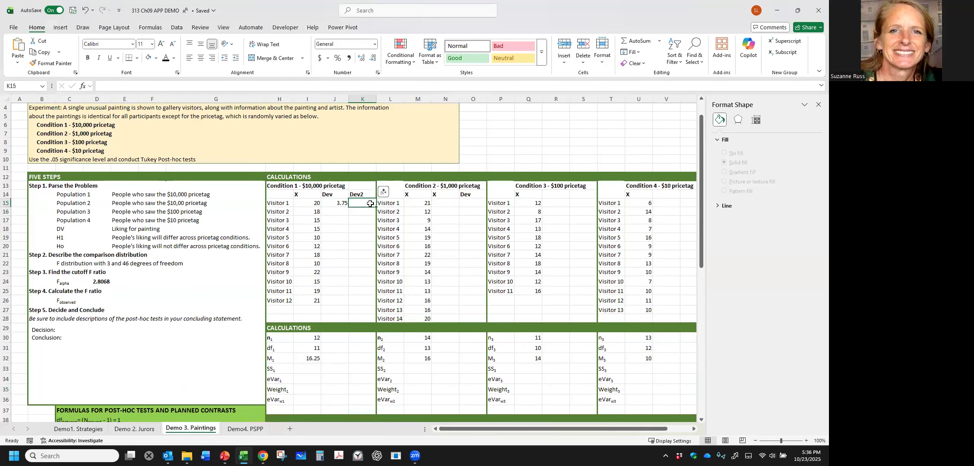
{"action": "type", "text": "="}
{"action": "left_click", "coordinate": [340, 205]}
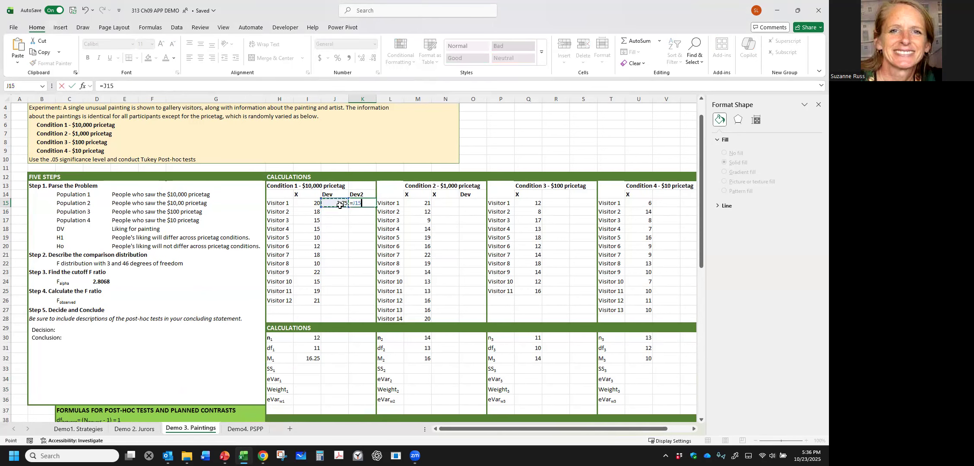
{"action": "key", "text": "Return"}
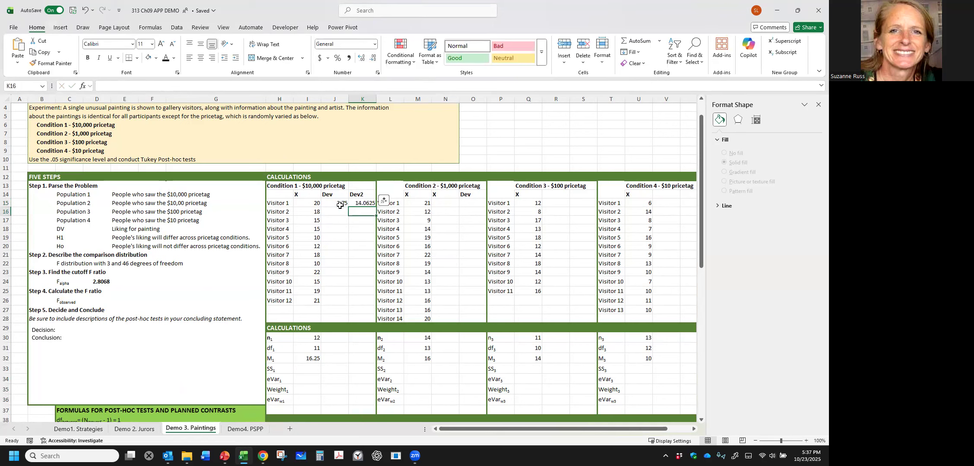
{"action": "left_click_drag", "start_coordinate": [340, 205], "coordinate": [379, 305]}
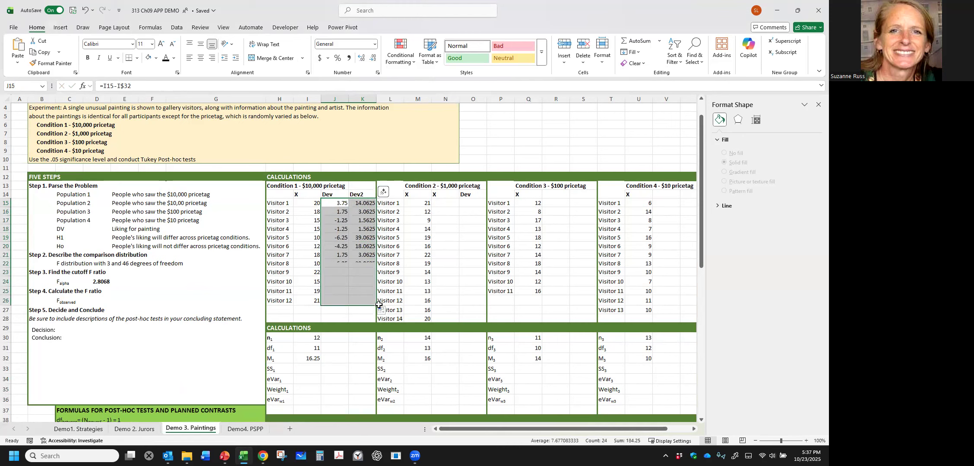
{"action": "left_click", "coordinate": [346, 366]}
{"action": "left_click", "coordinate": [310, 371]}
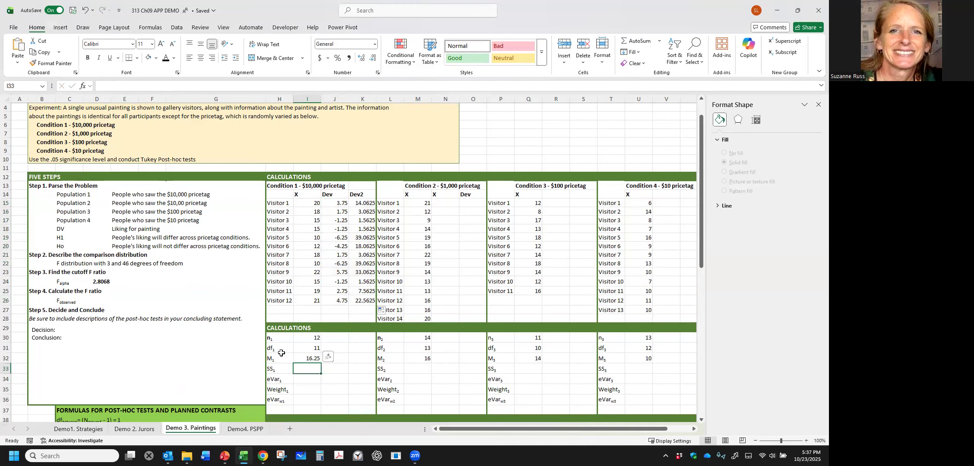
- Sum the squared deviations in column K for SS1, giving 184.25
{"action": "type", "text": "=SUM("}
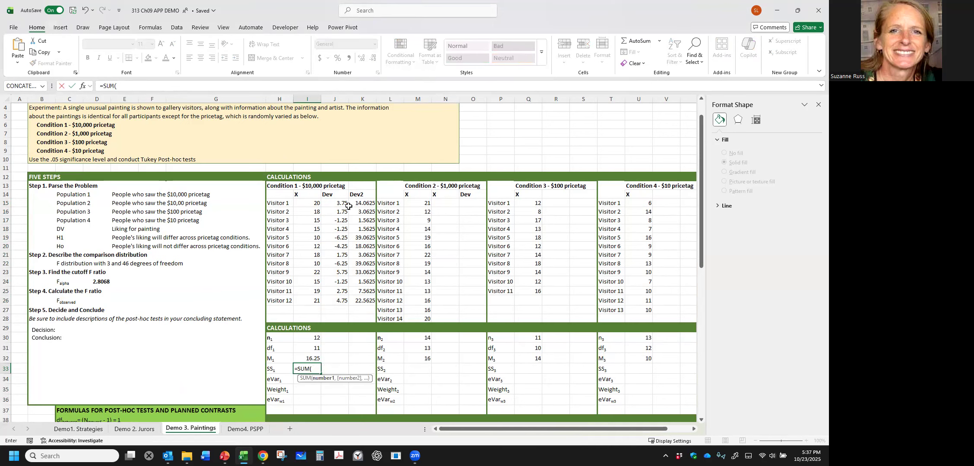
{"action": "left_click_drag", "start_coordinate": [362, 203], "coordinate": [368, 322]}
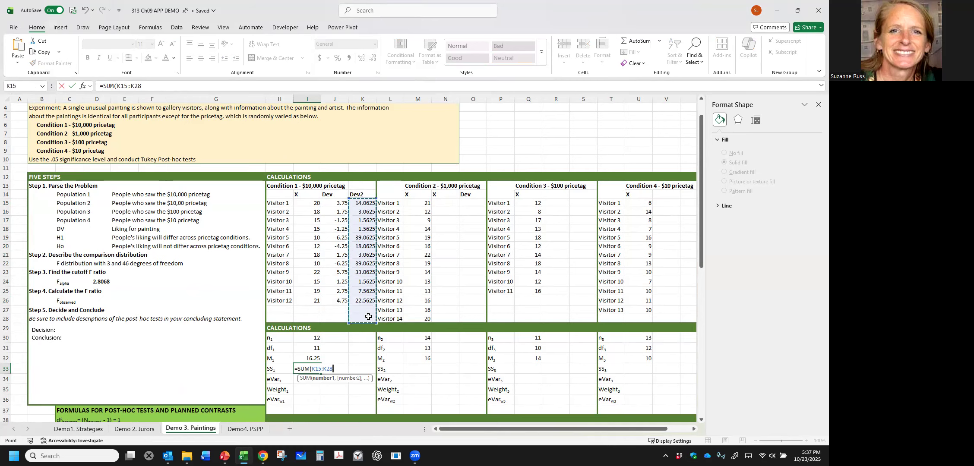
{"action": "key", "text": "Return"}
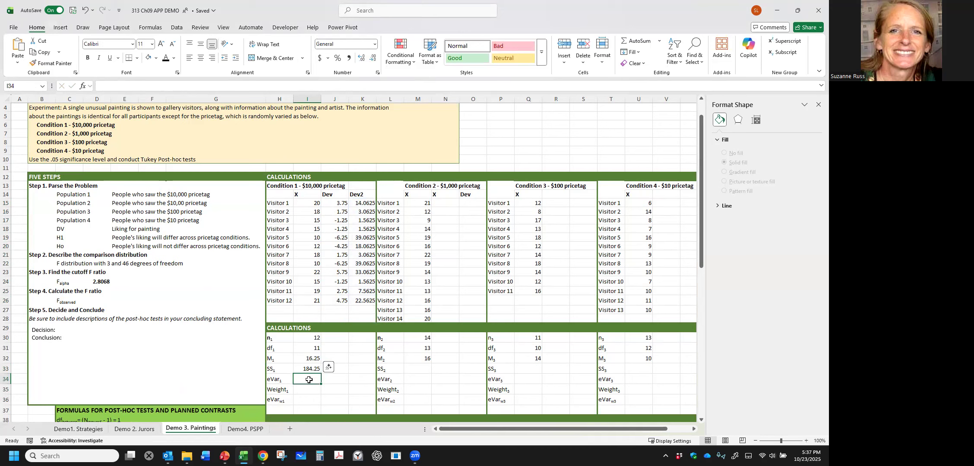
{"action": "left_click", "coordinate": [817, 105]}
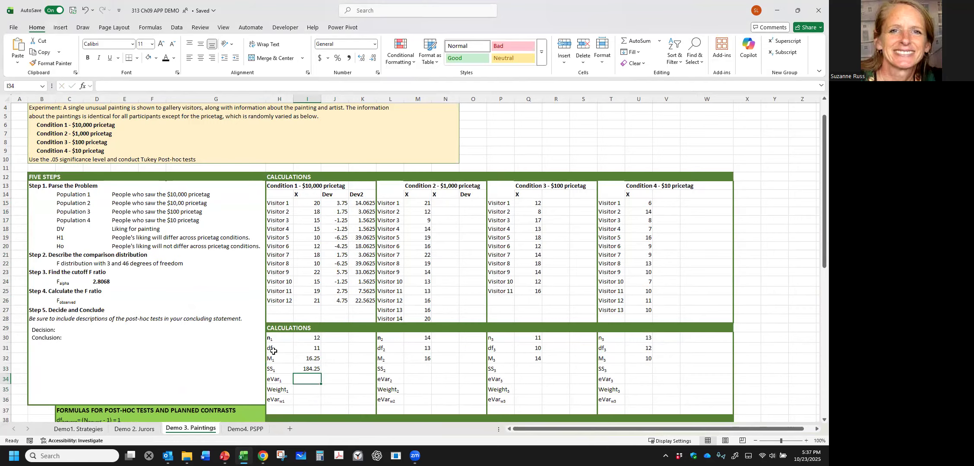
{"action": "scroll", "coordinate": [273, 352], "scroll_direction": "down", "scroll_amount": 2}
{"action": "scroll", "coordinate": [273, 352], "scroll_direction": "down", "scroll_amount": 3}
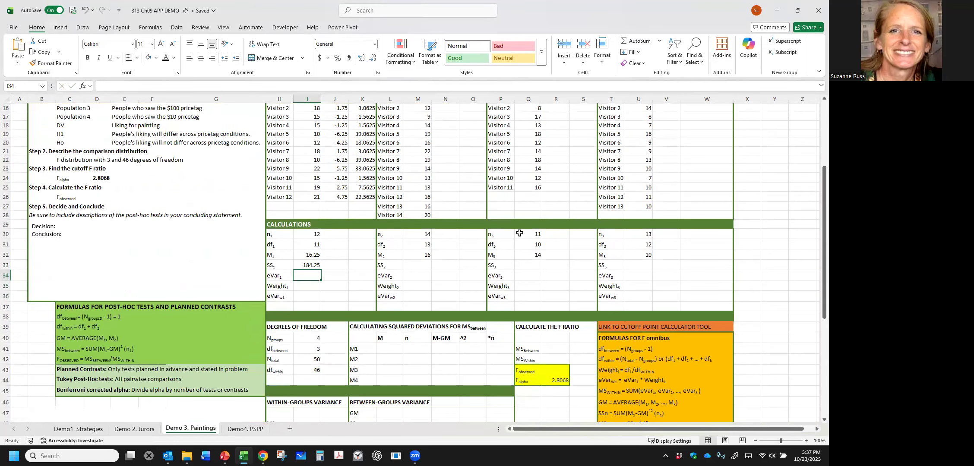
{"action": "scroll", "coordinate": [516, 233], "scroll_direction": "up", "scroll_amount": 1}
{"action": "scroll", "coordinate": [516, 233], "scroll_direction": "up", "scroll_amount": 1}
{"action": "scroll", "coordinate": [666, 373], "scroll_direction": "down", "scroll_amount": 1}
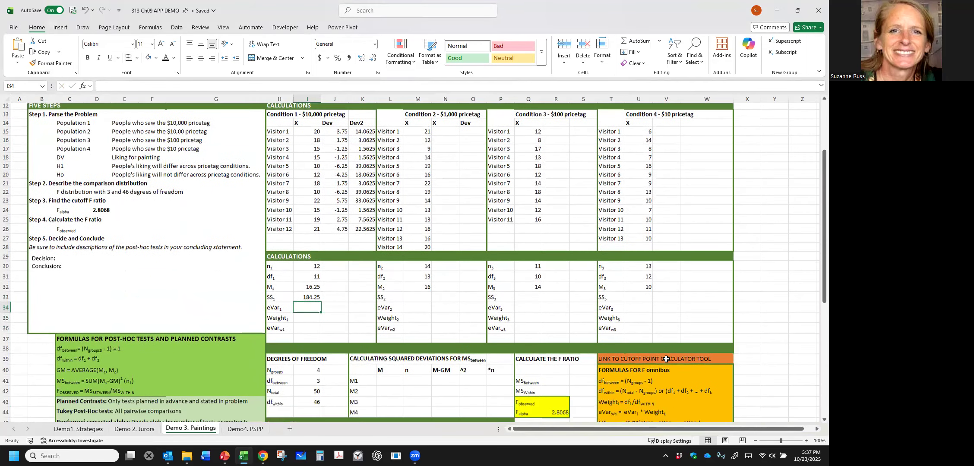
{"action": "scroll", "coordinate": [478, 352], "scroll_direction": "up", "scroll_amount": 1}
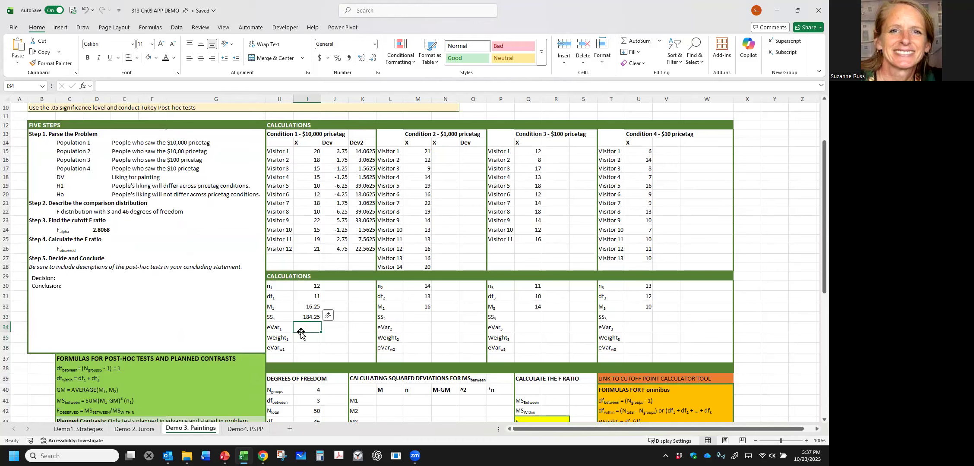
- Compute eVar1 as SS1 divided by df1, giving 16.75
{"action": "type", "text": "="}
{"action": "left_click", "coordinate": [305, 317]}
{"action": "type", "text": "/"}
{"action": "left_click", "coordinate": [305, 297]}
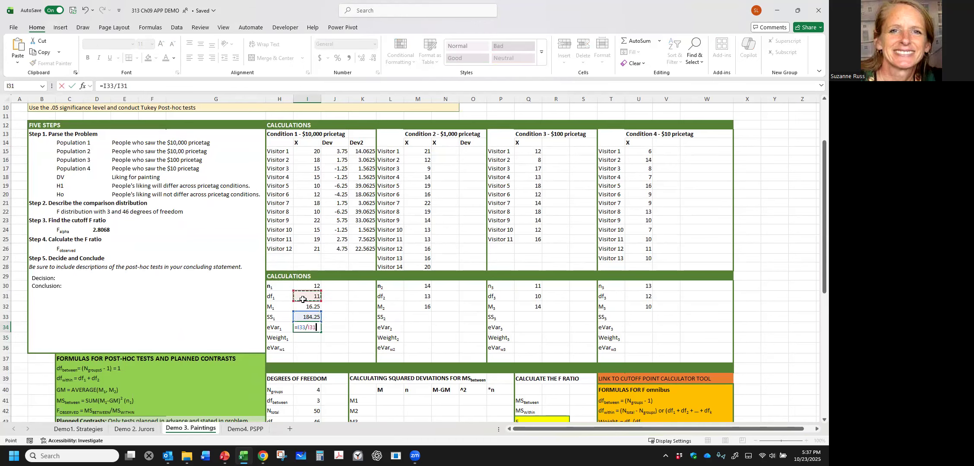
{"action": "key", "text": "Return"}
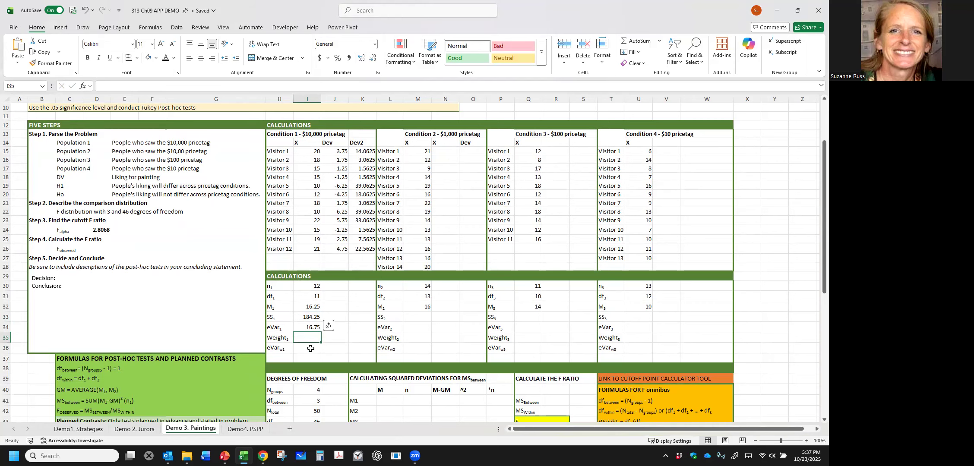
- Enter Weight1 in I35 as =I31/I43, using the within-groups df of 46
{"action": "scroll", "coordinate": [632, 370], "scroll_direction": "down", "scroll_amount": 1}
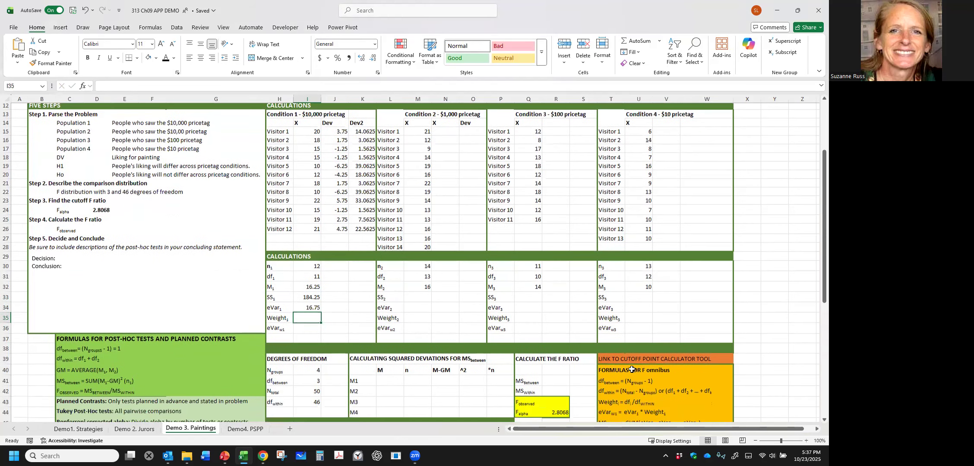
{"action": "scroll", "coordinate": [632, 370], "scroll_direction": "down", "scroll_amount": 2}
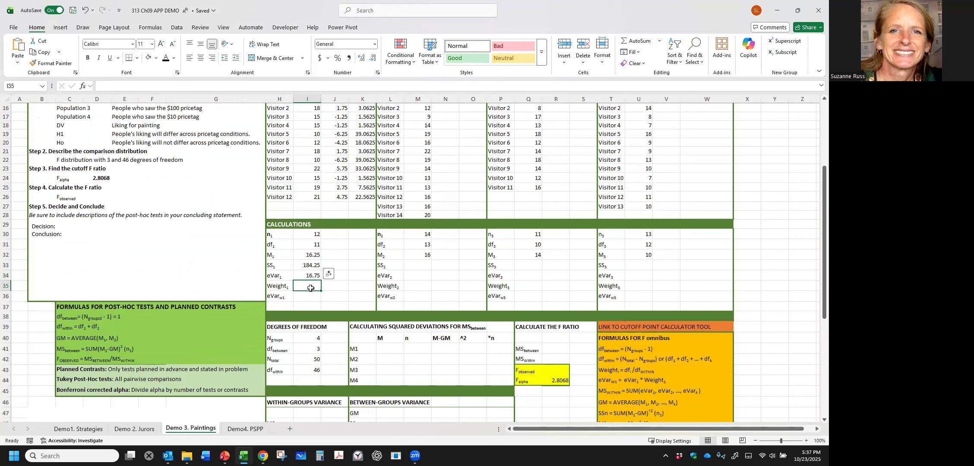
{"action": "left_click", "coordinate": [311, 367]}
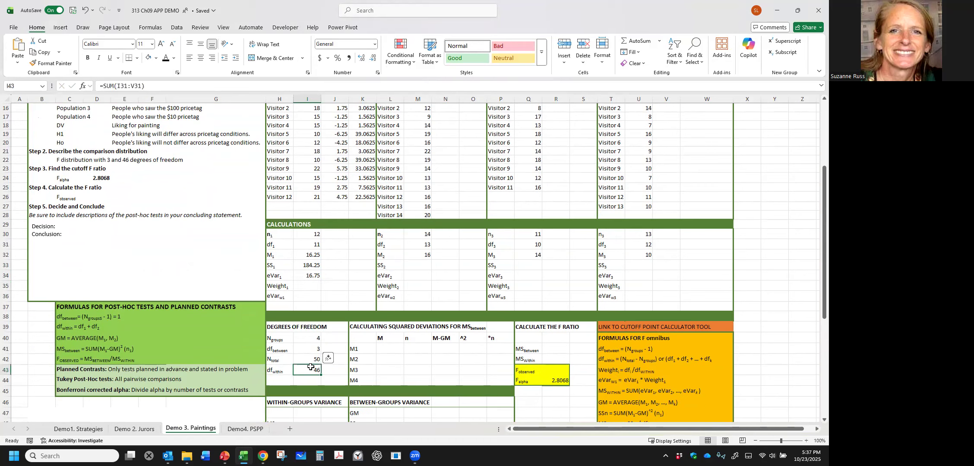
{"action": "left_click", "coordinate": [309, 286]}
{"action": "type", "text": "="}
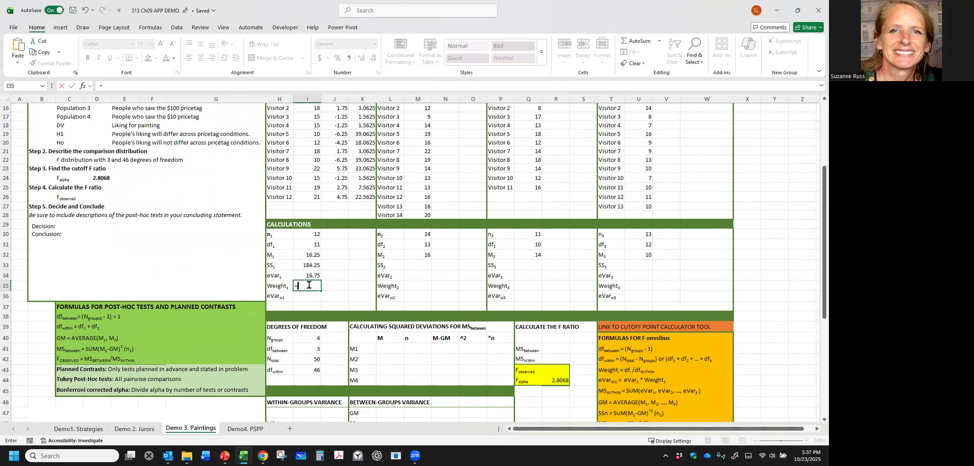
{"action": "left_click", "coordinate": [314, 244]}
{"action": "type", "text": "/"}
{"action": "left_click", "coordinate": [311, 370]}
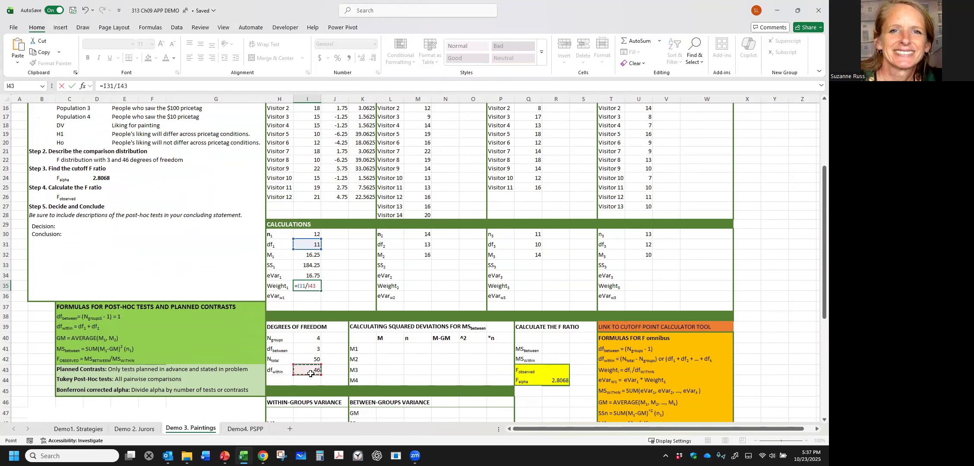
{"action": "key", "text": "Return"}
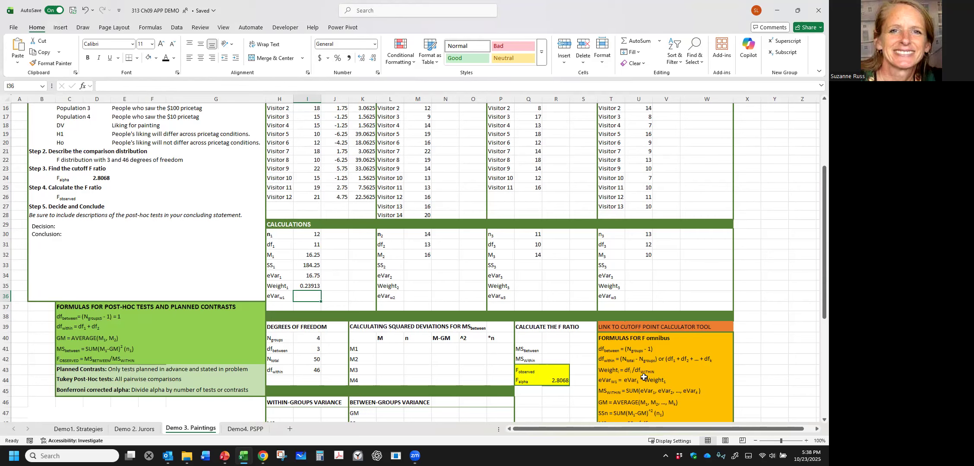
- Compute eVarw1 in I36 as =I35*I34, giving 4.005435
{"action": "type", "text": "="}
{"action": "left_click", "coordinate": [302, 287]}
{"action": "type", "text": "*"}
{"action": "left_click", "coordinate": [307, 275]}
{"action": "key", "text": "Return"}
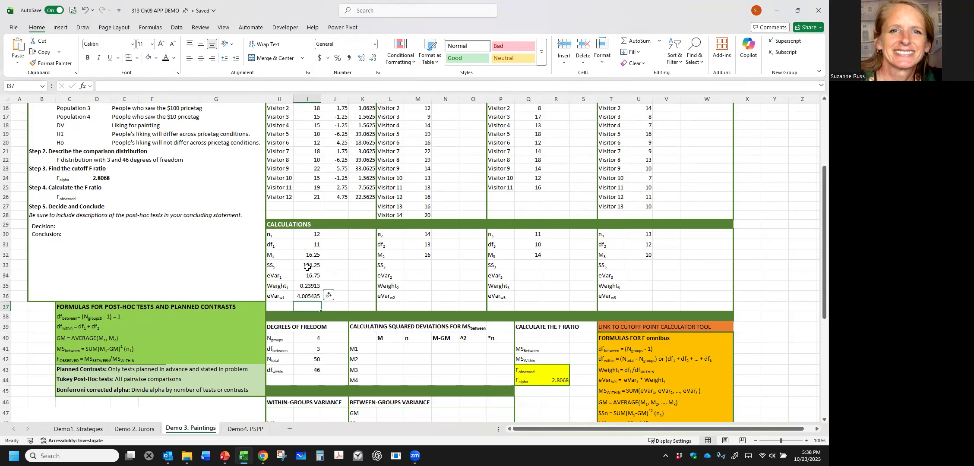
{"action": "scroll", "coordinate": [307, 268], "scroll_direction": "up", "scroll_amount": 3}
{"action": "left_click_drag", "start_coordinate": [341, 178], "coordinate": [361, 179]}
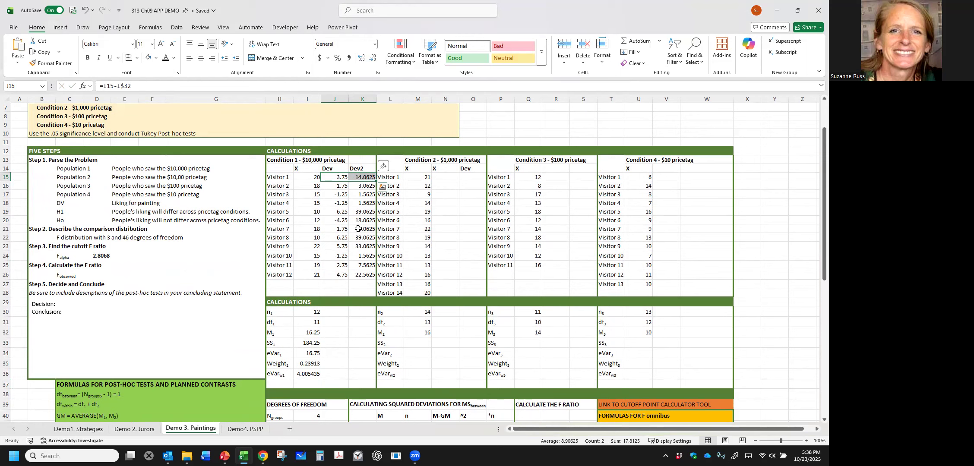
- Copy the J15:K15 deviation formulas into the $1,000 condition's columns N15:O28
{"action": "key", "text": "ctrl+c"}
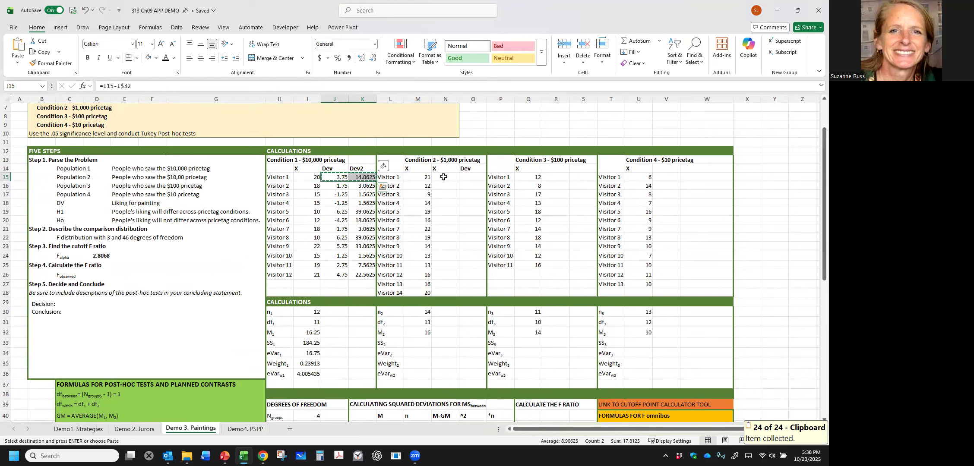
{"action": "left_click_drag", "start_coordinate": [444, 177], "coordinate": [469, 291]}
{"action": "key", "text": "ctrl+v"}
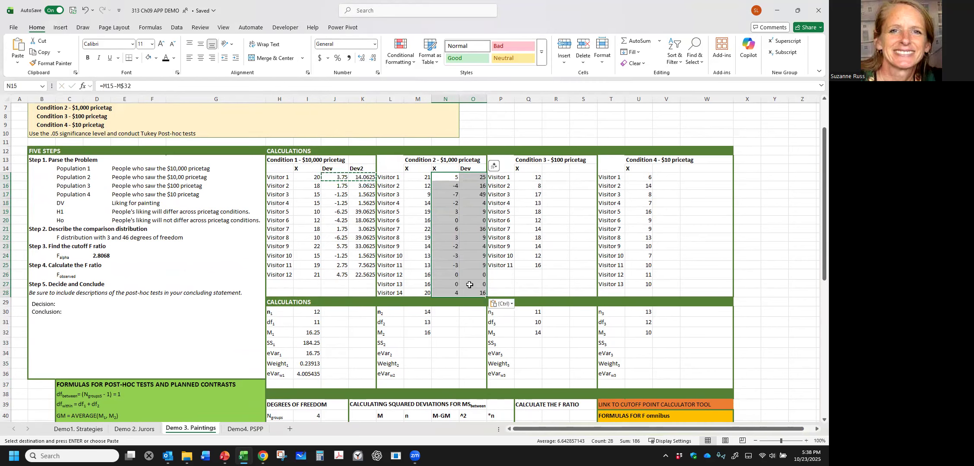
{"action": "left_click", "coordinate": [447, 246]}
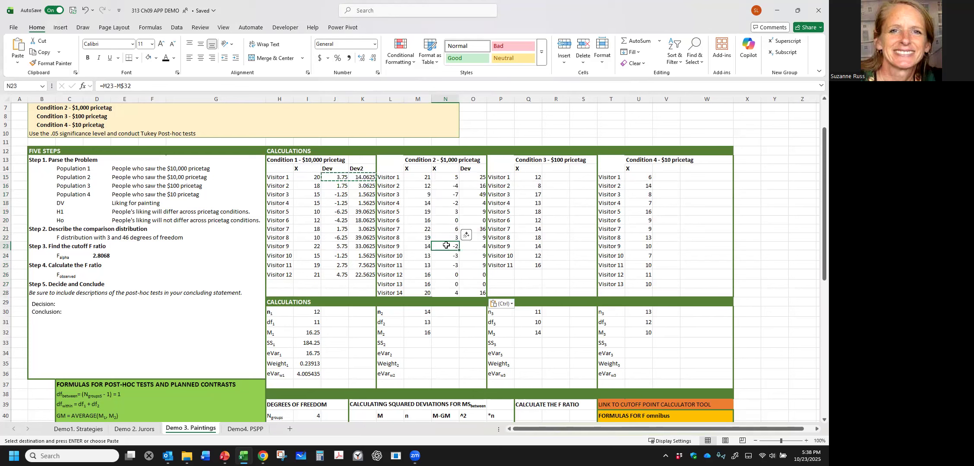
{"action": "left_click", "coordinate": [258, 87]}
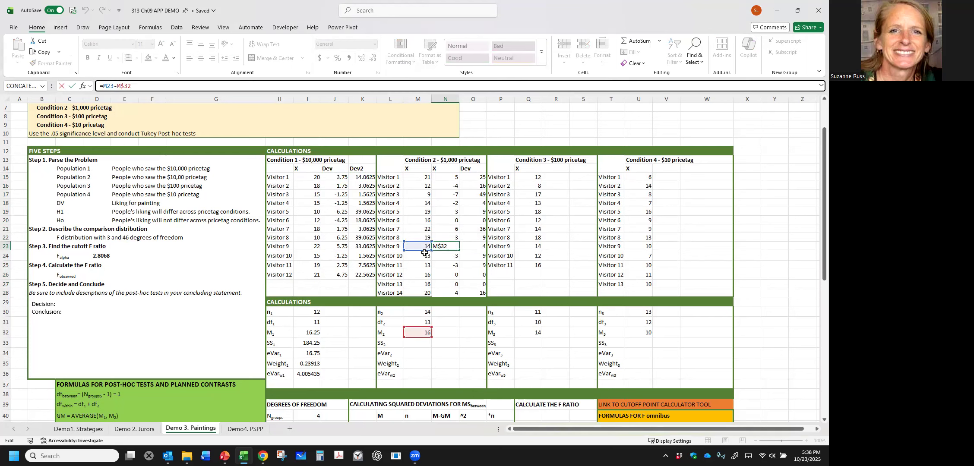
{"action": "key", "text": "Return"}
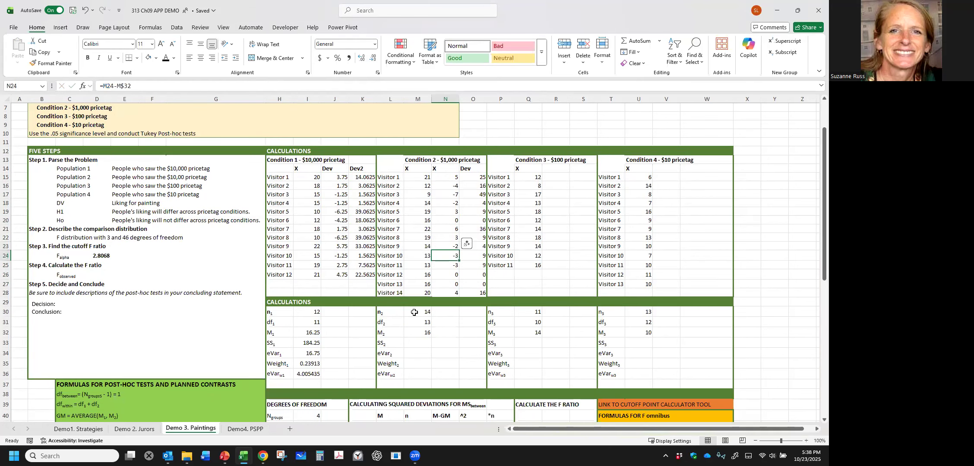
- Copy the SS1–eVarw1 calculations to column M and point SS2 at O15:O28, giving 186
{"action": "left_click_drag", "start_coordinate": [302, 343], "coordinate": [304, 374]}
{"action": "key", "text": "ctrl+c"}
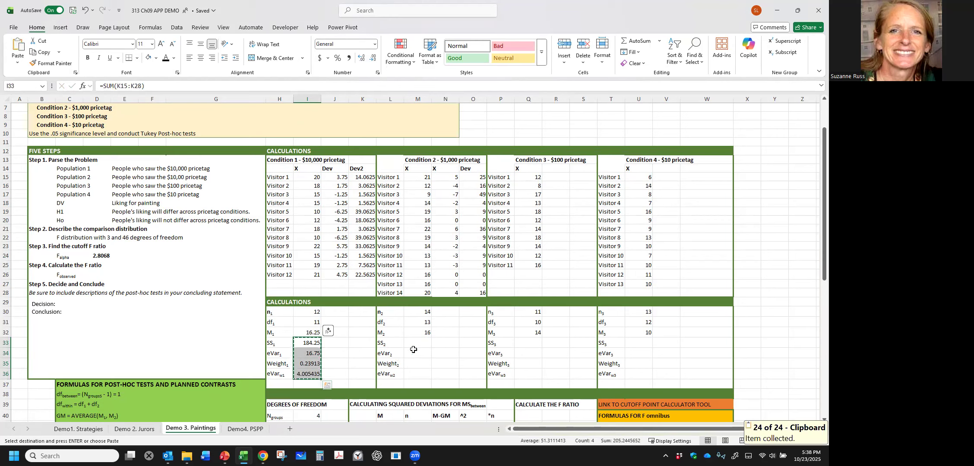
{"action": "left_click", "coordinate": [417, 343]}
{"action": "key", "text": "ctrl+v"}
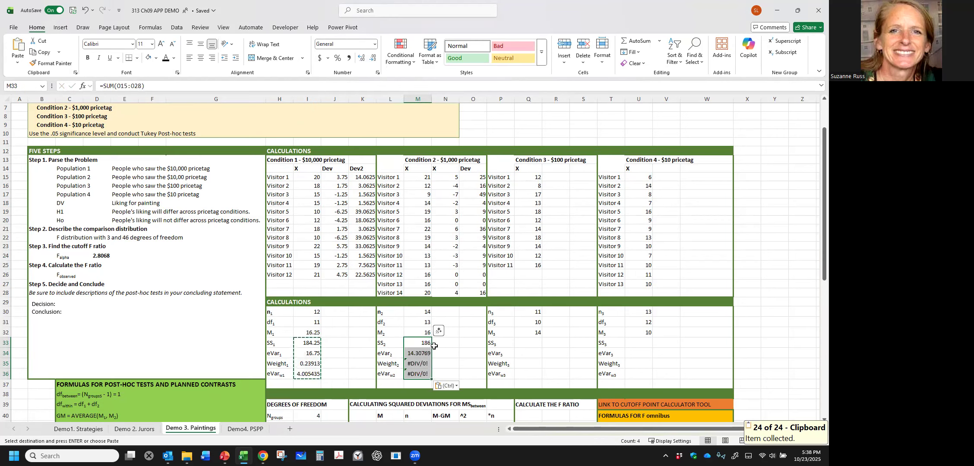
{"action": "left_click", "coordinate": [417, 343]}
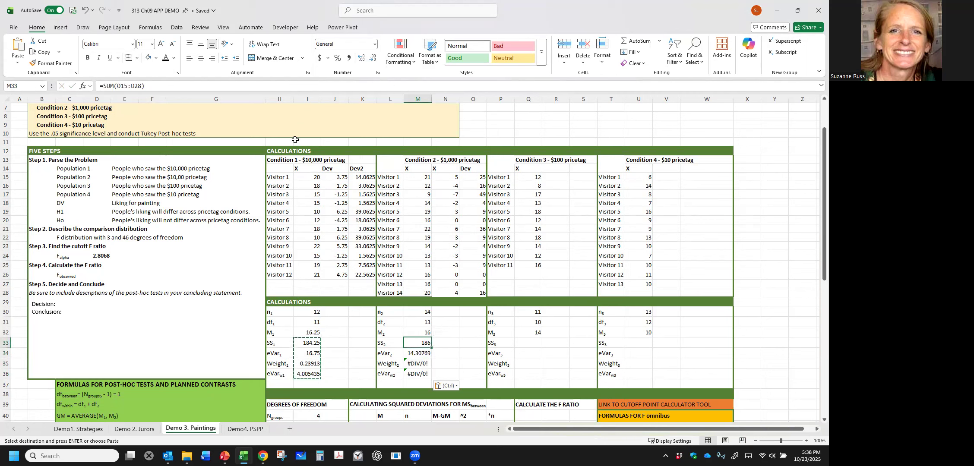
{"action": "left_click", "coordinate": [264, 85]}
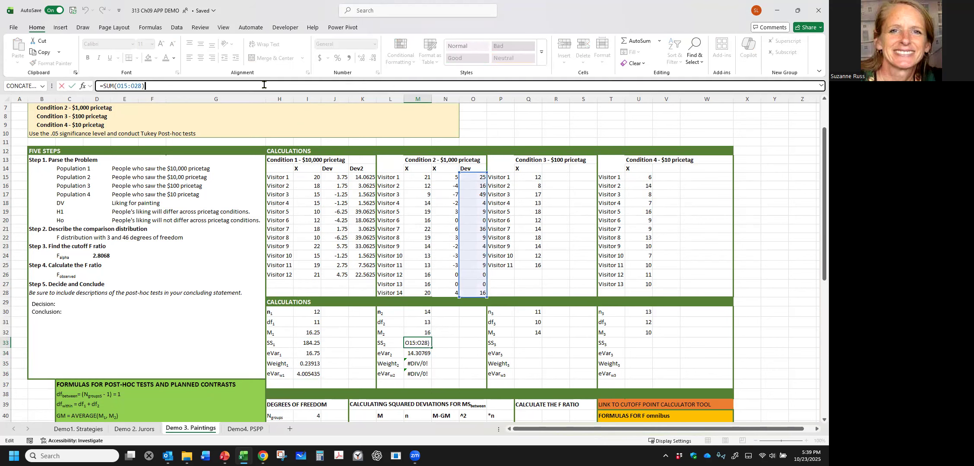
{"action": "key", "text": "Return"}
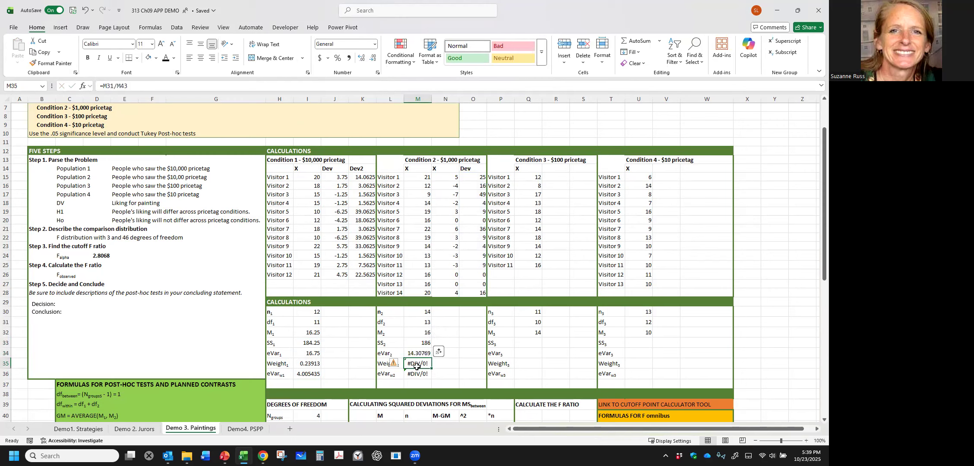
- Change Weight1 to =I31/$I$43 and paste that formula into Weight2
{"action": "left_click", "coordinate": [312, 366]}
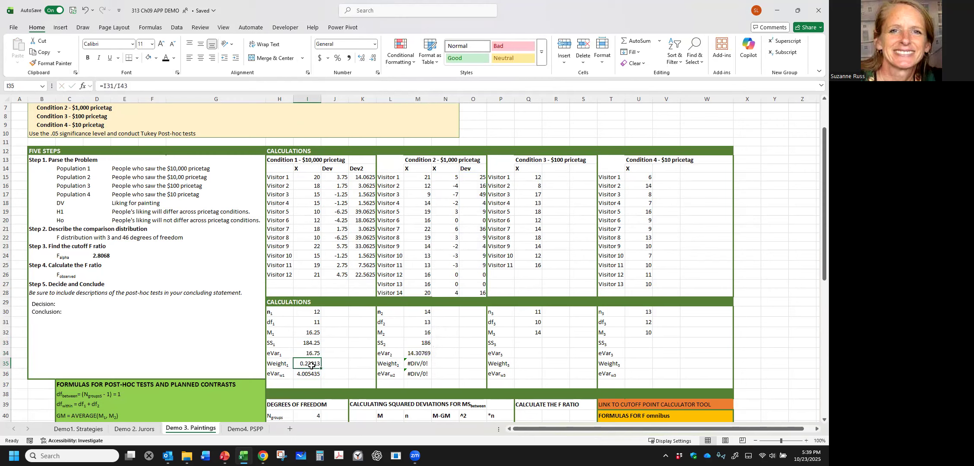
{"action": "left_click", "coordinate": [126, 86]}
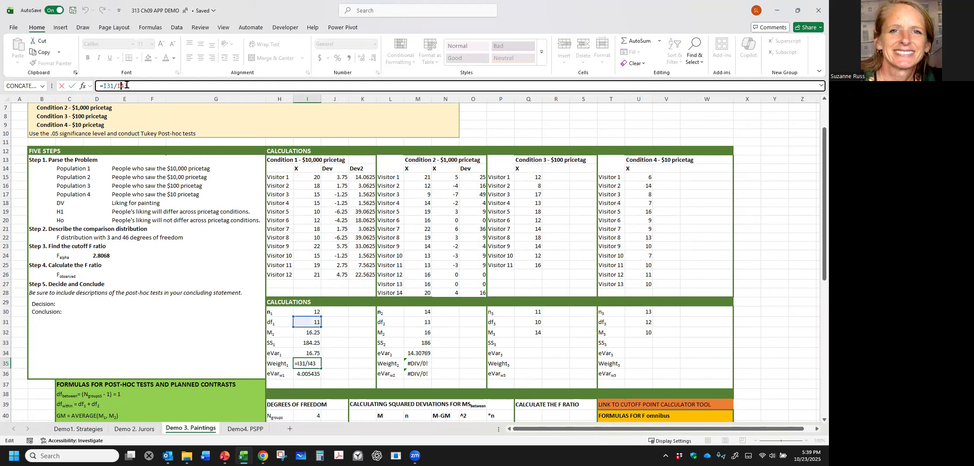
{"action": "type", "text": "$I$"}
{"action": "key", "text": "Return"}
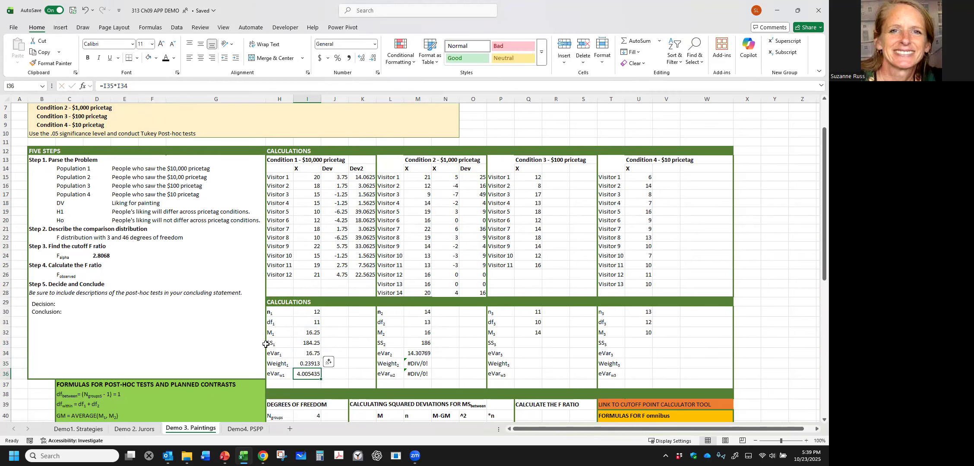
{"action": "left_click", "coordinate": [303, 364]}
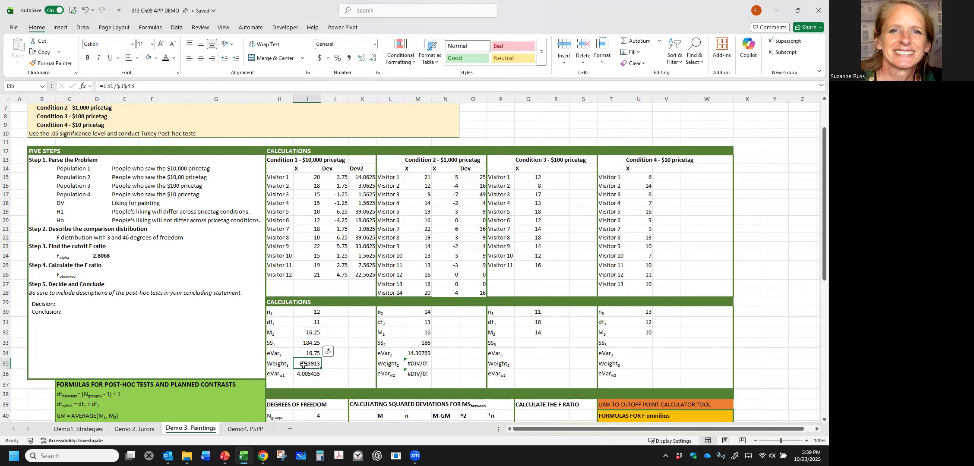
{"action": "key", "text": "ctrl+c"}
{"action": "left_click", "coordinate": [418, 364]}
{"action": "key", "text": "ctrl+v"}
- Open Weight2's formula =M31/$I$43 to check its references
{"action": "left_click", "coordinate": [460, 362]}
{"action": "left_click", "coordinate": [421, 366]}
{"action": "key", "text": "F2"}
{"action": "scroll", "coordinate": [351, 314], "scroll_direction": "down", "scroll_amount": 3}
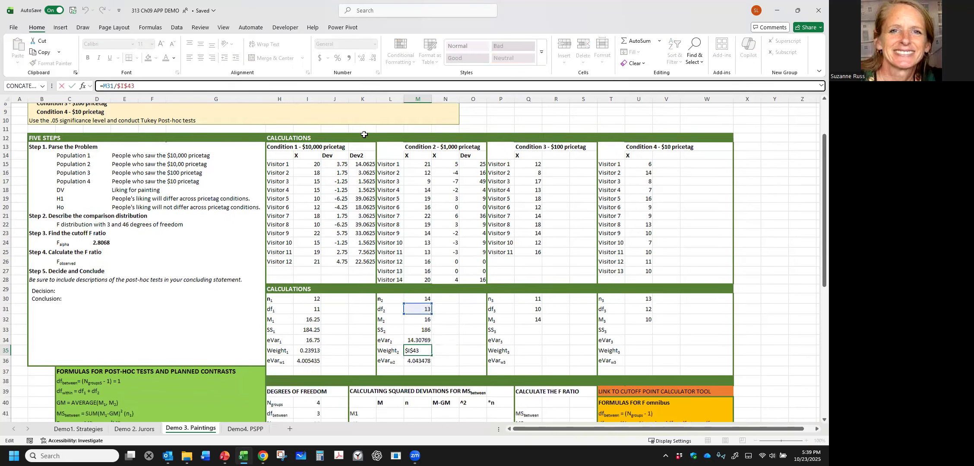
{"action": "scroll", "coordinate": [351, 314], "scroll_direction": "down", "scroll_amount": 1}
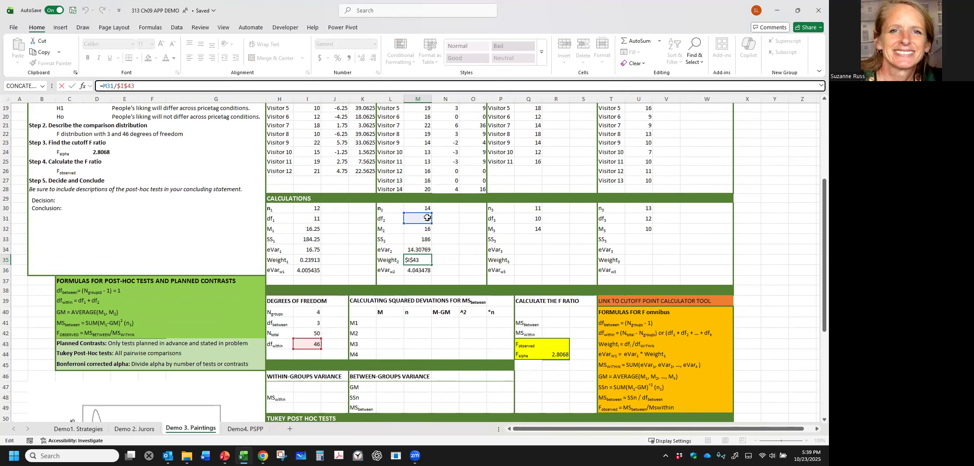
{"action": "scroll", "coordinate": [415, 212], "scroll_direction": "up", "scroll_amount": 3}
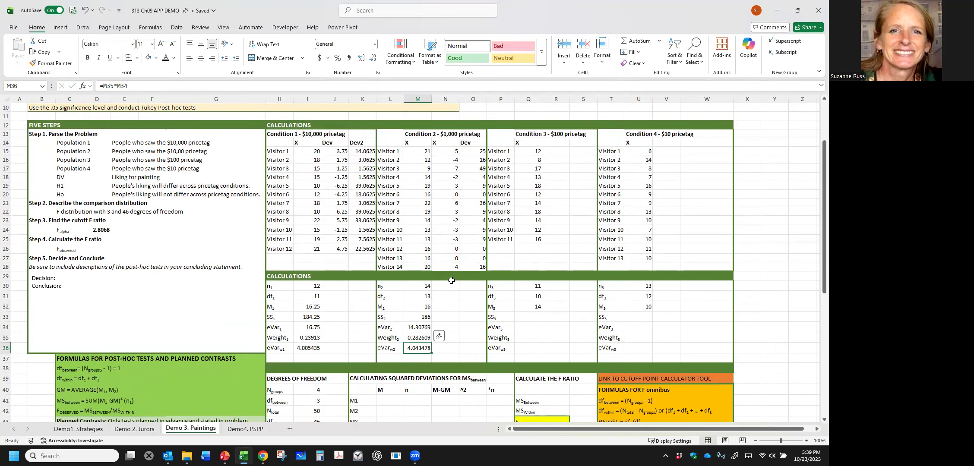
- Copy the condition 2 deviation formulas into the $100 and $10 conditions' columns
{"action": "left_click_drag", "start_coordinate": [450, 152], "coordinate": [474, 152]}
{"action": "key", "text": "ctrl+c"}
{"action": "left_click_drag", "start_coordinate": [557, 151], "coordinate": [580, 236]}
{"action": "key", "text": "ctrl+v"}
{"action": "left_click_drag", "start_coordinate": [666, 151], "coordinate": [705, 258]}
{"action": "key", "text": "ctrl+v"}
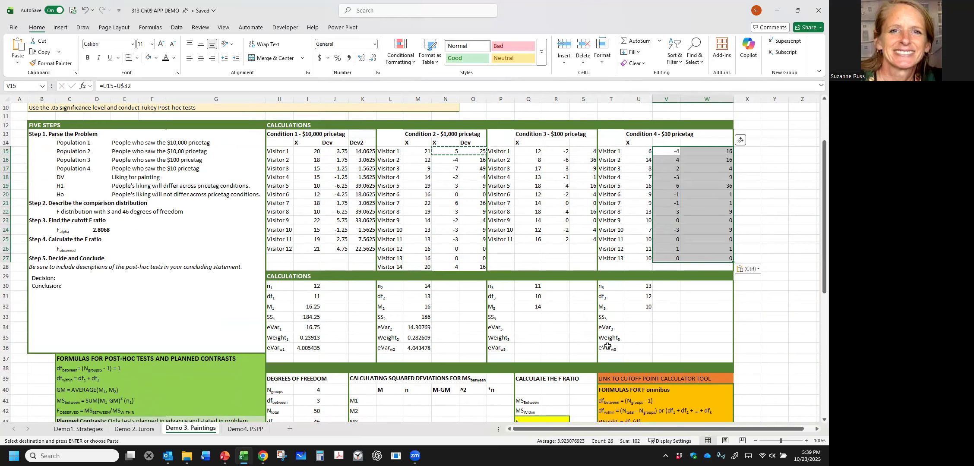
- Copy the M33:M36 calculation formulas into the SS3 and SS4 columns
{"action": "left_click_drag", "start_coordinate": [421, 318], "coordinate": [421, 349]}
{"action": "key", "text": "ctrl+c"}
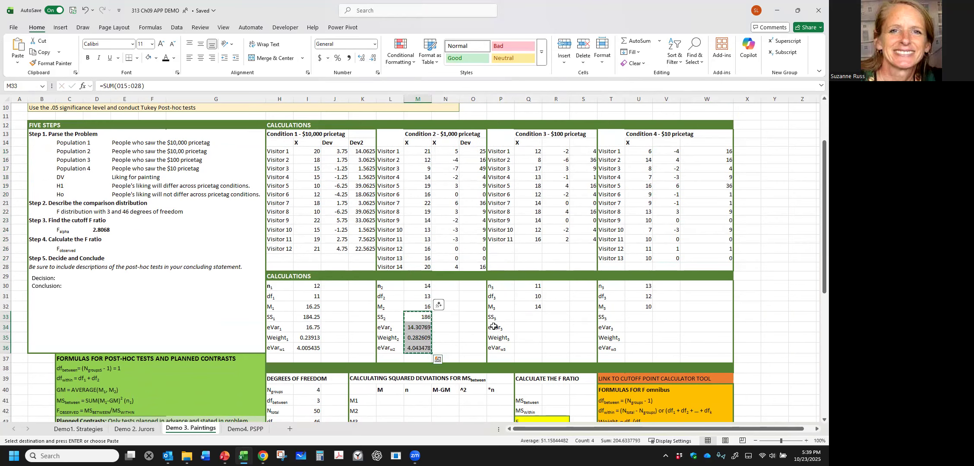
{"action": "left_click", "coordinate": [529, 318]}
{"action": "key", "text": "ctrl+v"}
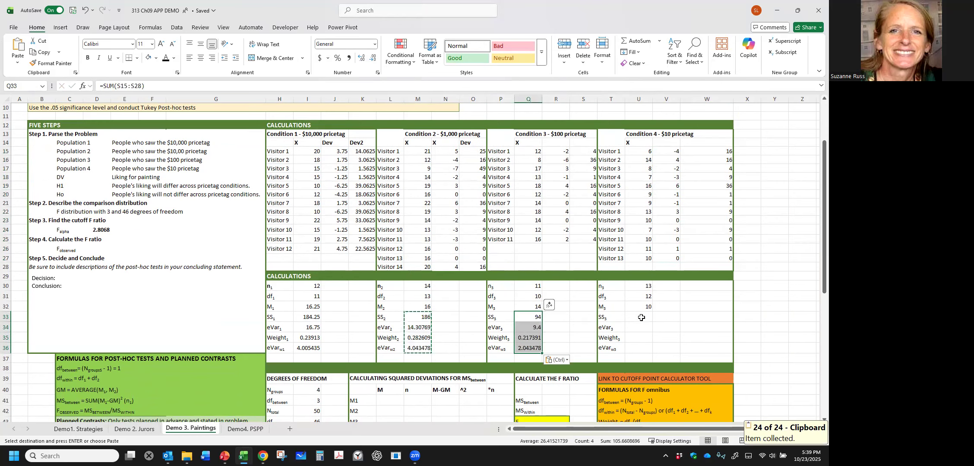
{"action": "left_click", "coordinate": [642, 318]}
{"action": "key", "text": "ctrl+v"}
{"action": "left_click", "coordinate": [690, 274]}
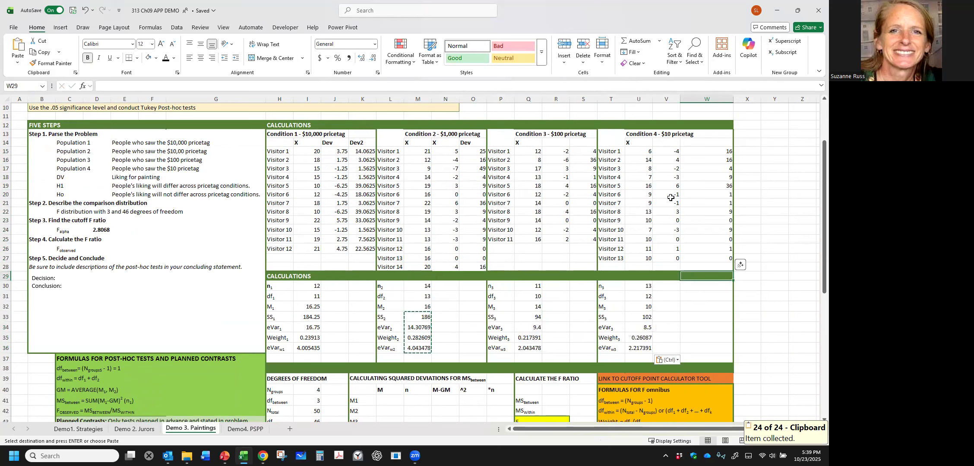
- Review a Condition 3 deviation formula and confirm SS3 =SUM(S15:S28) as 94
{"action": "left_click", "coordinate": [558, 196]}
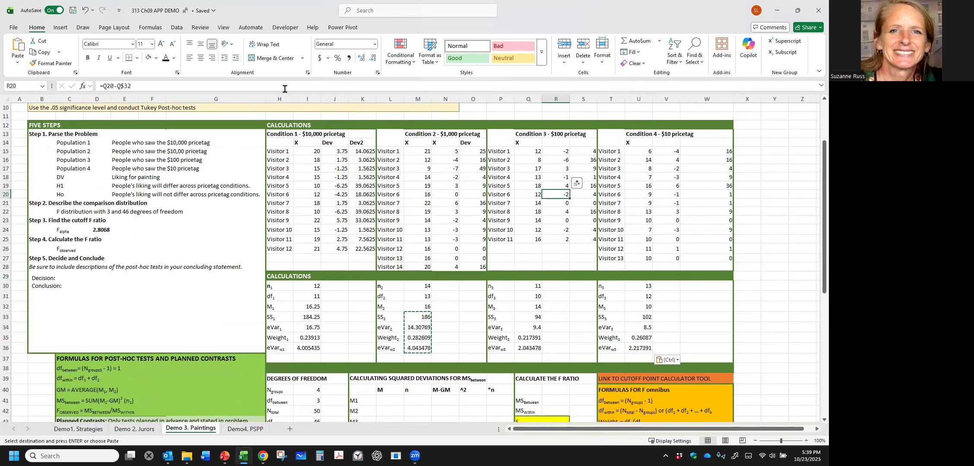
{"action": "key", "text": "F2"}
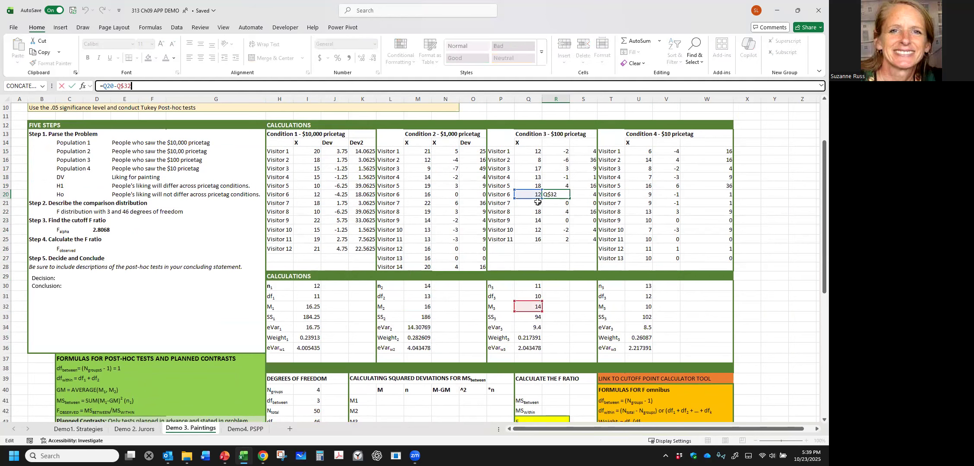
{"action": "key", "text": "Escape"}
{"action": "left_click", "coordinate": [527, 317]}
{"action": "left_click", "coordinate": [281, 87]}
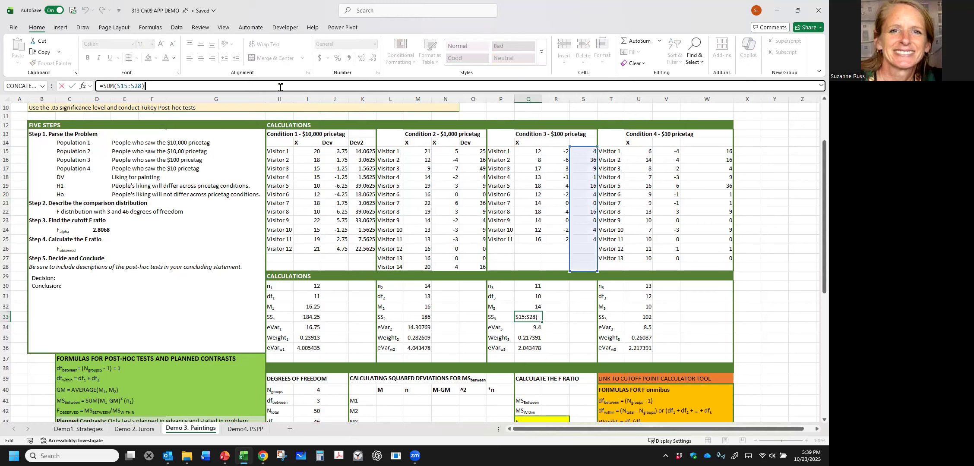
{"action": "key", "text": "Return"}
- Confirm Weight3 =Q31/$I$43 as 0.217391 and eVarw3 =Q35*Q34 as 2.043478
{"action": "key", "text": "Down"}
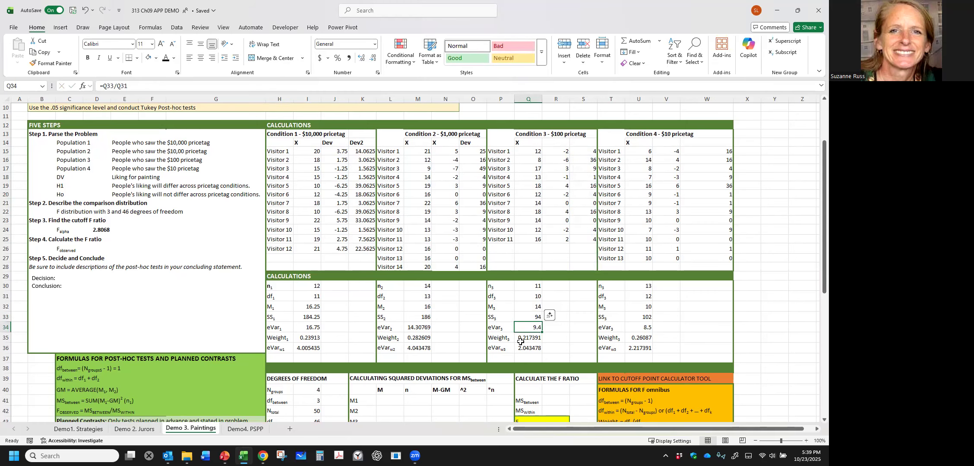
{"action": "left_click", "coordinate": [280, 87]}
{"action": "scroll", "coordinate": [418, 163], "scroll_direction": "down", "scroll_amount": 2}
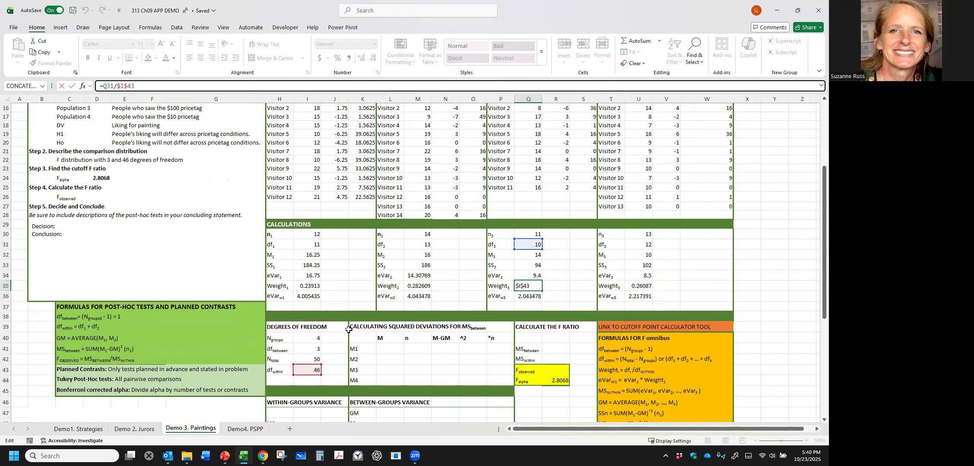
{"action": "key", "text": "Return"}
{"action": "left_click", "coordinate": [160, 86]}
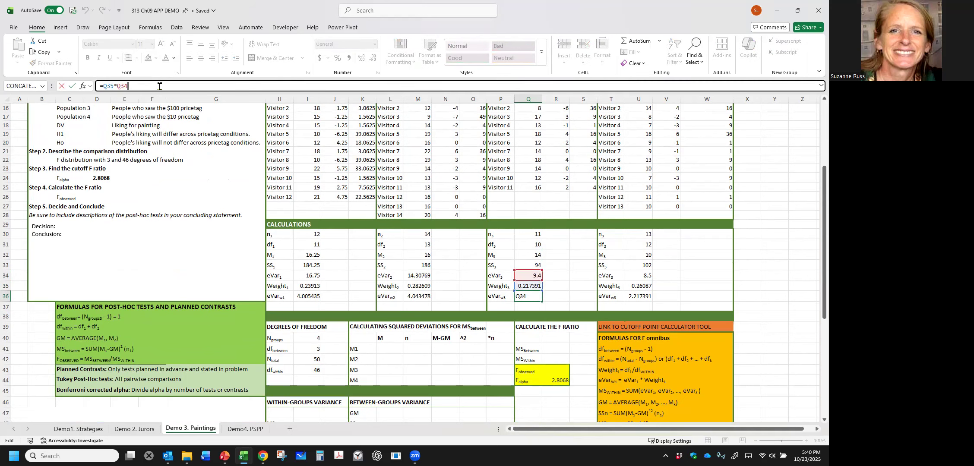
{"action": "key", "text": "Return"}
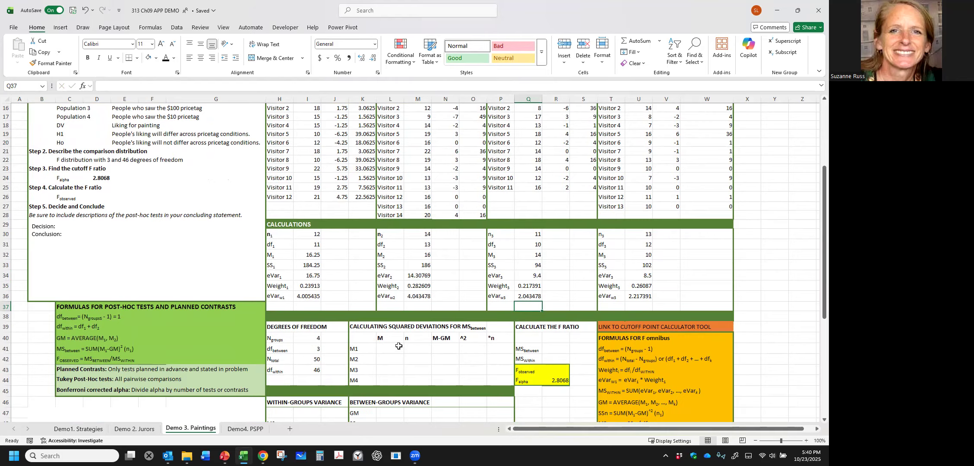
- Enter MSwithin in I48 as =SUM(I36:U36), giving 12.30978
{"action": "scroll", "coordinate": [398, 346], "scroll_direction": "up", "scroll_amount": 5}
{"action": "scroll", "coordinate": [399, 343], "scroll_direction": "down", "scroll_amount": 4}
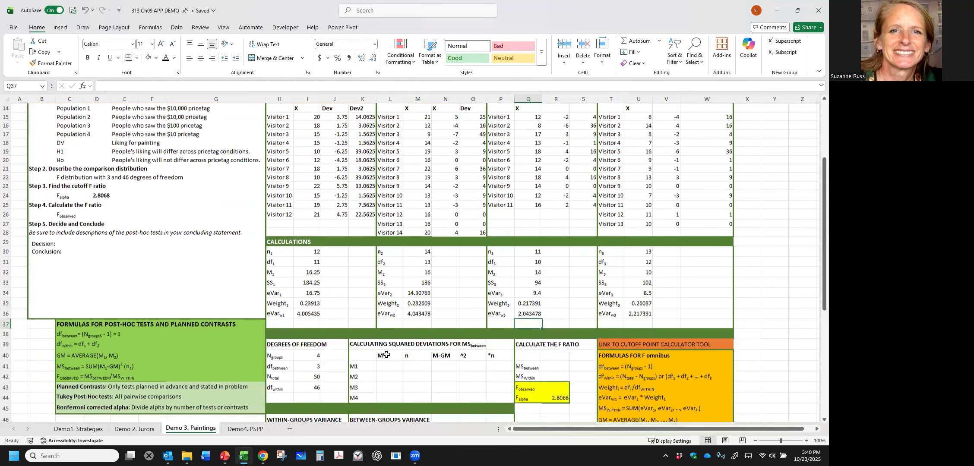
{"action": "scroll", "coordinate": [387, 355], "scroll_direction": "down", "scroll_amount": 1}
{"action": "left_click", "coordinate": [385, 351]}
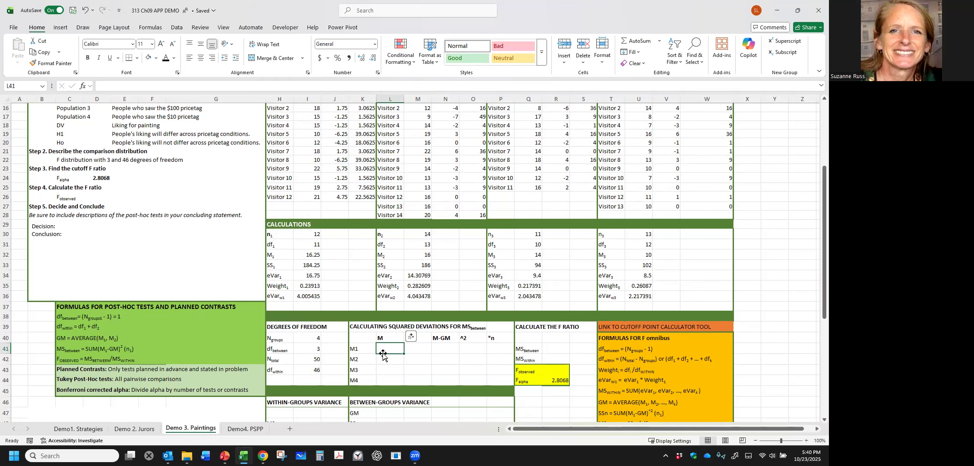
{"action": "scroll", "coordinate": [258, 391], "scroll_direction": "down", "scroll_amount": 2}
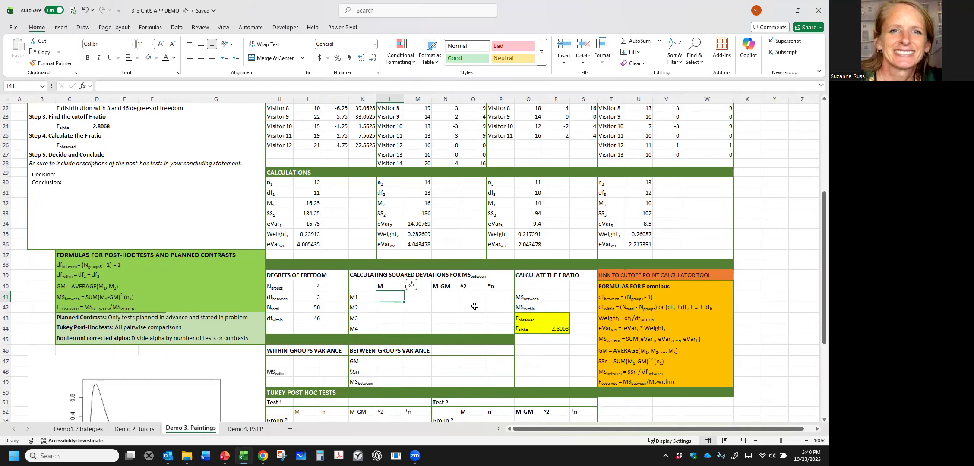
{"action": "left_click", "coordinate": [314, 375]}
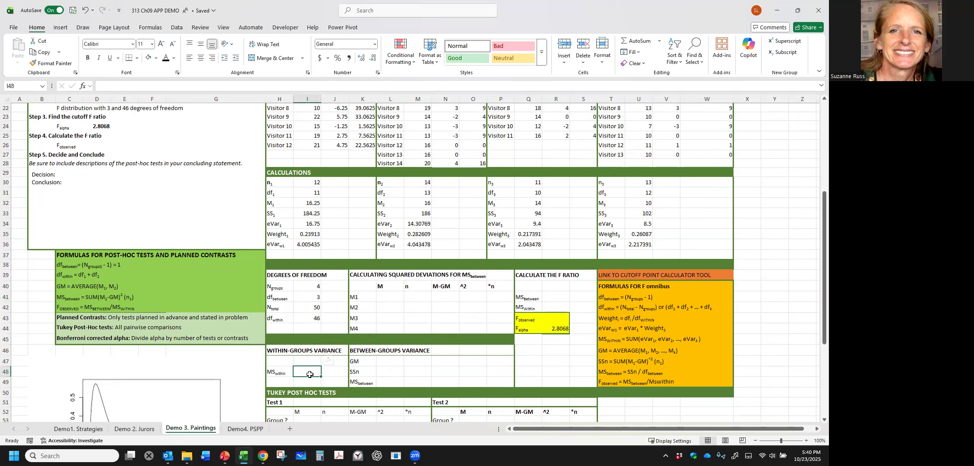
{"action": "type", "text": "="}
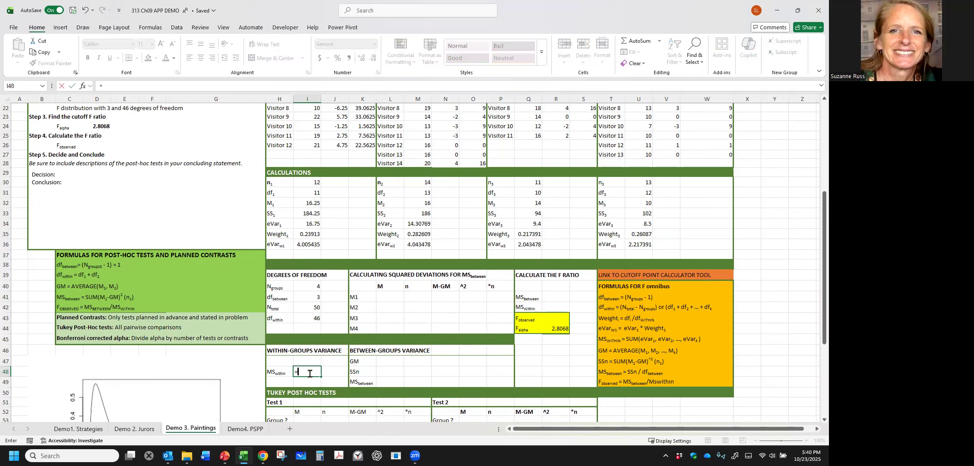
{"action": "type", "text": "SUM("}
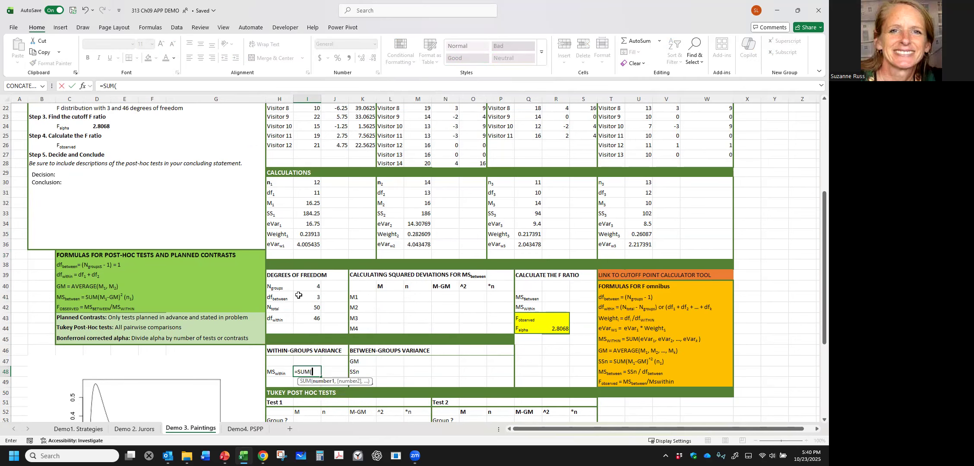
{"action": "left_click_drag", "start_coordinate": [303, 245], "coordinate": [636, 243]}
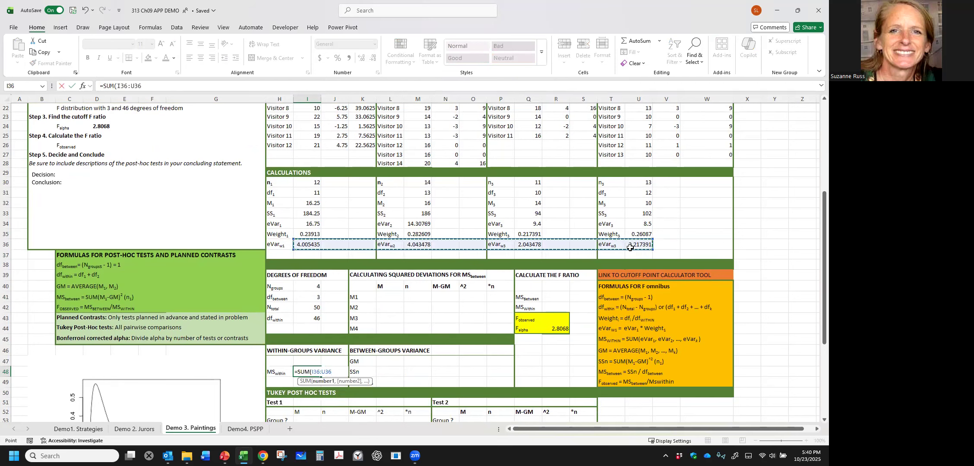
{"action": "key", "text": "Return"}
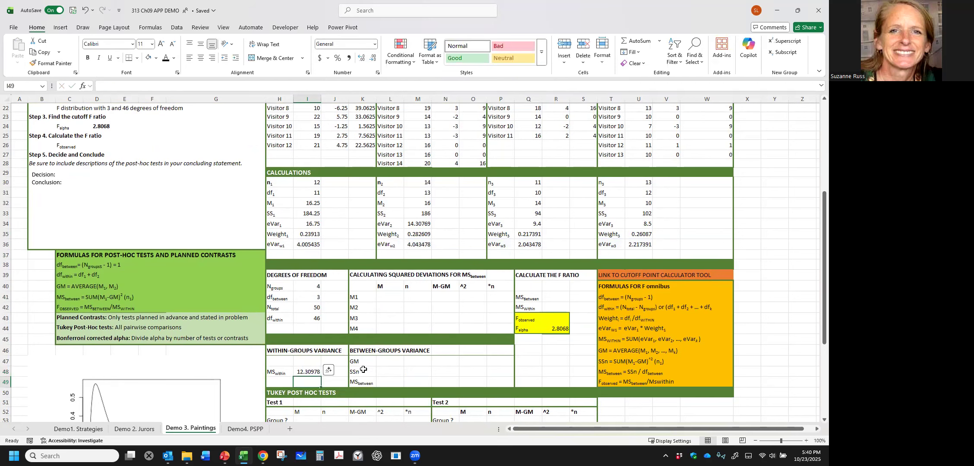
- Check the MSwithin formula and highlight the squared deviations section heading
{"action": "left_click", "coordinate": [309, 373]}
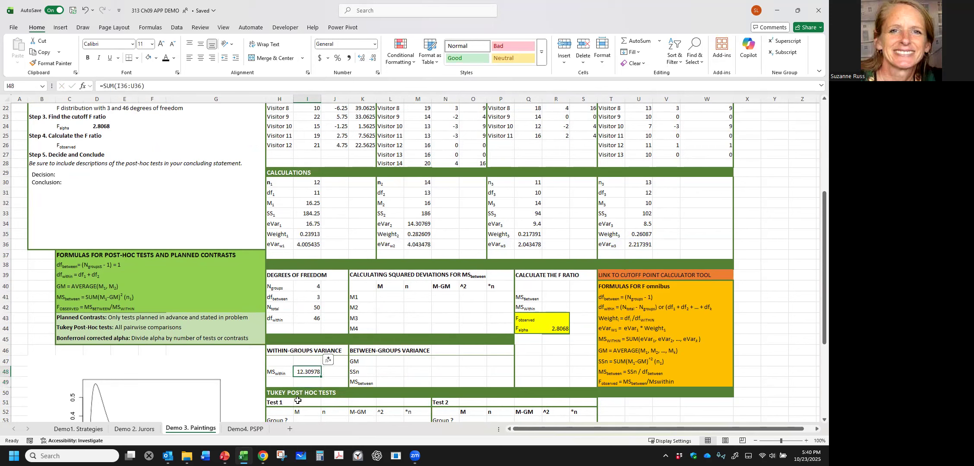
{"action": "left_click", "coordinate": [390, 297]}
{"action": "left_click", "coordinate": [361, 351]}
{"action": "left_click_drag", "start_coordinate": [362, 275], "coordinate": [495, 273]}
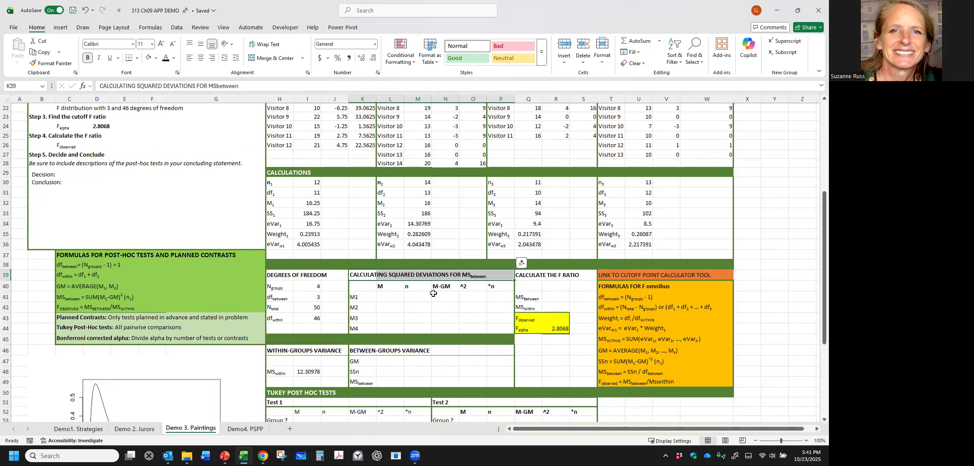
- Link the M column to each condition's mean: 16.25, 16, 14 and 10
{"action": "left_click", "coordinate": [378, 297]}
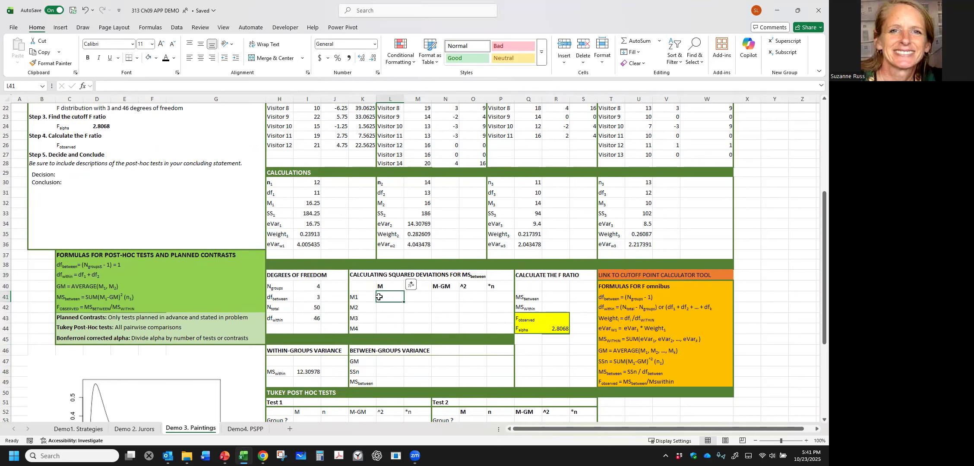
{"action": "type", "text": "="}
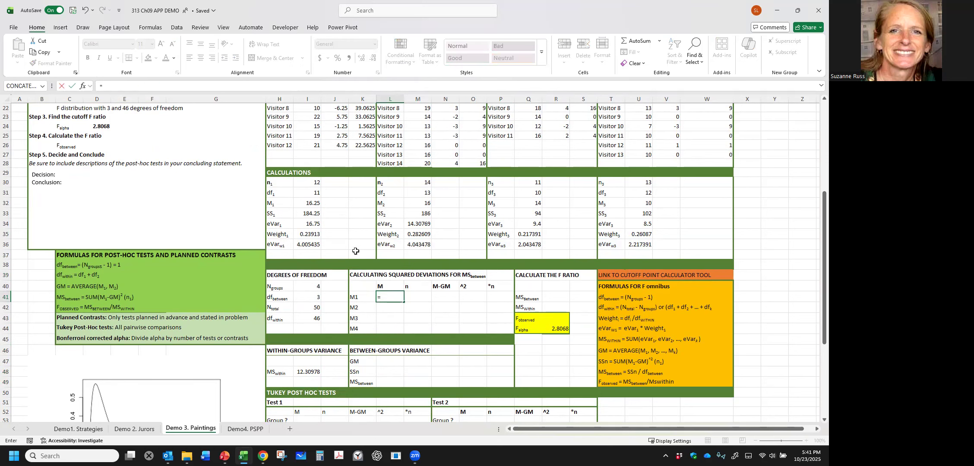
{"action": "scroll", "coordinate": [376, 233], "scroll_direction": "up", "scroll_amount": 1}
{"action": "left_click", "coordinate": [309, 230]}
{"action": "key", "text": "Return"}
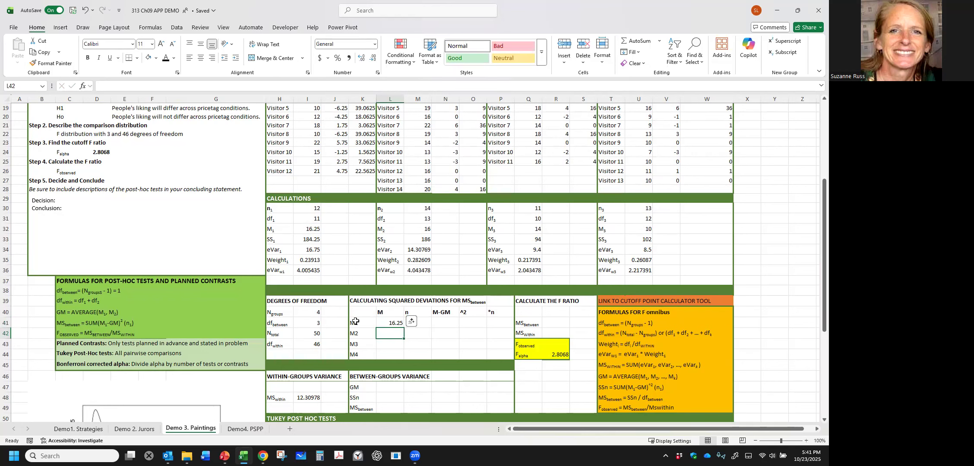
{"action": "type", "text": "="}
{"action": "left_click", "coordinate": [417, 234]}
{"action": "key", "text": "Return"}
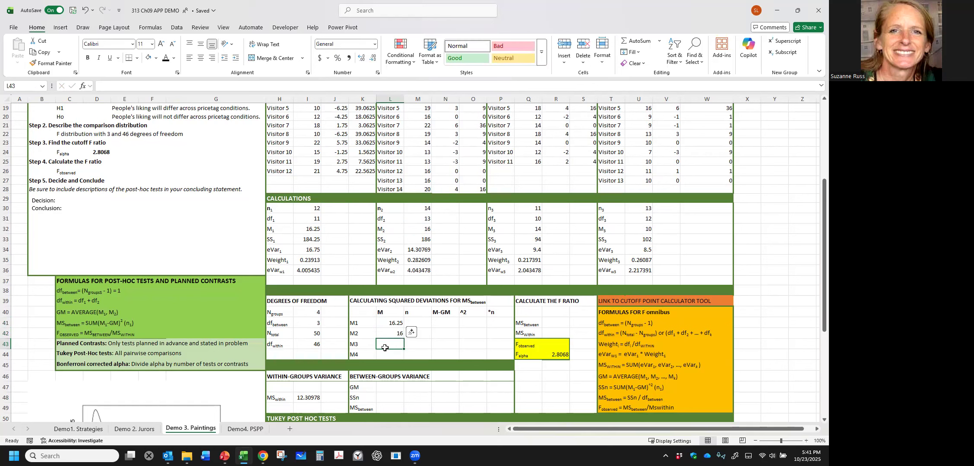
{"action": "type", "text": "="}
{"action": "left_click", "coordinate": [530, 231]}
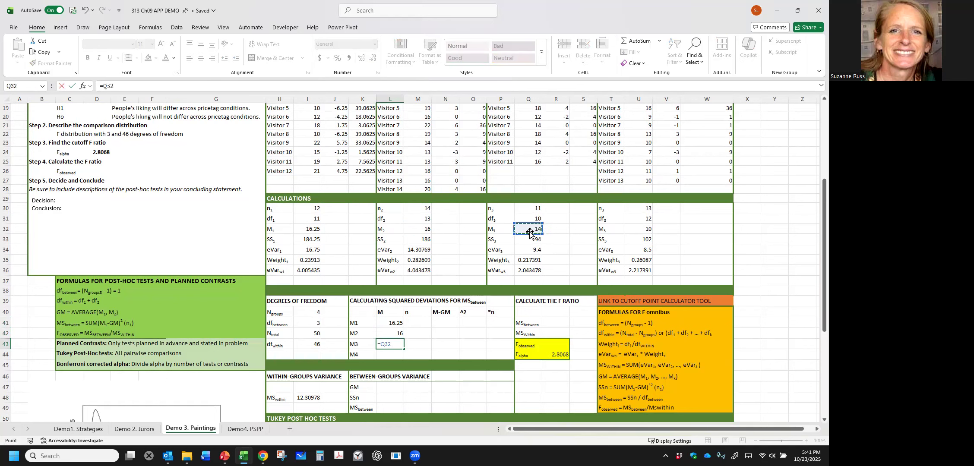
{"action": "key", "text": "Return"}
{"action": "type", "text": "="}
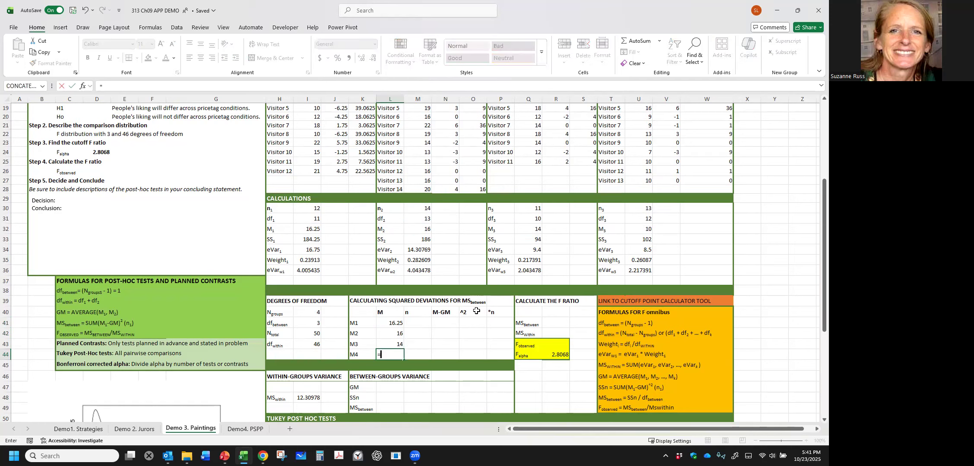
{"action": "left_click", "coordinate": [632, 232]}
{"action": "key", "text": "Return"}
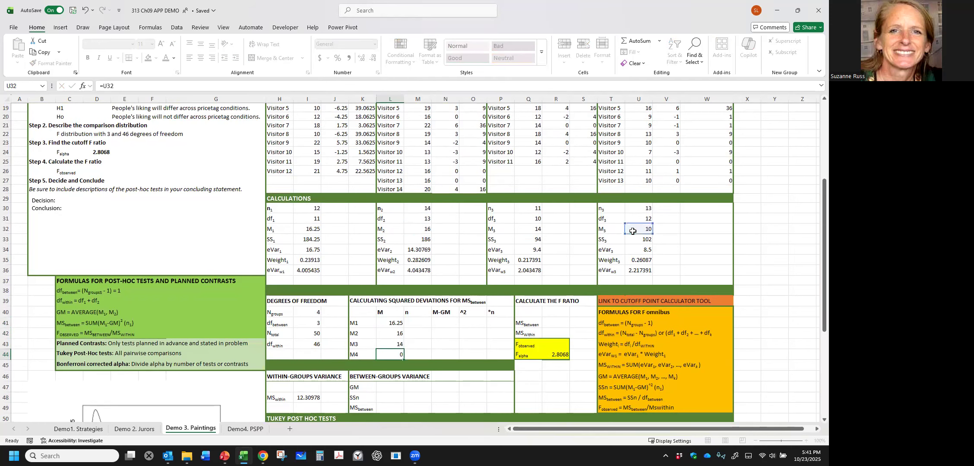
- Link each group's n cell to its condition's sample size: 12, 14, 11 and 13
{"action": "left_click", "coordinate": [415, 325]}
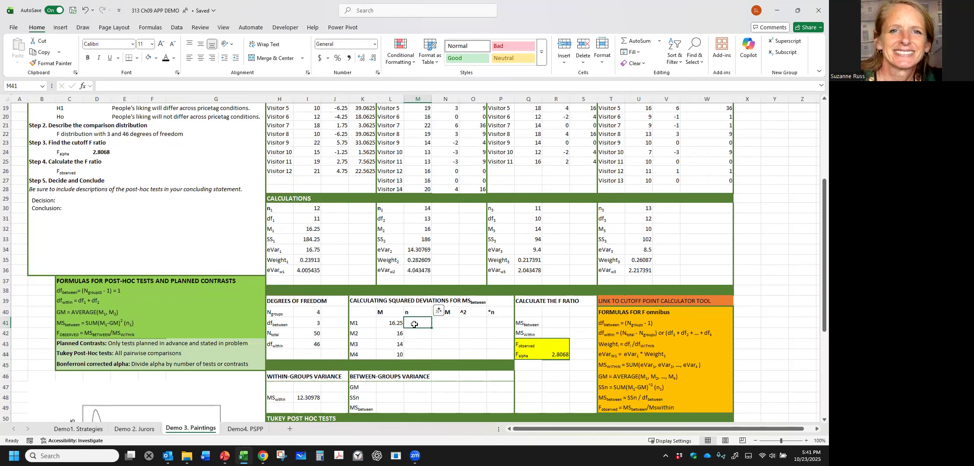
{"action": "type", "text": "="}
{"action": "left_click", "coordinate": [305, 212]}
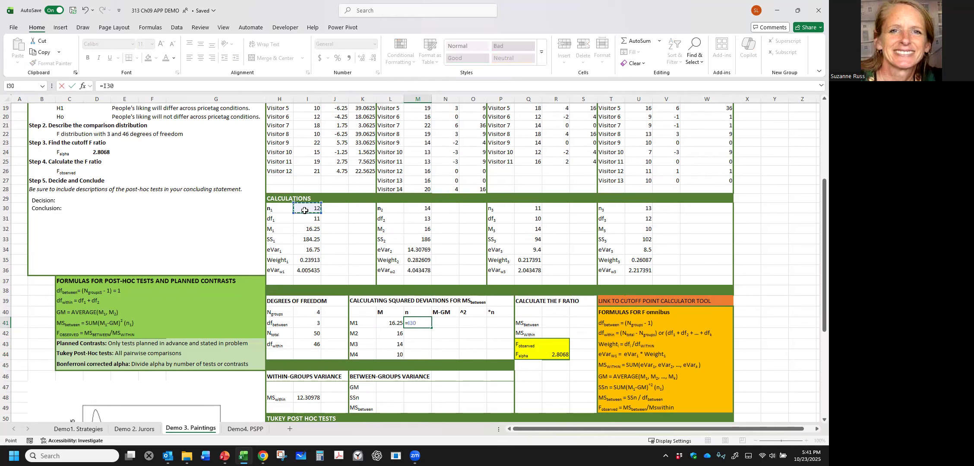
{"action": "key", "text": "Return"}
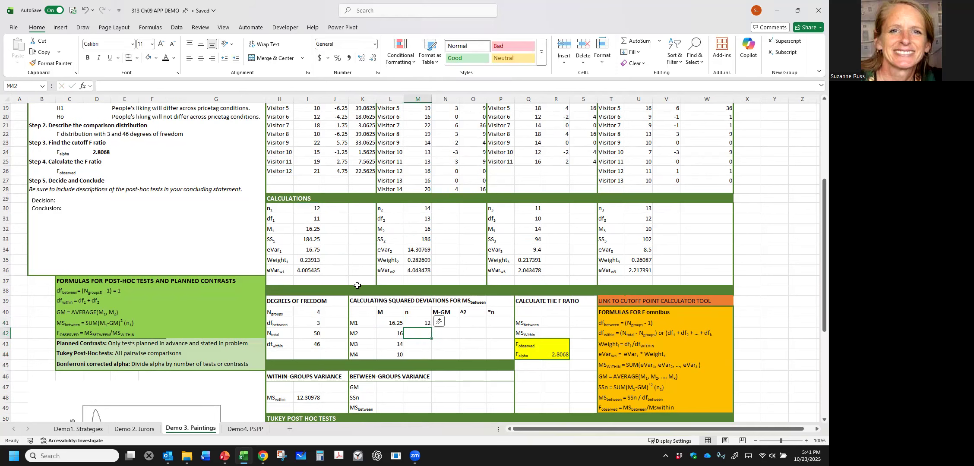
{"action": "type", "text": "="}
{"action": "left_click", "coordinate": [411, 210]}
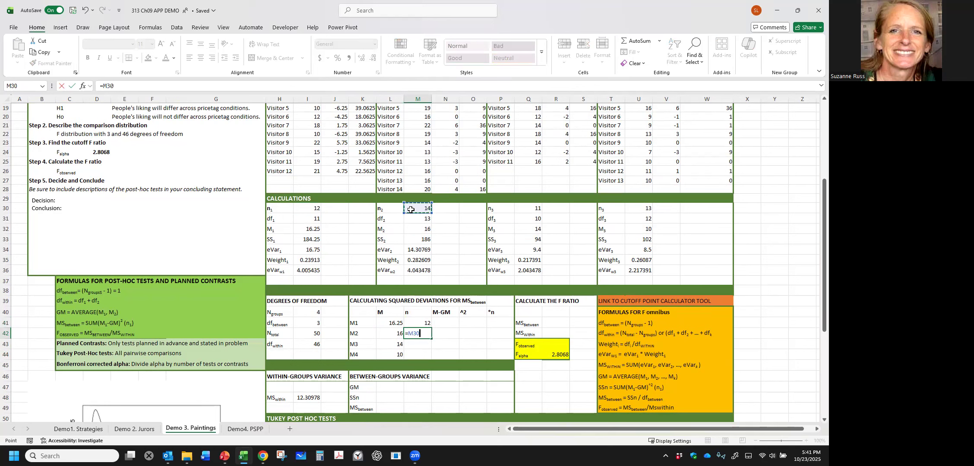
{"action": "key", "text": "Return"}
{"action": "type", "text": "="}
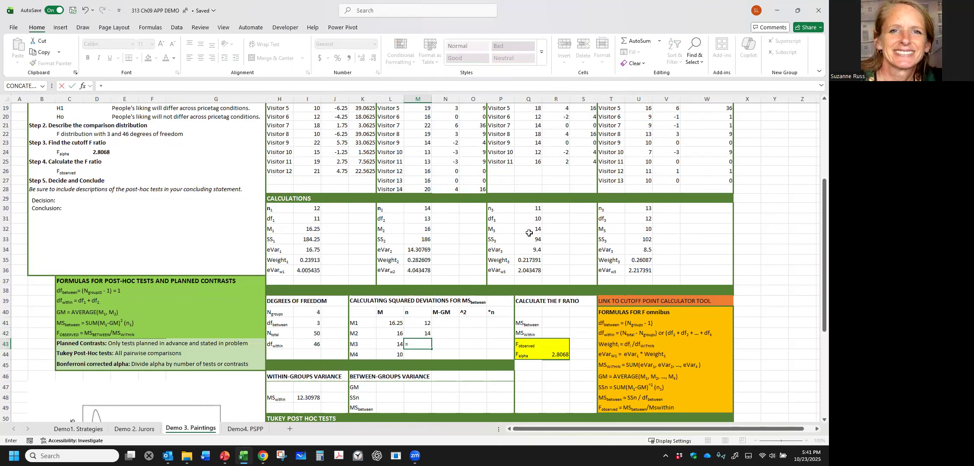
{"action": "left_click", "coordinate": [537, 210]}
{"action": "key", "text": "Return"}
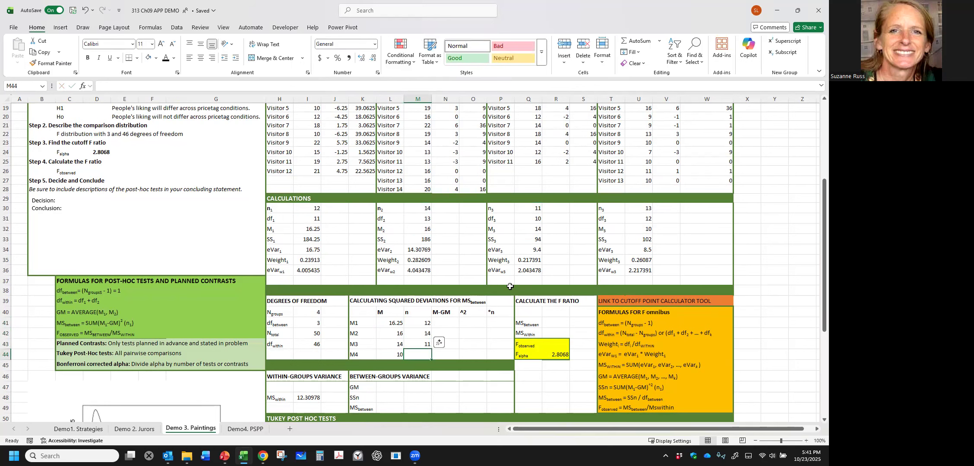
{"action": "type", "text": "="}
{"action": "left_click", "coordinate": [628, 210]}
{"action": "key", "text": "Return"}
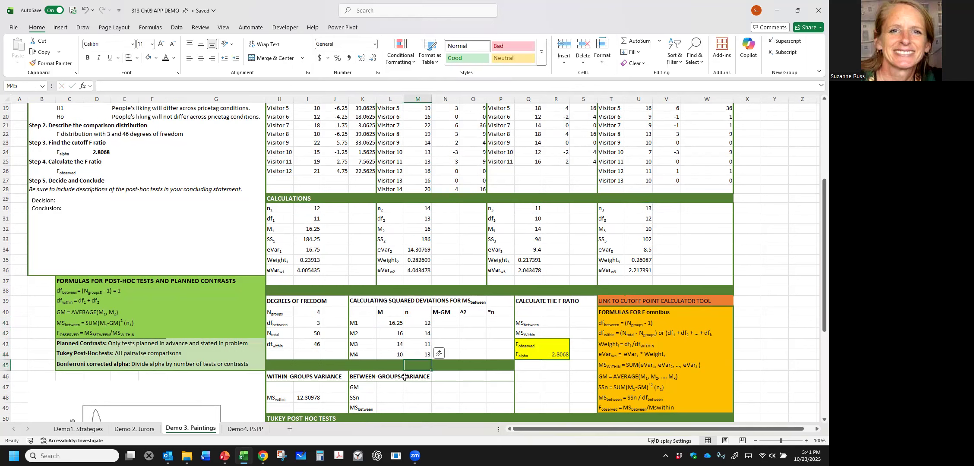
{"action": "left_click", "coordinate": [434, 395]}
- Average the four group means with =AVERAGE(L41:L44) for a grand mean of 14.0625
{"action": "left_click", "coordinate": [386, 389]}
{"action": "type", "text": "=avera"}
{"action": "key", "text": "Tab"}
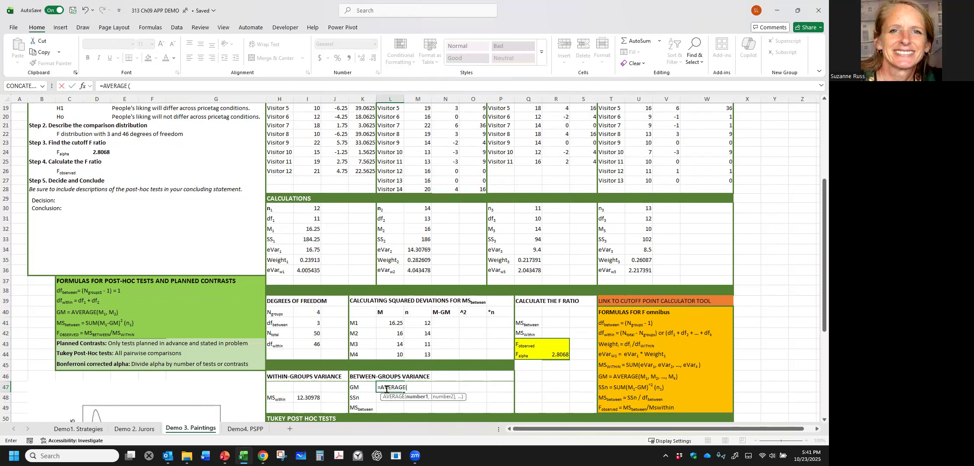
{"action": "left_click_drag", "start_coordinate": [391, 324], "coordinate": [391, 354]}
{"action": "key", "text": "Return"}
- Enter the first M−GM difference as =L41-L$47, giving 2.1875
{"action": "left_click", "coordinate": [439, 324]}
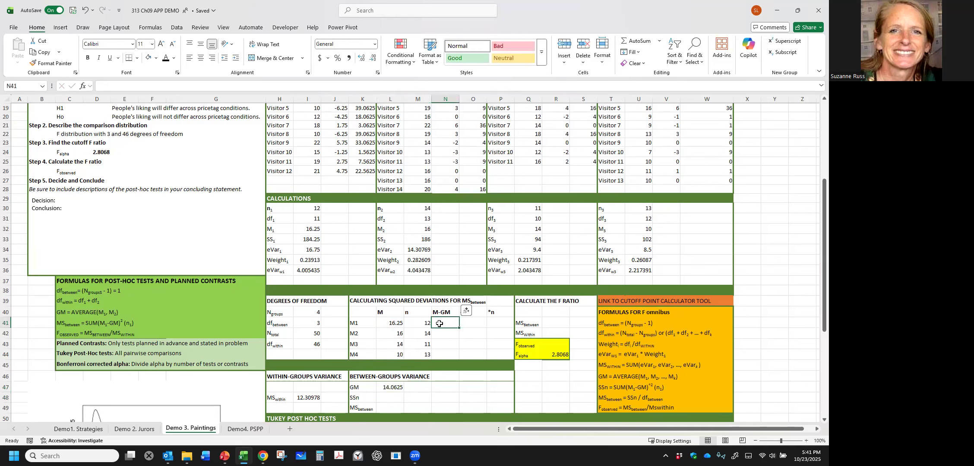
{"action": "type", "text": "="}
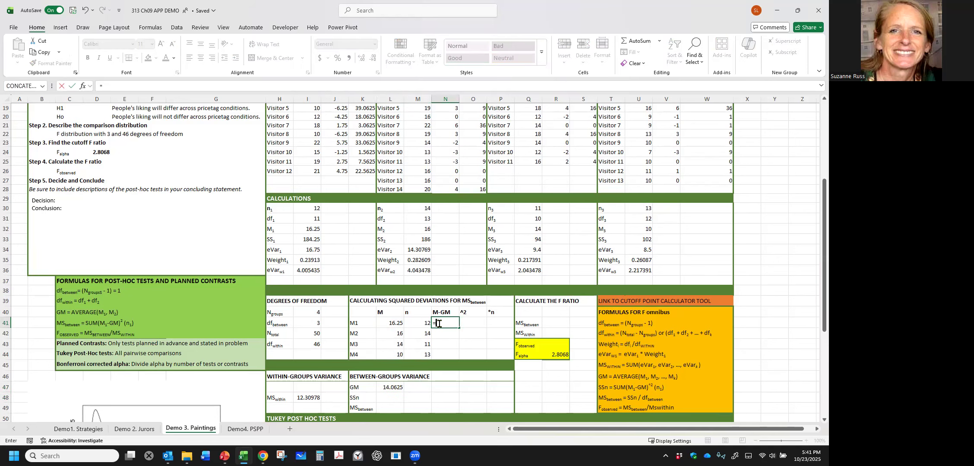
{"action": "left_click", "coordinate": [422, 325]}
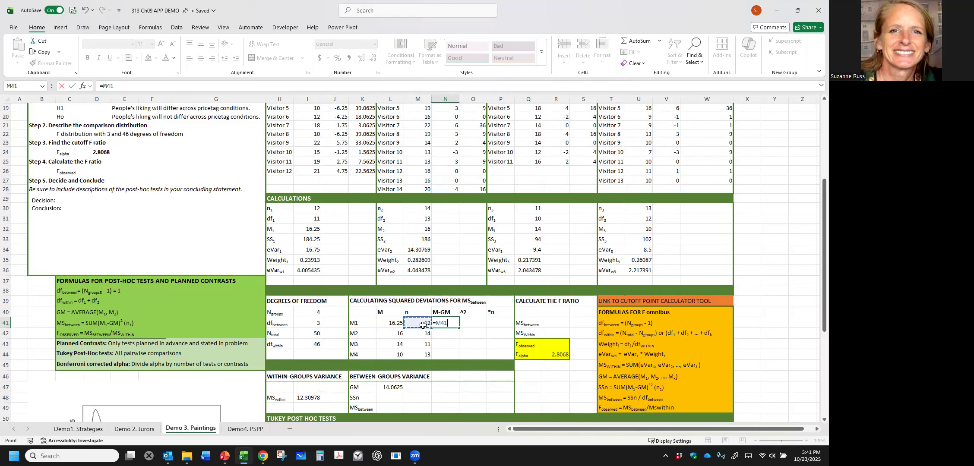
{"action": "type", "text": "-"}
{"action": "left_click", "coordinate": [390, 388]}
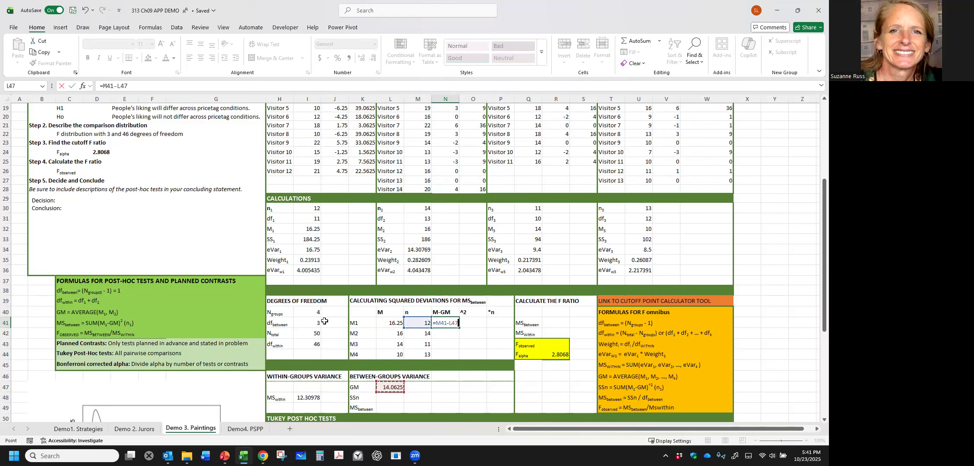
{"action": "left_click", "coordinate": [121, 86]}
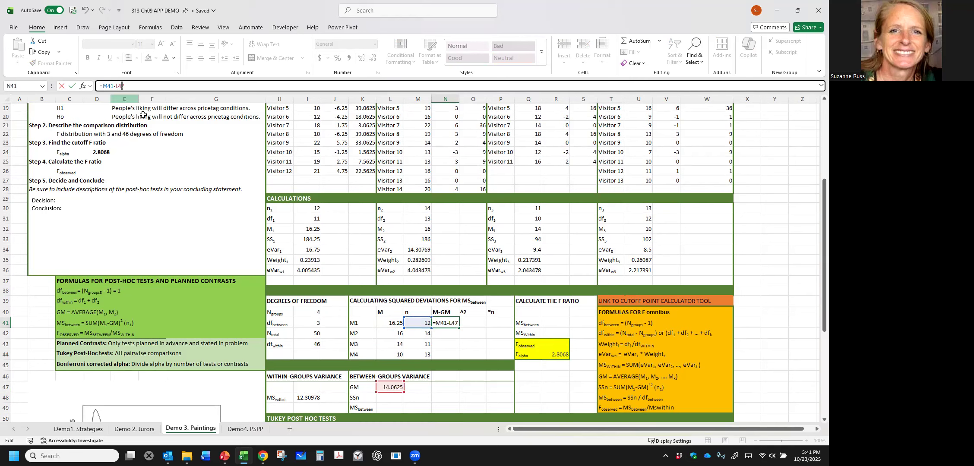
{"action": "double_click", "coordinate": [436, 324]}
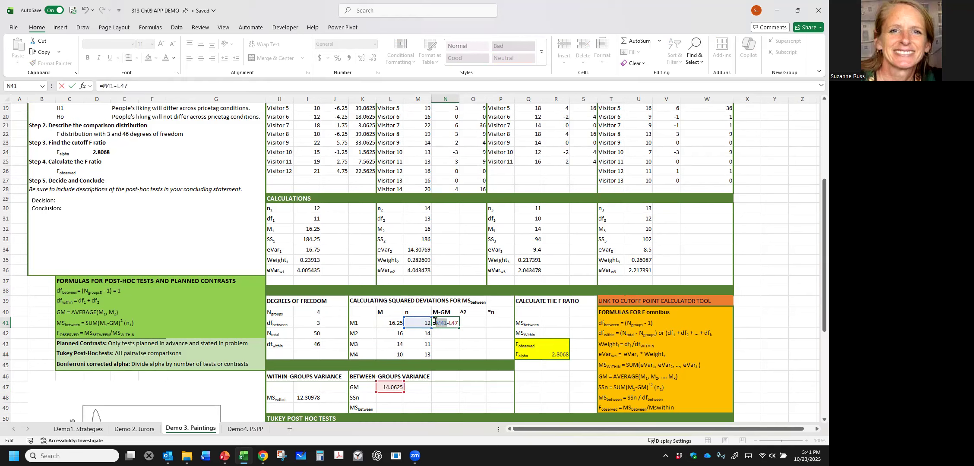
{"action": "left_click", "coordinate": [380, 325]}
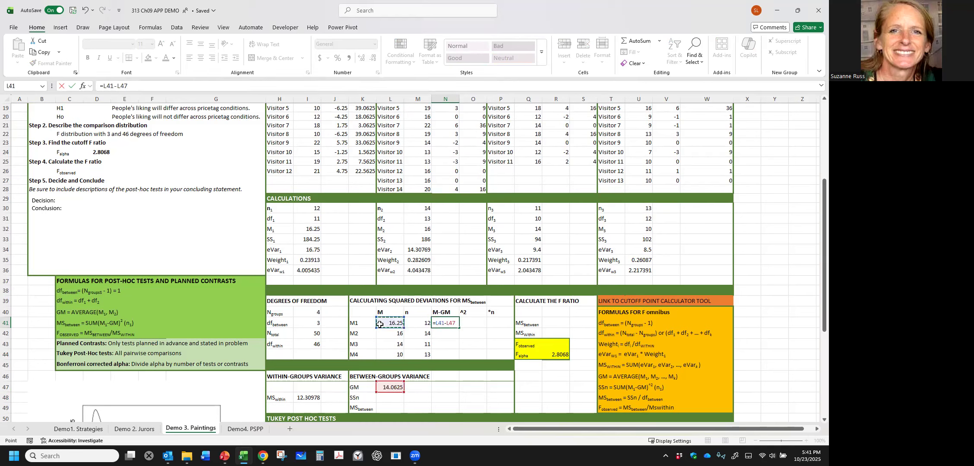
{"action": "left_click", "coordinate": [453, 323]}
{"action": "key", "text": "Return"}
- Fill the M−GM formula down to row 44 and verify the copied references
{"action": "left_click", "coordinate": [453, 323]}
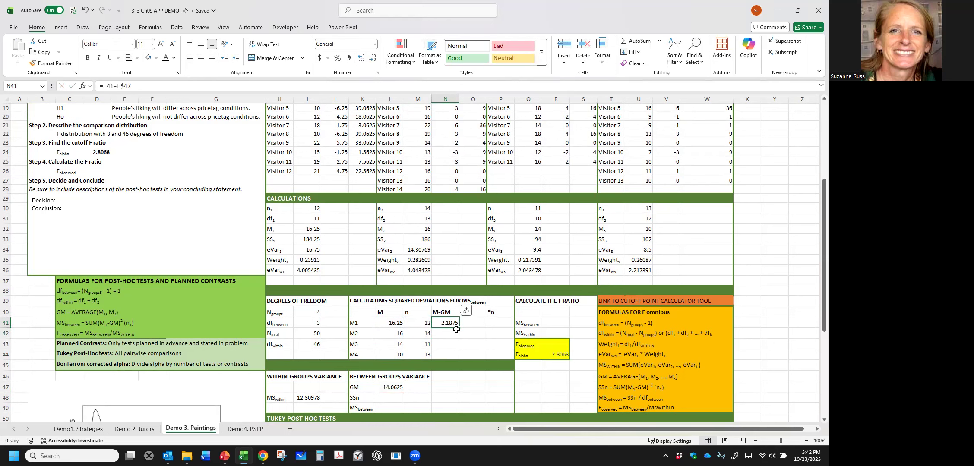
{"action": "left_click_drag", "start_coordinate": [459, 328], "coordinate": [458, 359]}
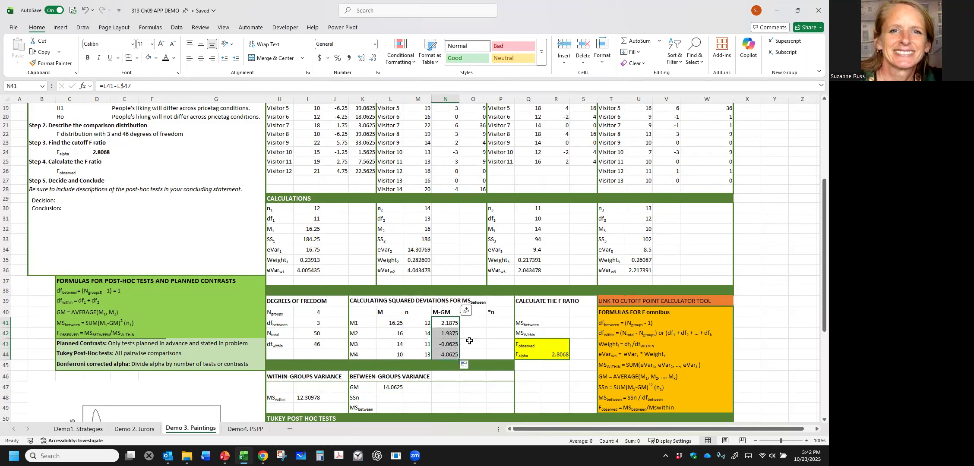
{"action": "left_click", "coordinate": [443, 344]}
{"action": "left_click", "coordinate": [156, 84]}
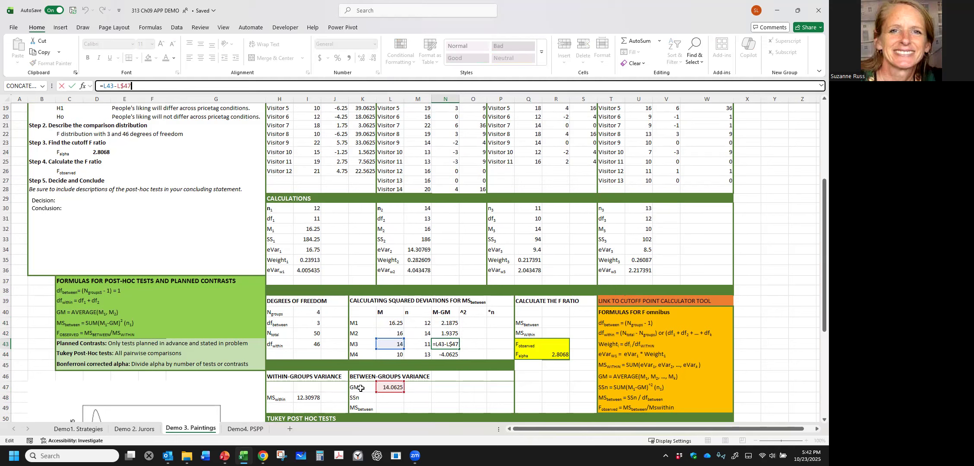
{"action": "key", "text": "Escape"}
- Square the first deviation (4.785156) and multiply it by n for 57.42188
{"action": "left_click", "coordinate": [478, 322]}
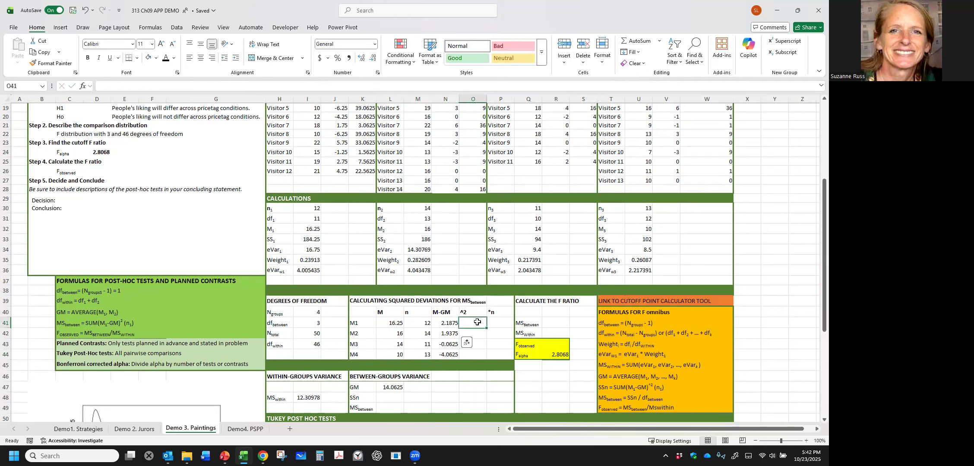
{"action": "type", "text": "="}
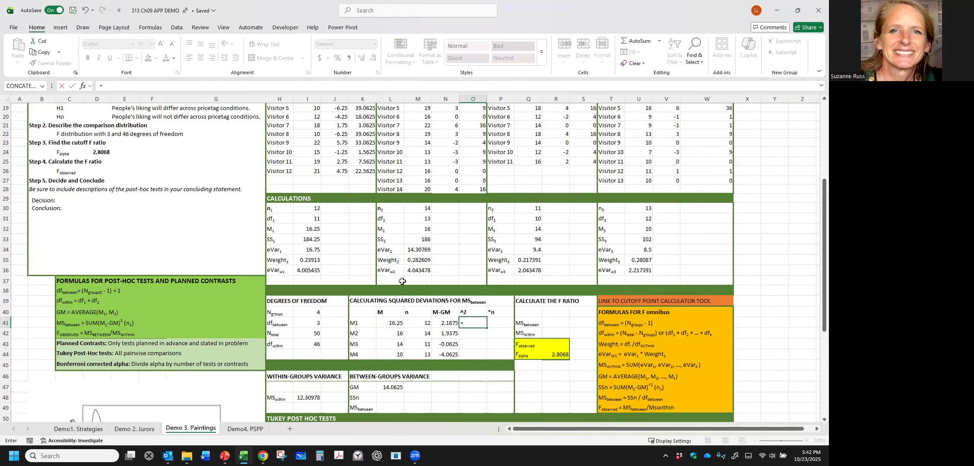
{"action": "left_click", "coordinate": [442, 326]}
{"action": "type", "text": "^2"}
{"action": "key", "text": "Return"}
{"action": "left_click", "coordinate": [504, 323]}
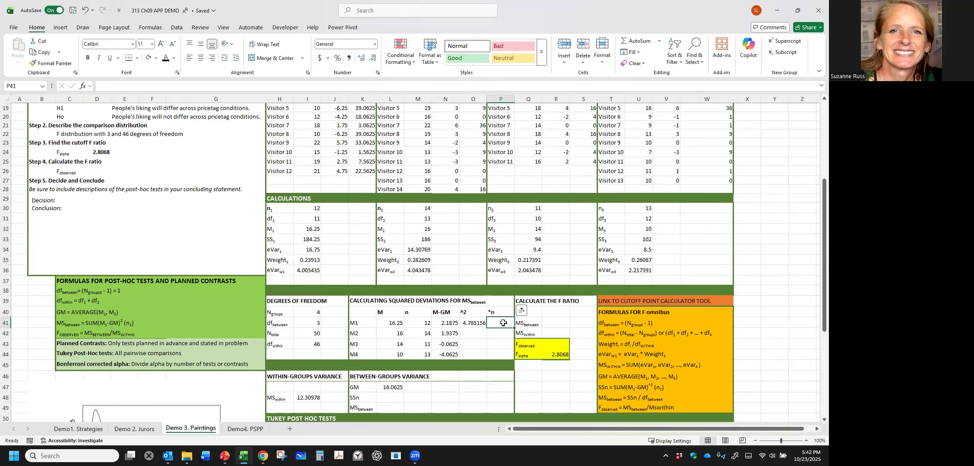
{"action": "type", "text": "="}
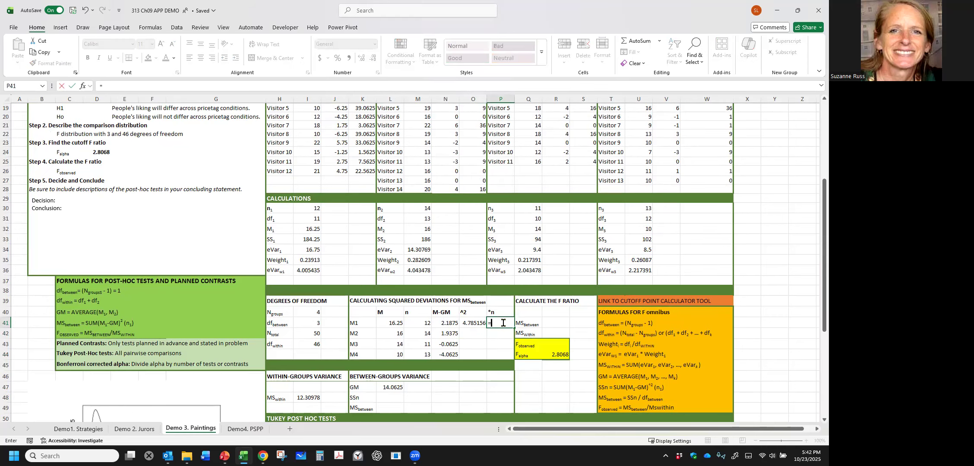
{"action": "left_click", "coordinate": [474, 323]}
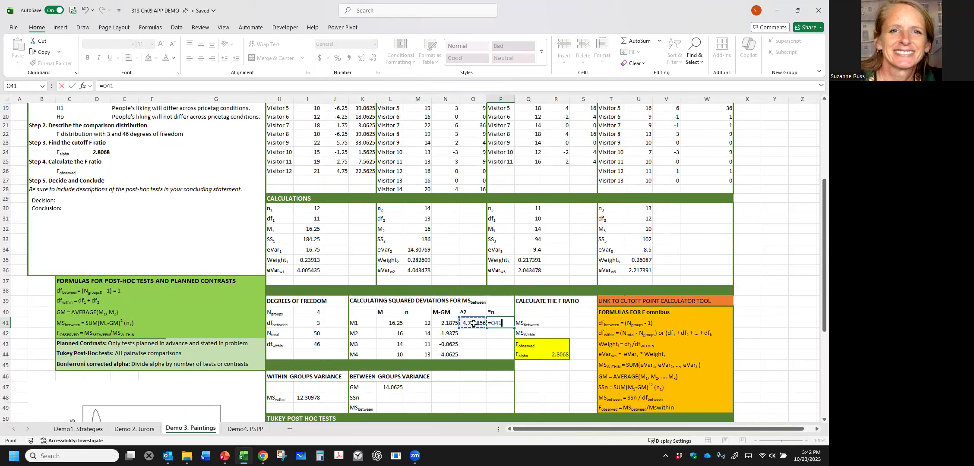
{"action": "type", "text": "*"}
{"action": "left_click", "coordinate": [416, 325]}
{"action": "key", "text": "Return"}
- Fill the squared and times-n formulas down to row 44 and verify the copies
{"action": "left_click_drag", "start_coordinate": [466, 324], "coordinate": [507, 354]}
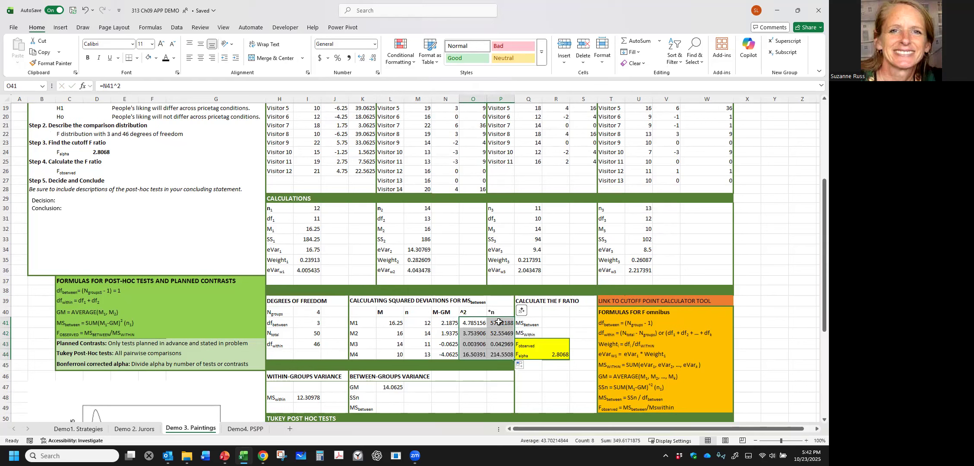
{"action": "left_click", "coordinate": [477, 347]}
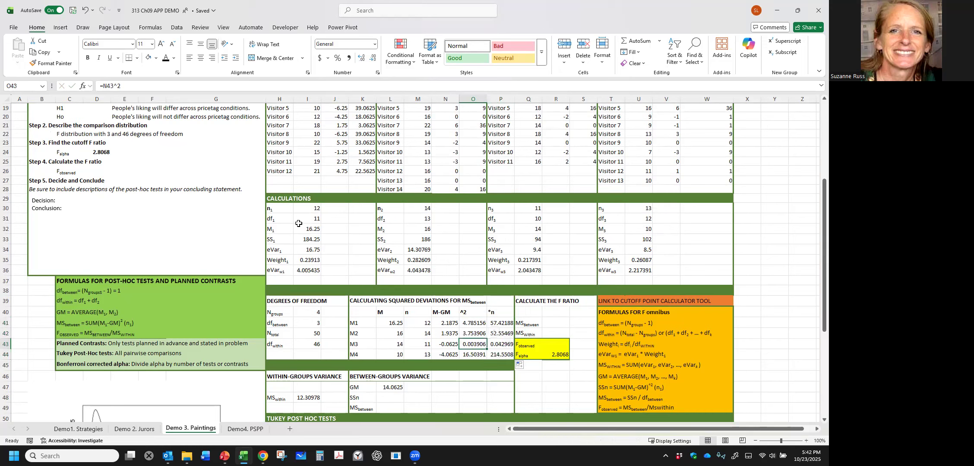
{"action": "left_click", "coordinate": [175, 87]}
{"action": "key", "text": "Return"}
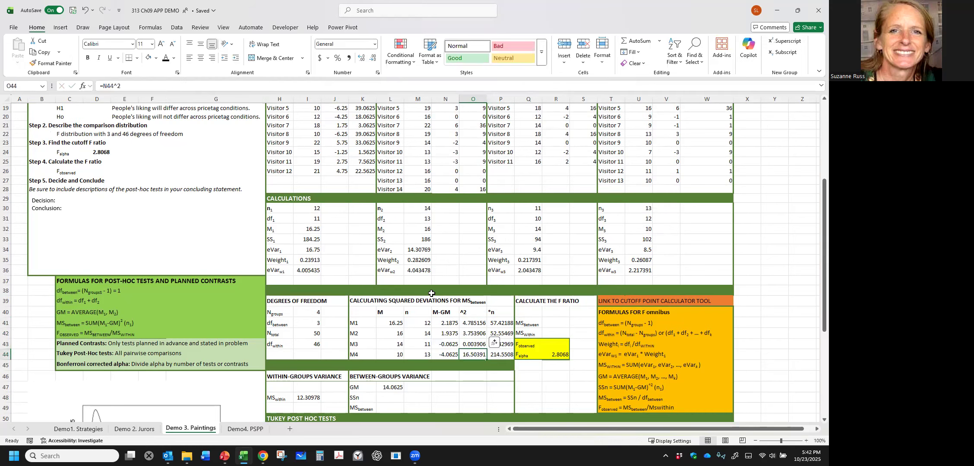
{"action": "left_click", "coordinate": [510, 335]}
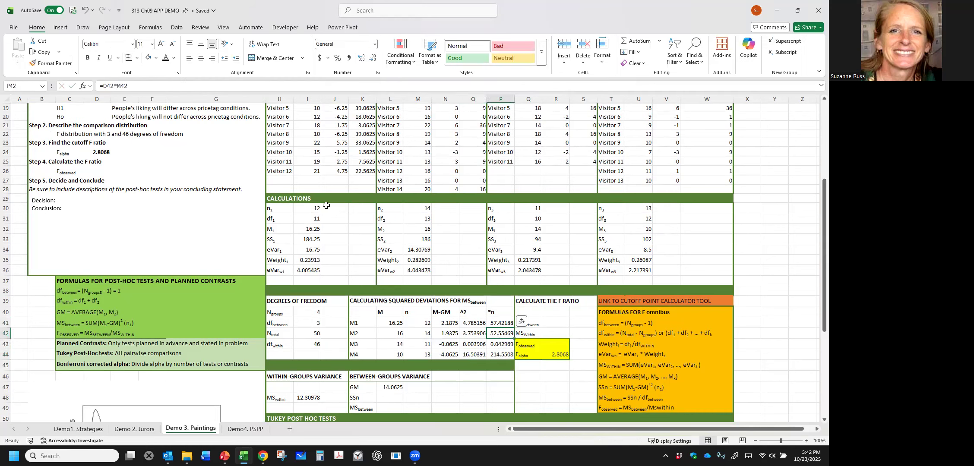
{"action": "left_click", "coordinate": [189, 87]}
{"action": "key", "text": "Return"}
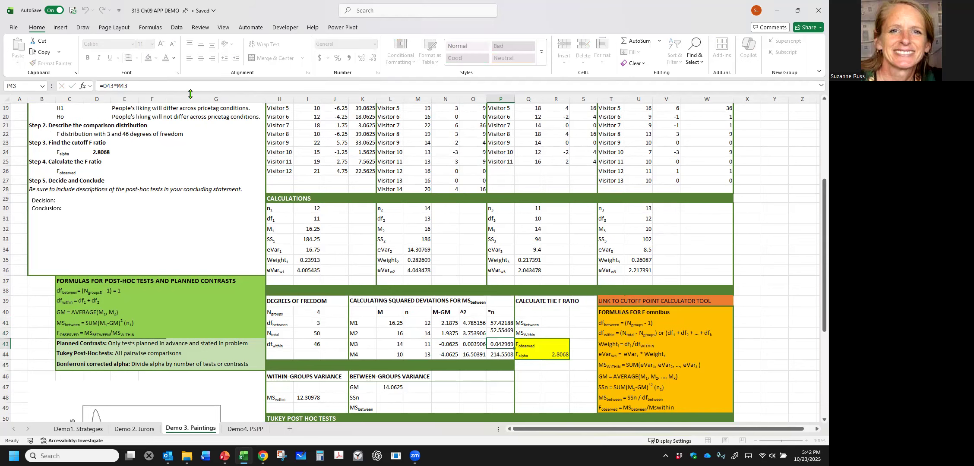
{"action": "left_click", "coordinate": [384, 398]}
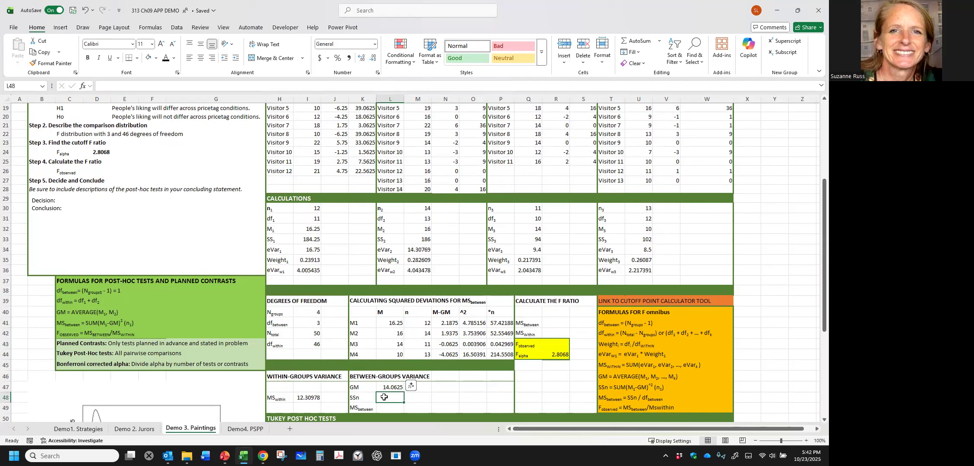
- Sum the times-n column with =SUM(P41:P44) for an SSn of 324.5703
{"action": "type", "text": "="}
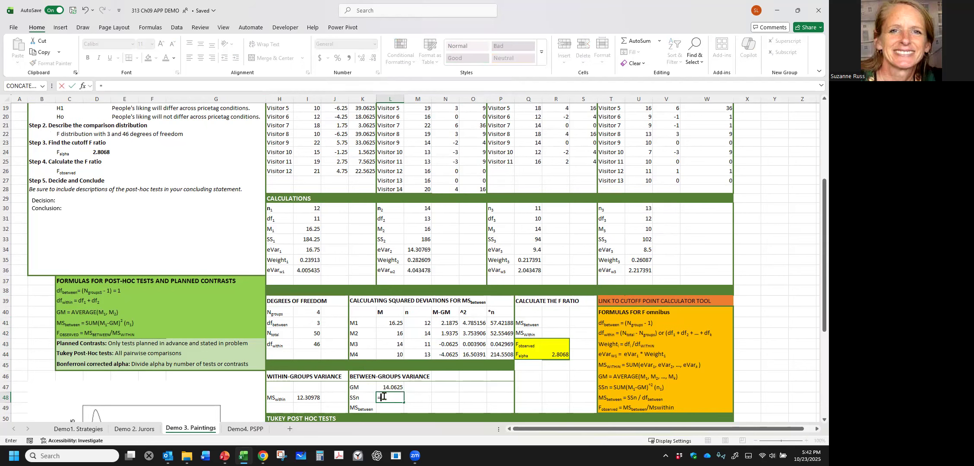
{"action": "type", "text": "SUM("}
{"action": "left_click_drag", "start_coordinate": [493, 324], "coordinate": [501, 355]}
{"action": "key", "text": "Return"}
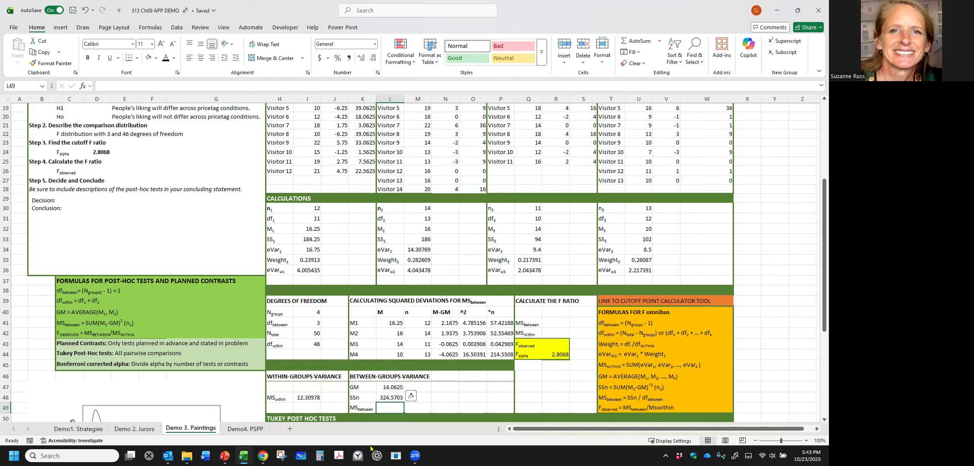
- Divide SSn by df between to get MSbetween of 108.1901
{"action": "type", "text": "="}
{"action": "left_click", "coordinate": [381, 397]}
{"action": "type", "text": "/"}
{"action": "left_click", "coordinate": [309, 324]}
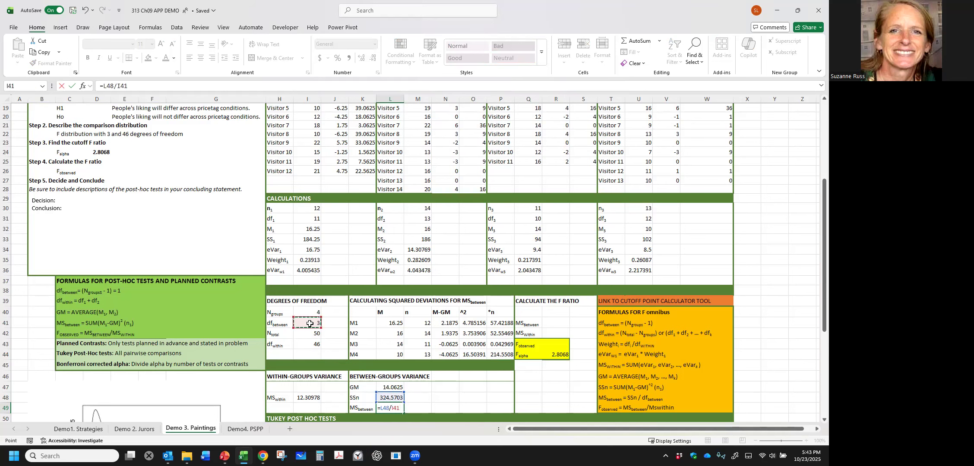
{"action": "key", "text": "Return"}
{"action": "left_click", "coordinate": [392, 401]}
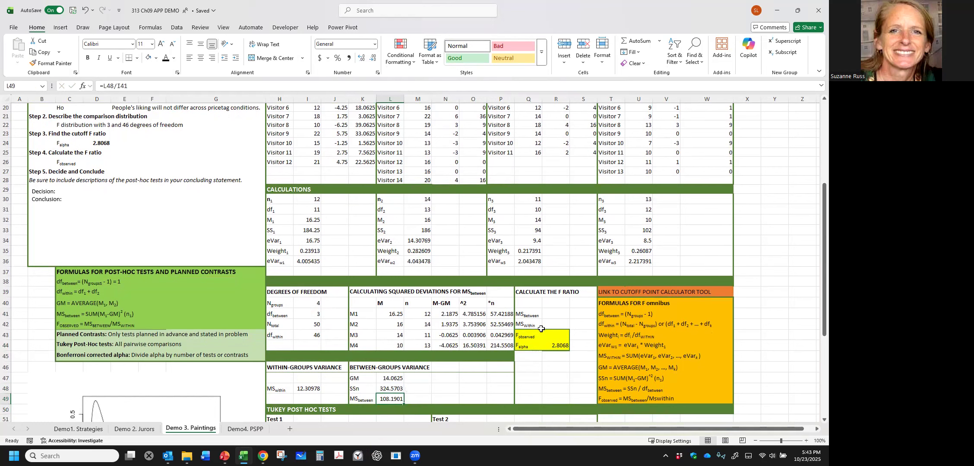
{"action": "left_click", "coordinate": [526, 314]}
- Compute F observed as MSbetween divided by MSwithin (12.30978), giving 8.788953
{"action": "left_click", "coordinate": [560, 338]}
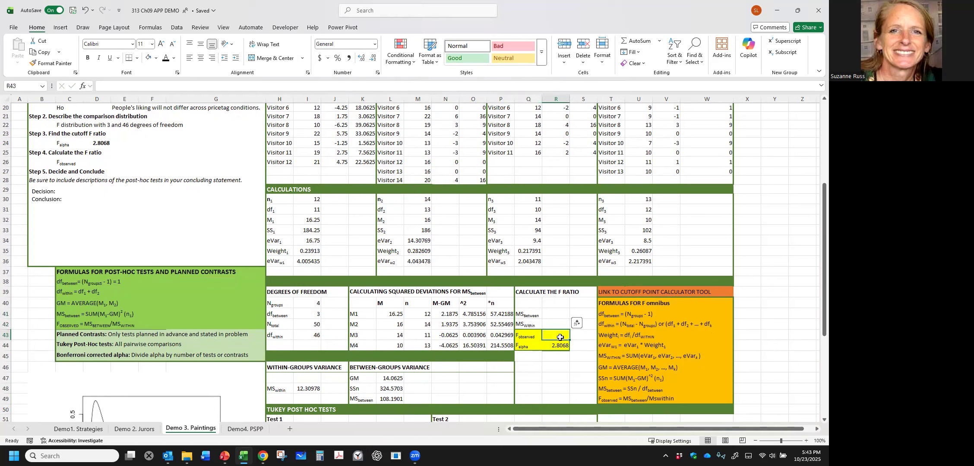
{"action": "type", "text": "="}
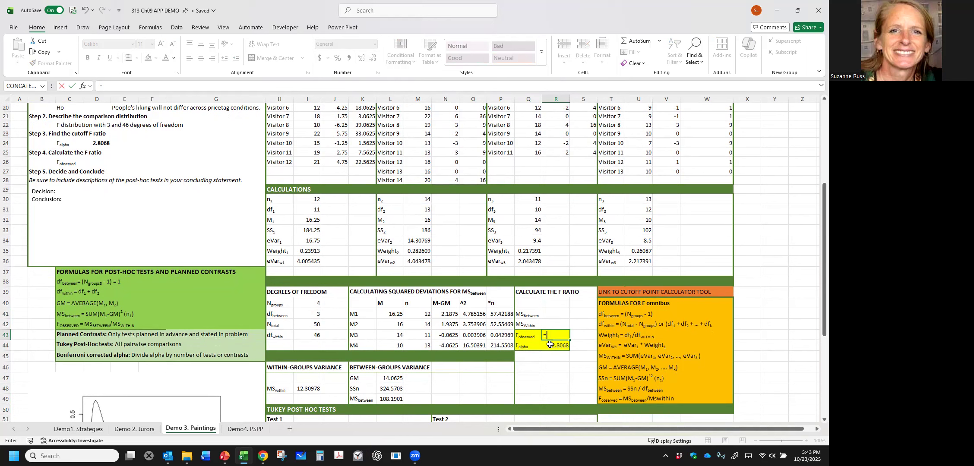
{"action": "left_click", "coordinate": [391, 400]}
{"action": "type", "text": "/"}
{"action": "left_click", "coordinate": [314, 390]}
{"action": "key", "text": "Return"}
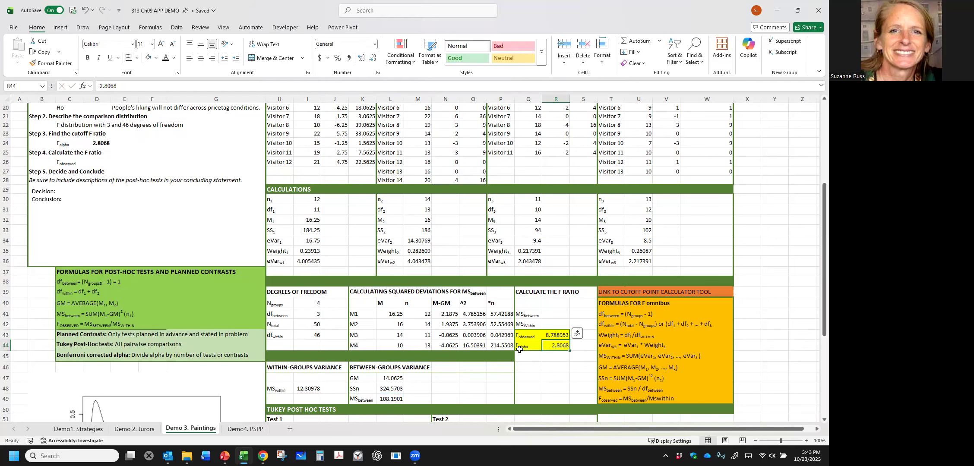
{"action": "left_click", "coordinate": [554, 336]}
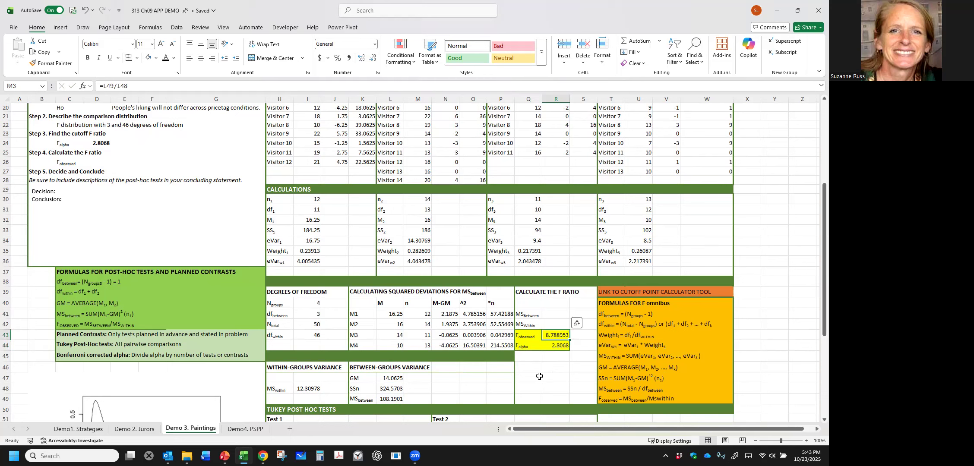
- Check the F alpha cutoff of 2.8068 and select the F-distribution chart below
{"action": "left_click", "coordinate": [556, 346]}
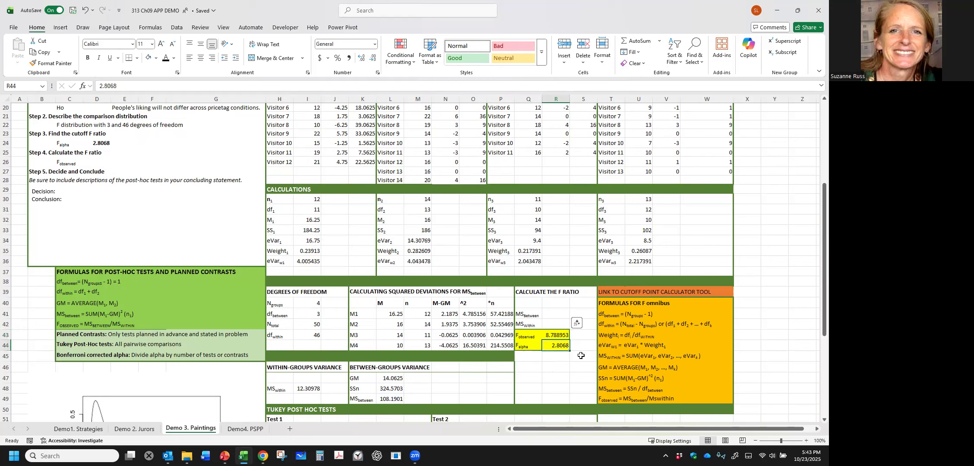
{"action": "scroll", "coordinate": [561, 368], "scroll_direction": "down", "scroll_amount": 4}
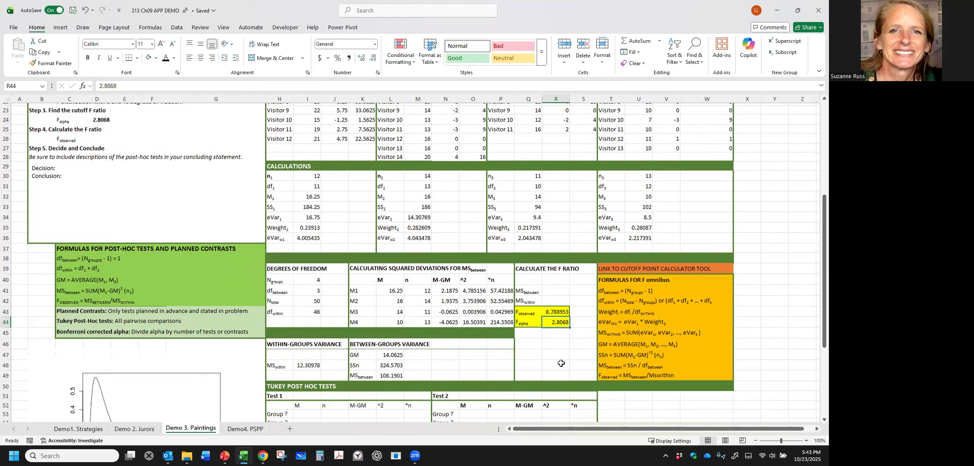
{"action": "left_click", "coordinate": [233, 291]}
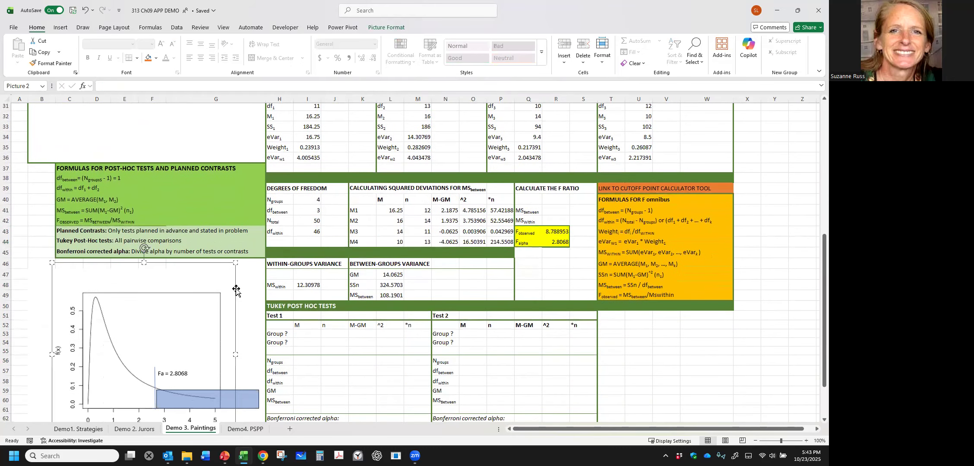
- Draw a vertical line on the F-distribution chart at the observed F of 8.788953
{"action": "left_click", "coordinate": [242, 285]}
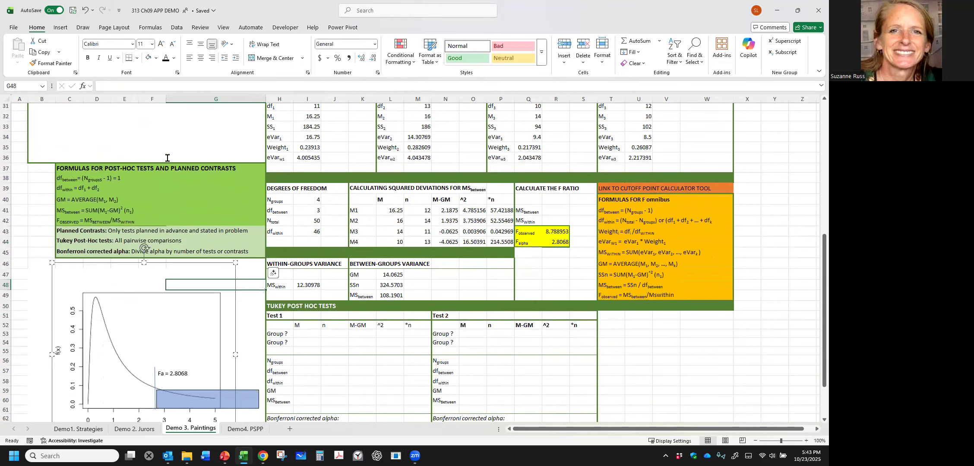
{"action": "left_click", "coordinate": [61, 27]}
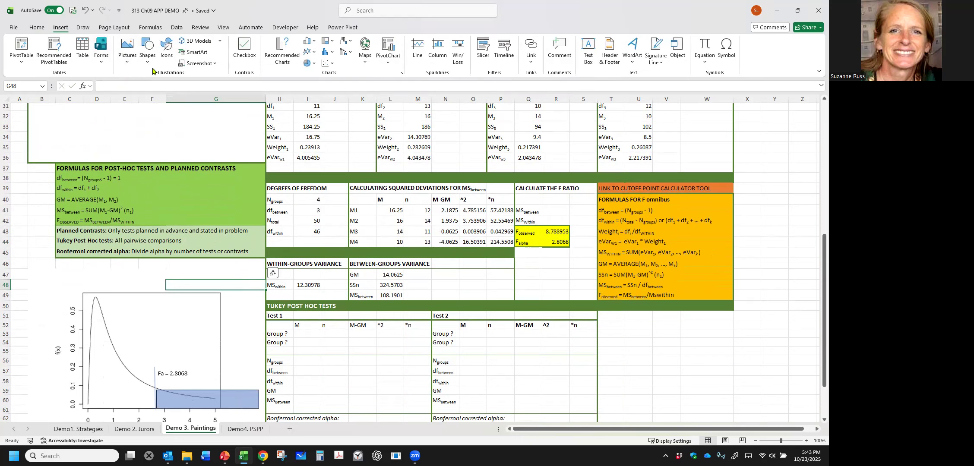
{"action": "left_click", "coordinate": [150, 60]}
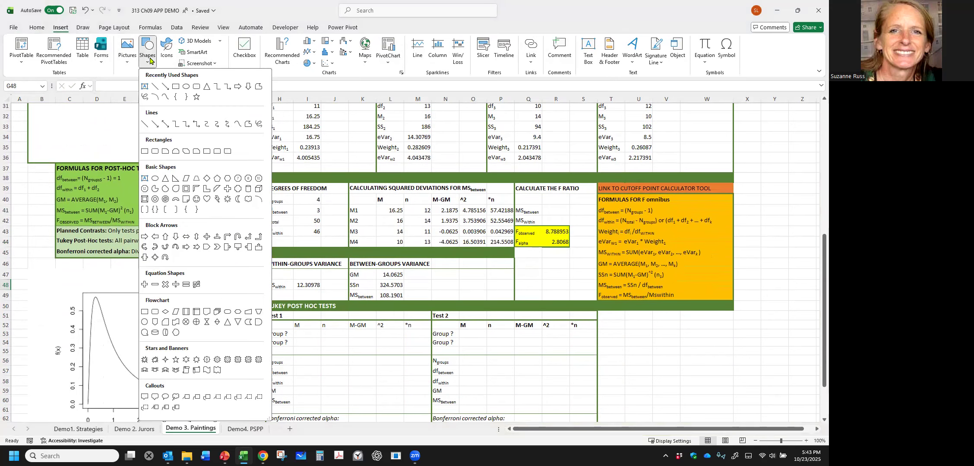
{"action": "left_click", "coordinate": [155, 84]}
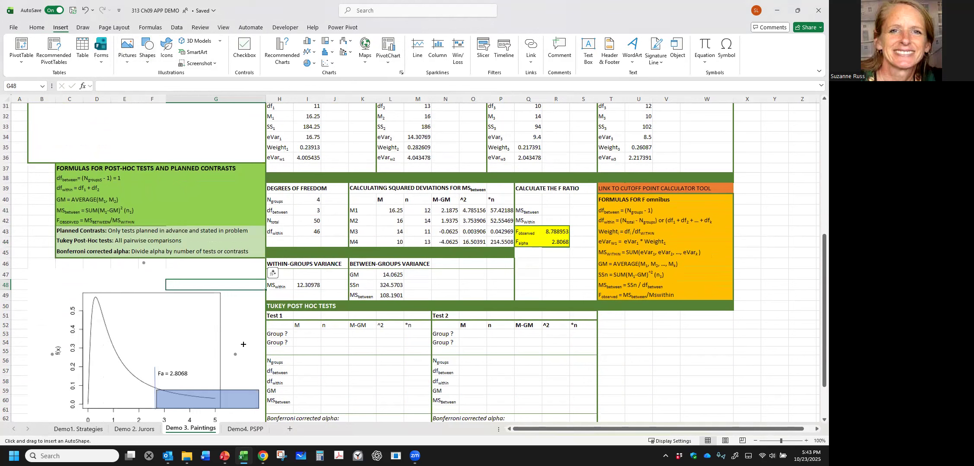
{"action": "left_click_drag", "start_coordinate": [254, 325], "coordinate": [253, 399]}
{"action": "left_click_drag", "start_coordinate": [255, 329], "coordinate": [254, 343]}
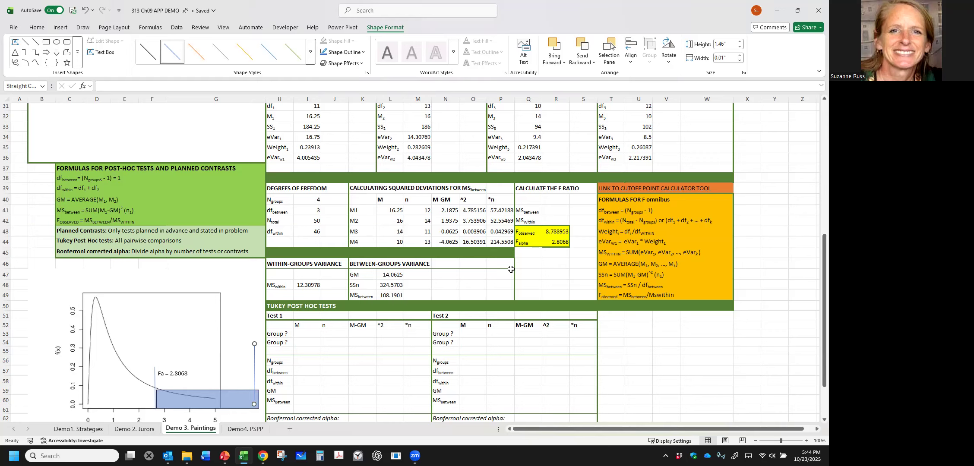
{"action": "scroll", "coordinate": [185, 265], "scroll_direction": "up", "scroll_amount": 9}
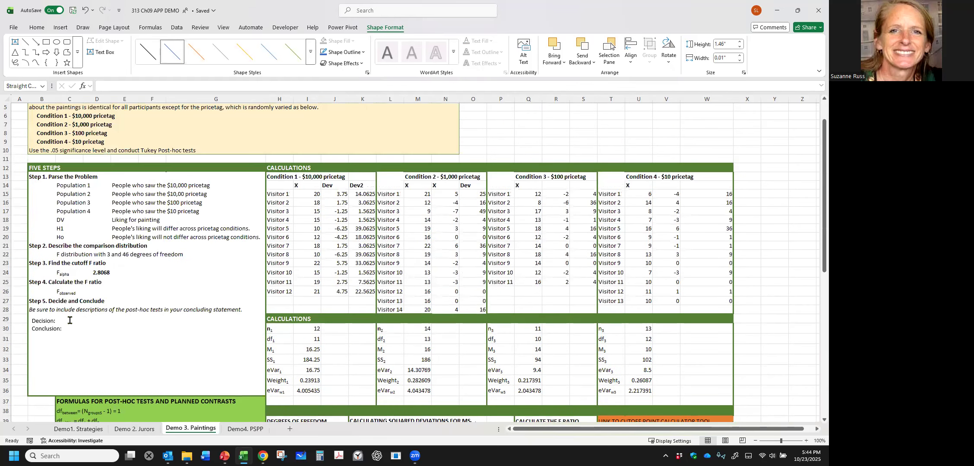
- Enter =R43 in D26 so Step 4 shows F observed of 8.788953
{"action": "left_click", "coordinate": [95, 294]}
{"action": "type", "text": "="}
{"action": "scroll", "coordinate": [625, 295], "scroll_direction": "down", "scroll_amount": 9}
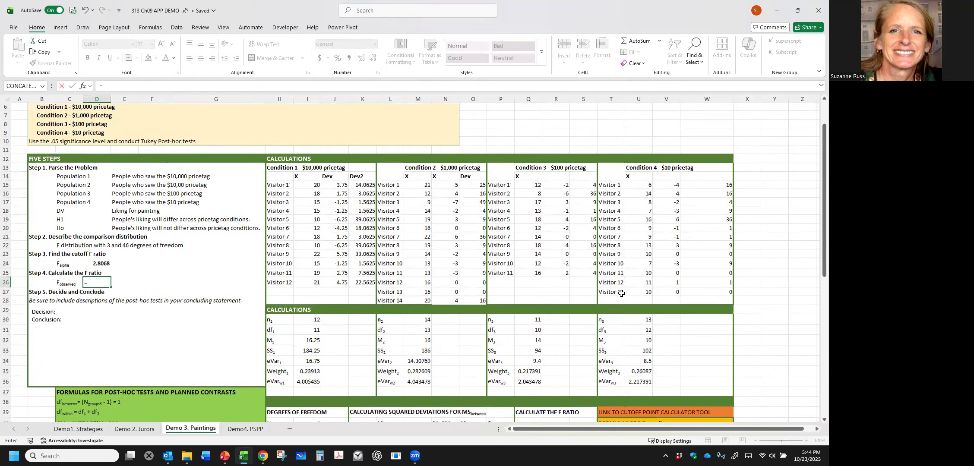
{"action": "left_click", "coordinate": [557, 232]}
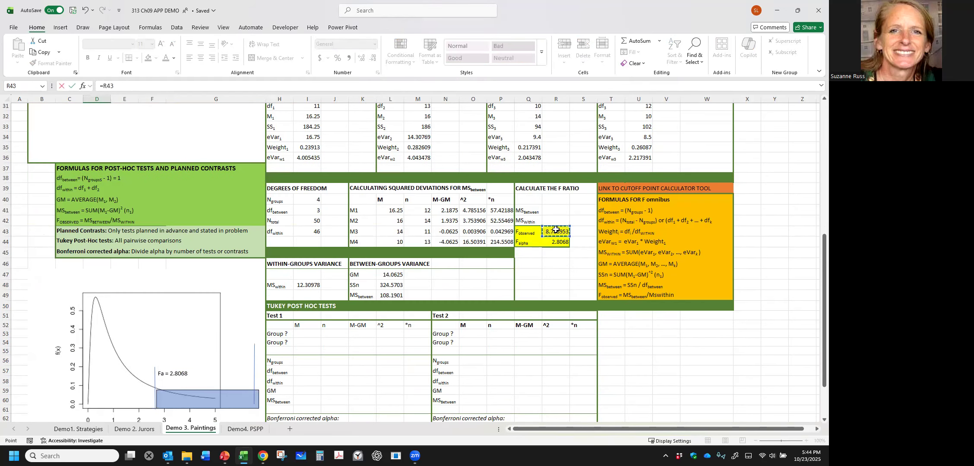
{"action": "key", "text": "Return"}
{"action": "scroll", "coordinate": [104, 247], "scroll_direction": "up", "scroll_amount": 2}
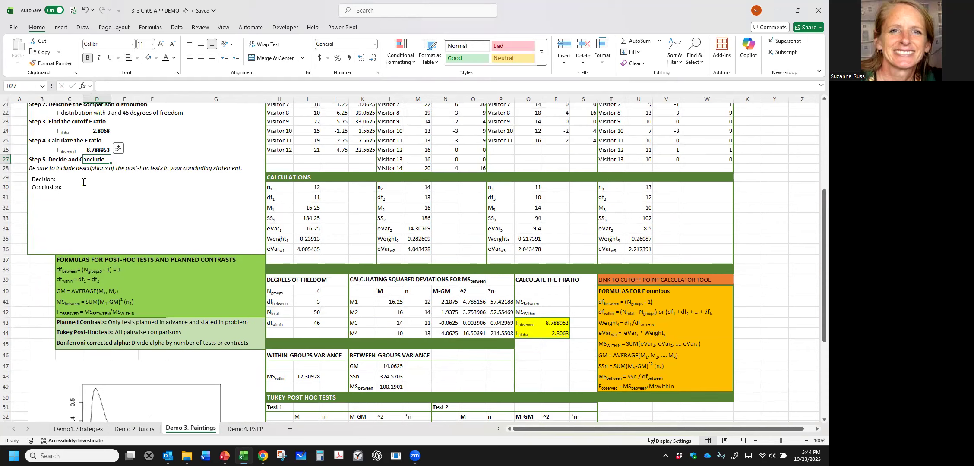
- Apply strikethrough to the Ho statement row through the font formatting options
{"action": "left_click", "coordinate": [84, 180]}
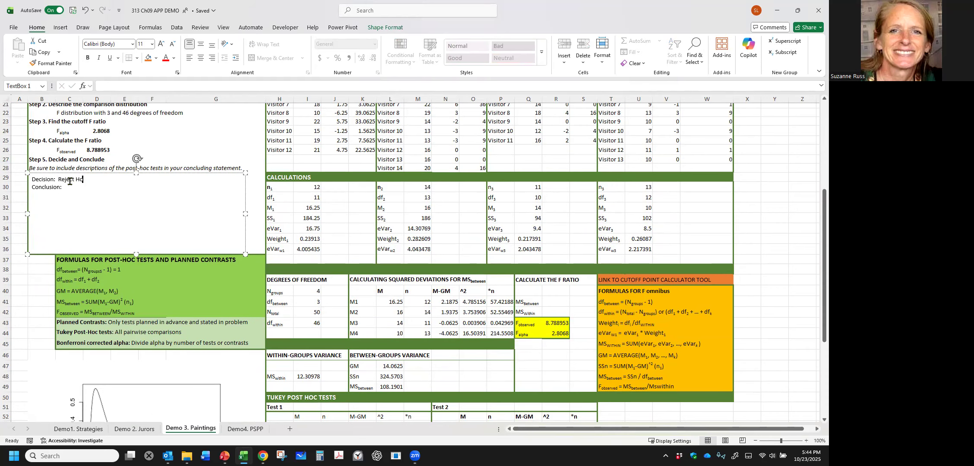
{"action": "scroll", "coordinate": [70, 181], "scroll_direction": "up", "scroll_amount": 4}
{"action": "left_click_drag", "start_coordinate": [69, 200], "coordinate": [249, 199]}
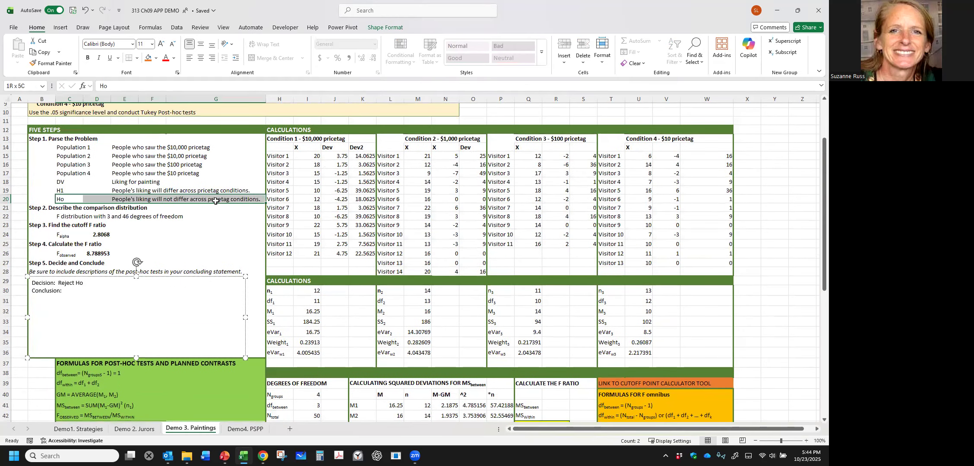
{"action": "left_click", "coordinate": [55, 63]}
{"action": "left_click", "coordinate": [55, 63]}
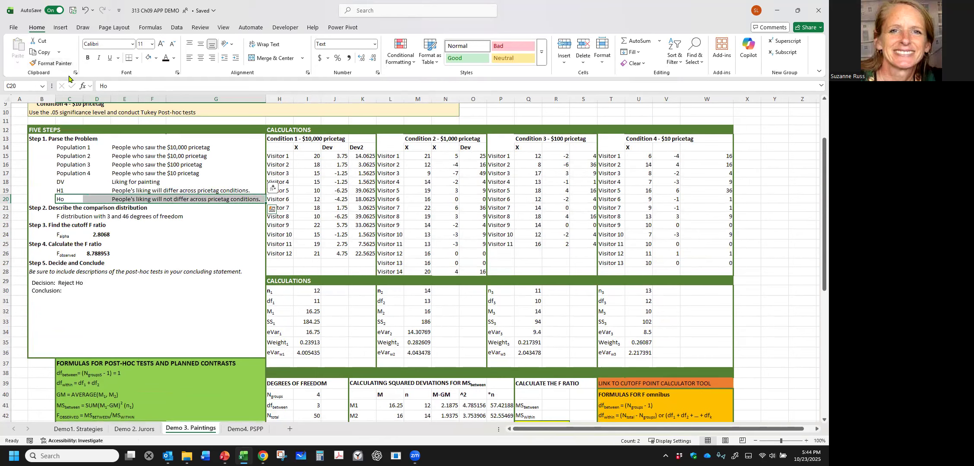
{"action": "left_click", "coordinate": [177, 73]}
{"action": "left_click", "coordinate": [327, 228]}
{"action": "left_click", "coordinate": [461, 318]}
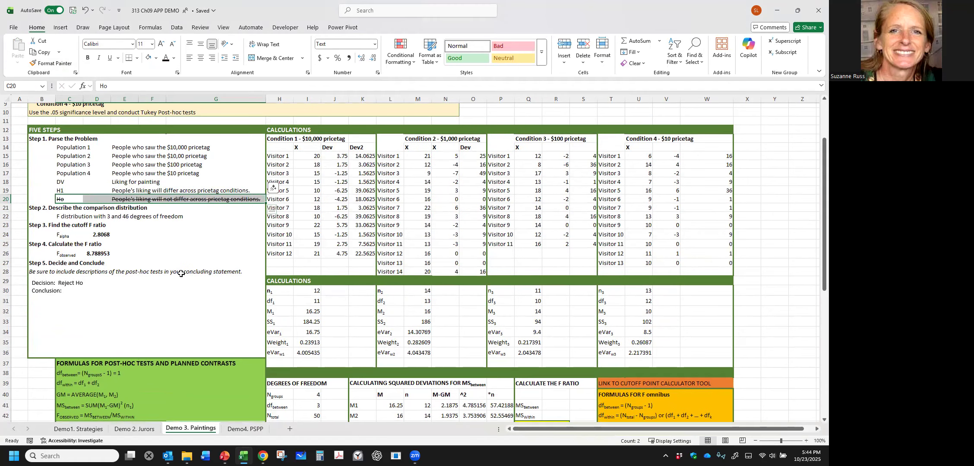
{"action": "scroll", "coordinate": [150, 280], "scroll_direction": "down", "scroll_amount": 1}
{"action": "scroll", "coordinate": [115, 186], "scroll_direction": "up", "scroll_amount": 1}
- Copy the H1 statement from E19 into the Conclusion line
{"action": "left_click", "coordinate": [122, 190]}
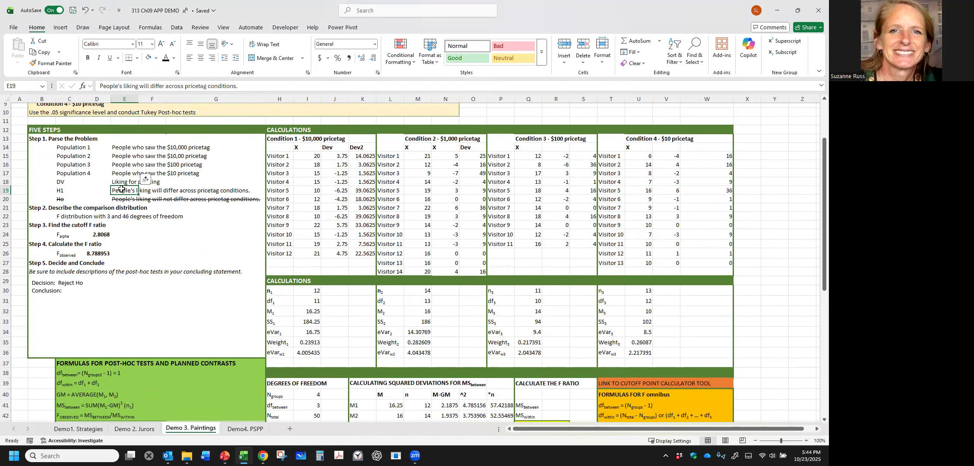
{"action": "key", "text": "ctrl+c"}
{"action": "scroll", "coordinate": [116, 259], "scroll_direction": "down", "scroll_amount": 2}
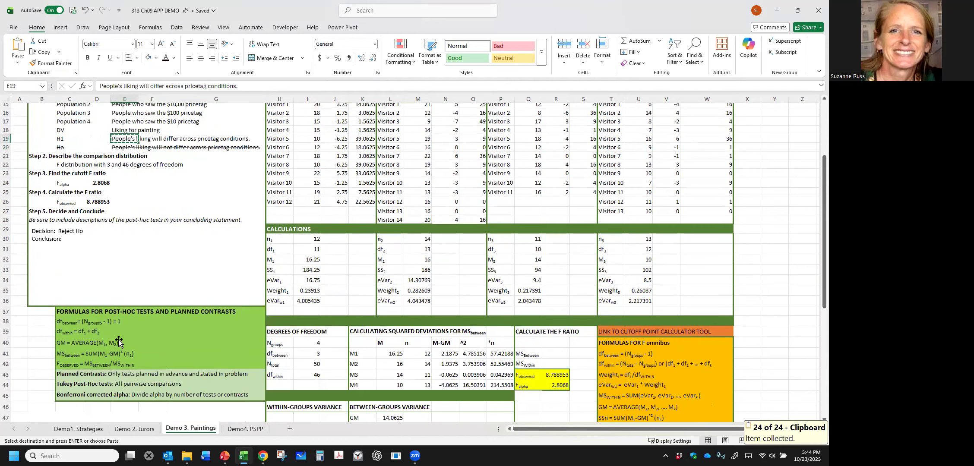
{"action": "scroll", "coordinate": [117, 332], "scroll_direction": "down", "scroll_amount": 4}
{"action": "scroll", "coordinate": [81, 209], "scroll_direction": "up", "scroll_amount": 3}
{"action": "left_click", "coordinate": [77, 213]}
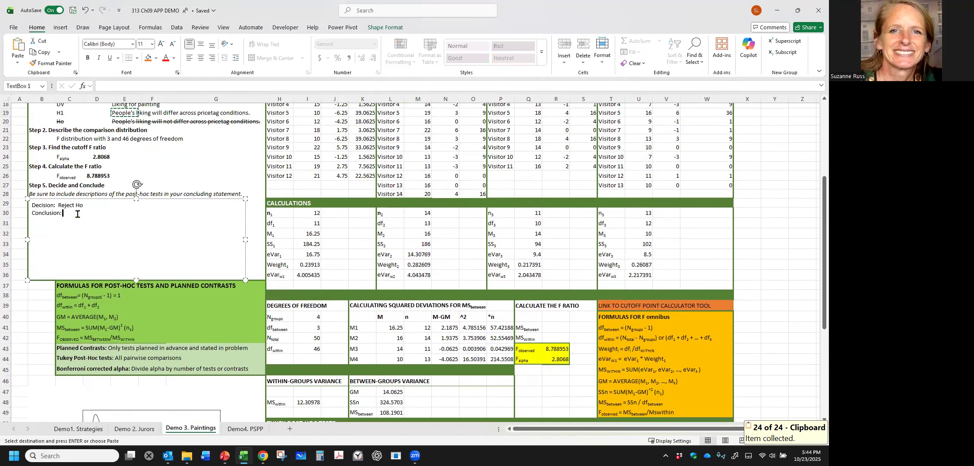
{"action": "key", "text": "ctrl+v"}
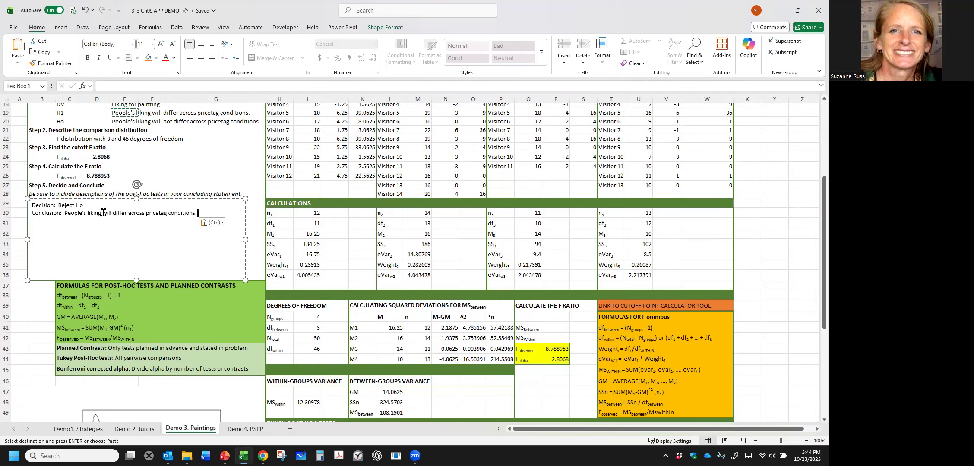
- Reword the conclusion to say liking 'for a painting' 'differed significantly'
{"action": "left_click", "coordinate": [102, 213]}
{"action": "type", "text": "for a pair"}
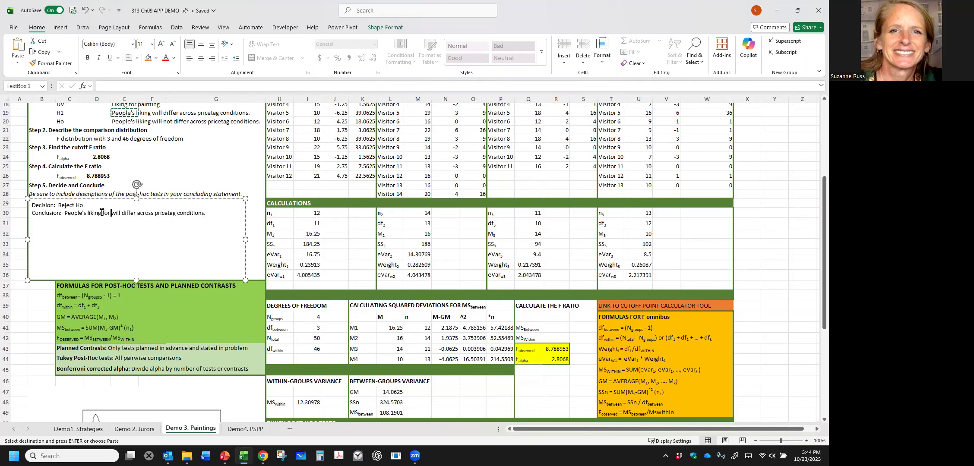
{"action": "key", "text": "BackSpace"}
{"action": "type", "text": "nting"}
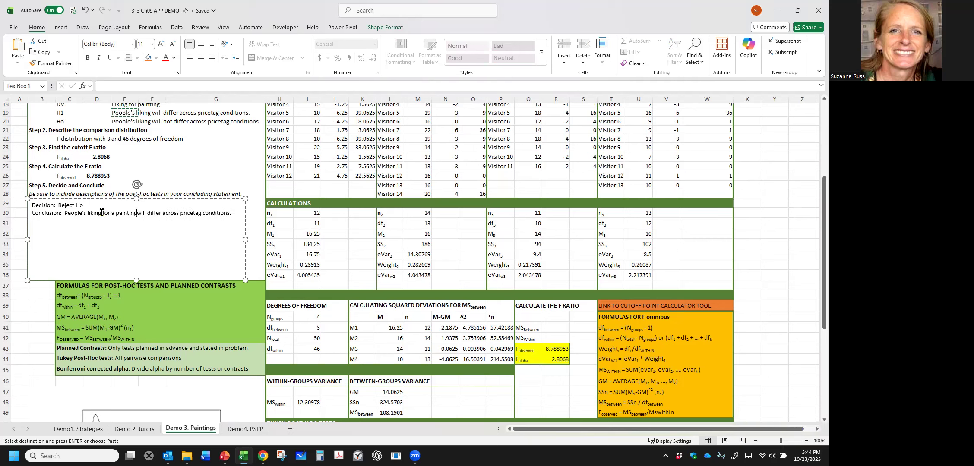
{"action": "key", "text": "Delete"}
{"action": "key", "text": "Delete"}
{"action": "key", "text": "Delete"}
{"action": "key", "text": "Delete"}
{"action": "key", "text": "Delete"}
{"action": "key", "text": "Delete"}
{"action": "key", "text": "Delete"}
{"action": "key", "text": "Delete"}
{"action": "key", "text": "Delete"}
{"action": "key", "text": "Delete"}
{"action": "key", "text": "Delete"}
{"action": "key", "text": "Delete"}
{"action": "key", "text": "Delete"}
{"action": "type", "text": "differed significantly"}
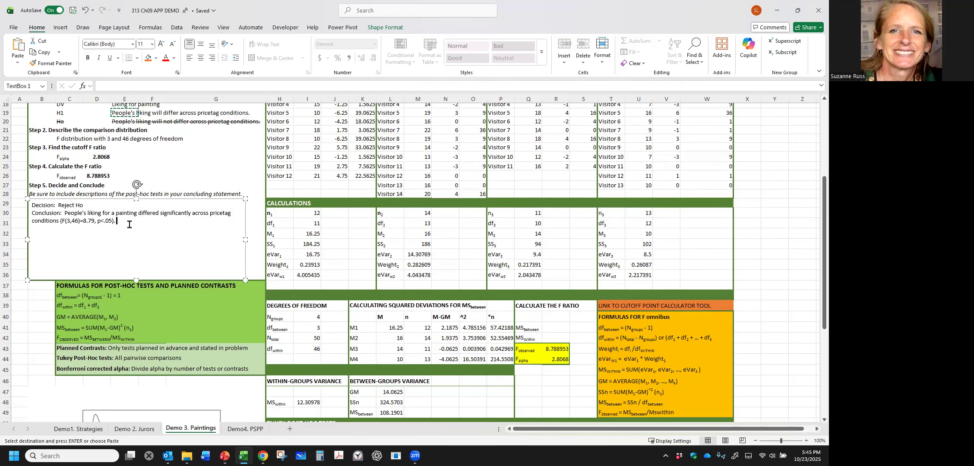
- Scroll back up to the Demo 3 Paintings problem description at the top of the sheet
{"action": "scroll", "coordinate": [126, 222], "scroll_direction": "up", "scroll_amount": 5}
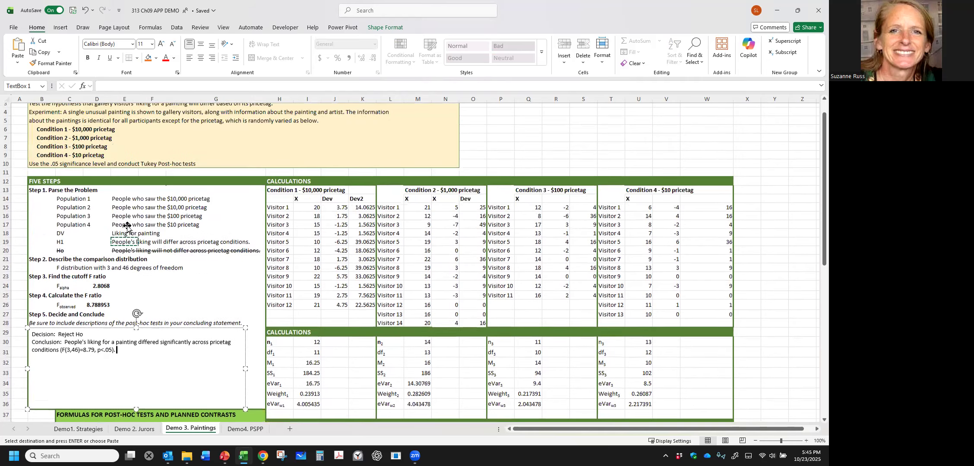
{"action": "scroll", "coordinate": [110, 219], "scroll_direction": "up", "scroll_amount": 1}
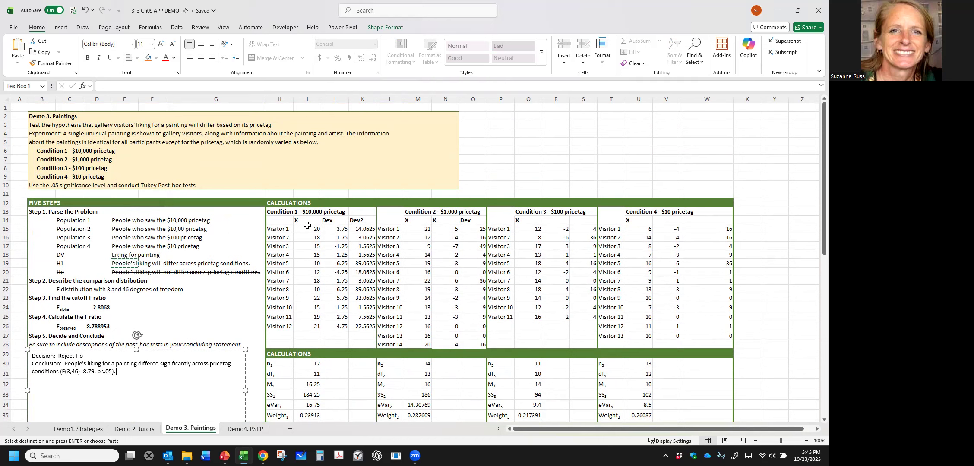
- Finish the conclusion text box and review the problem's .05 significance instruction
{"action": "left_click", "coordinate": [278, 230]}
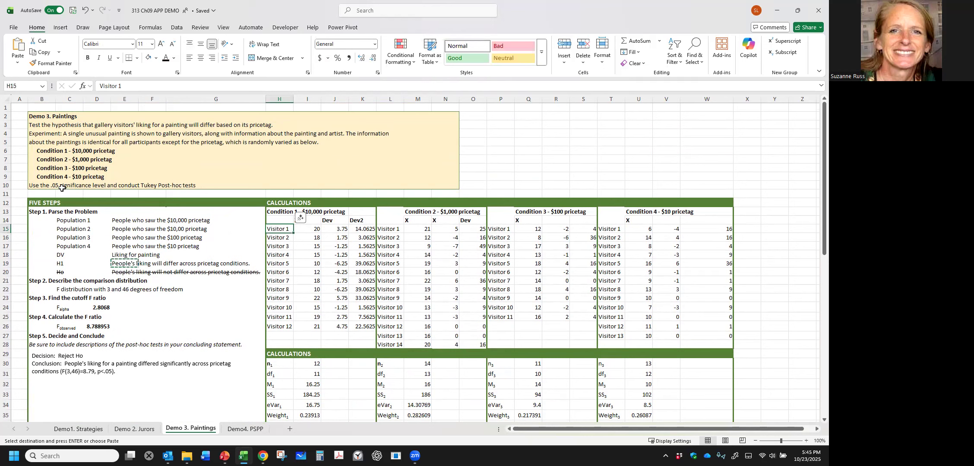
{"action": "left_click", "coordinate": [35, 184]}
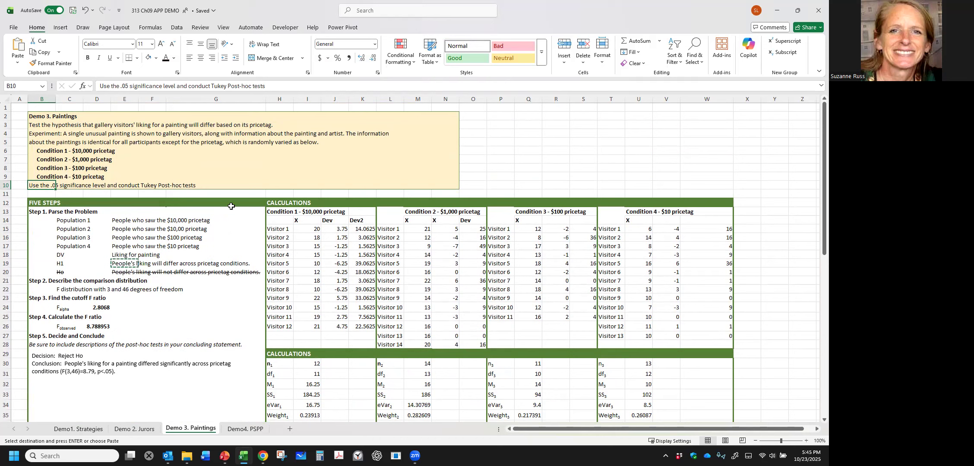
{"action": "left_click", "coordinate": [256, 161]}
- Enter the labels 1 vs 2, 1 vs 3 and 1 vs 4 down H7:H9
{"action": "left_click", "coordinate": [289, 161]}
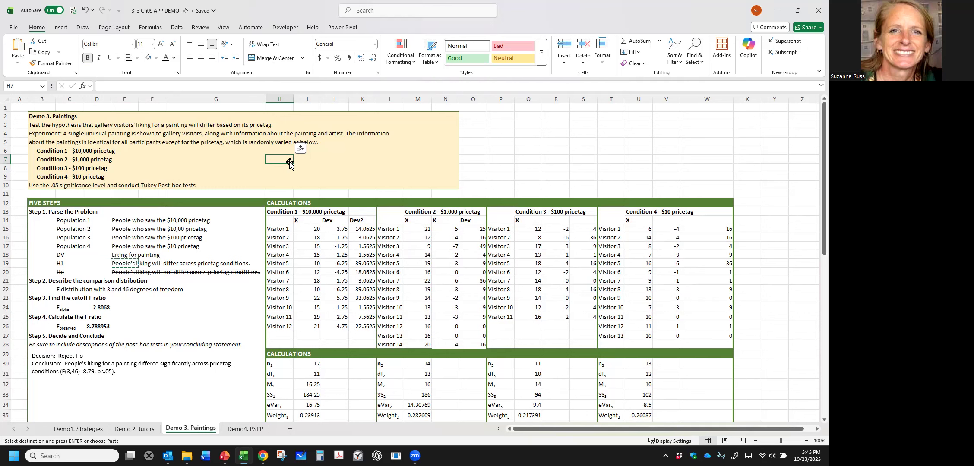
{"action": "type", "text": "a"}
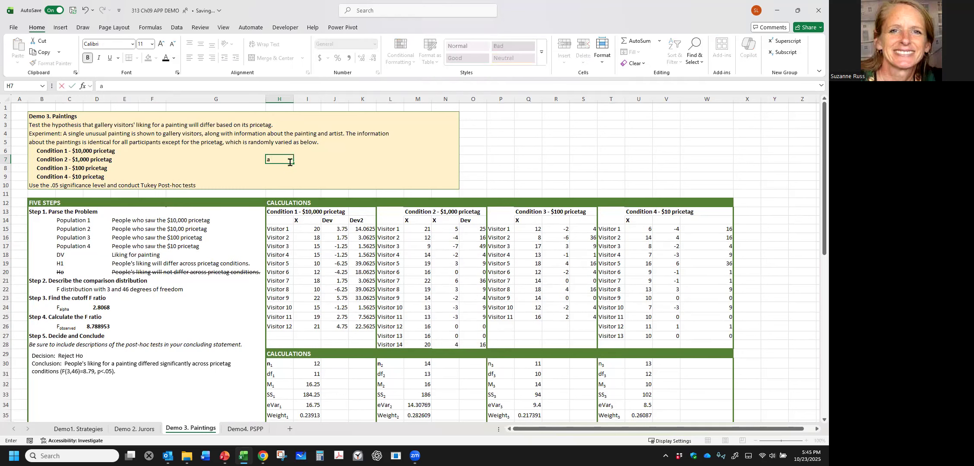
{"action": "type", "text": "1 vs 2"}
{"action": "key", "text": "Return"}
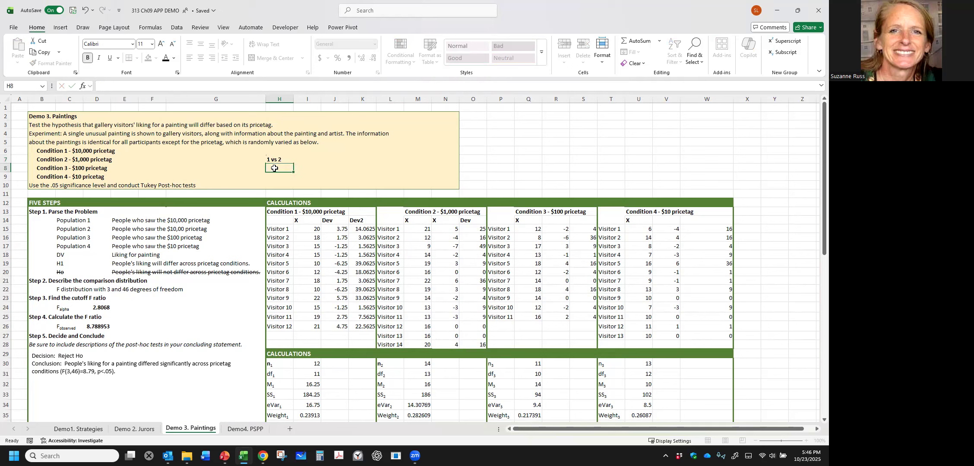
{"action": "type", "text": "1 vs 3"}
{"action": "key", "text": "Return"}
{"action": "type", "text": "1"}
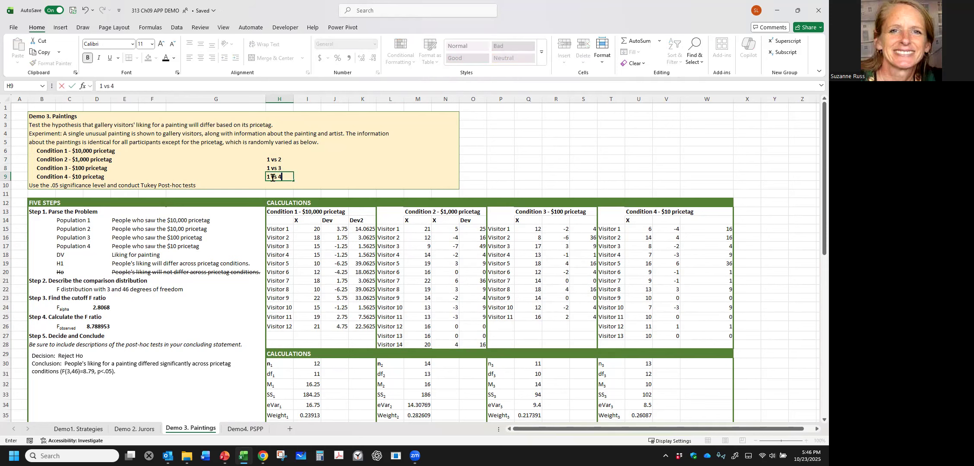
- Add 2 vs 3 and 2 vs 4 in I7:I8 and 3 vs 4 in J7, then select H7:J9
{"action": "left_click", "coordinate": [305, 161]}
{"action": "type", "text": "2"}
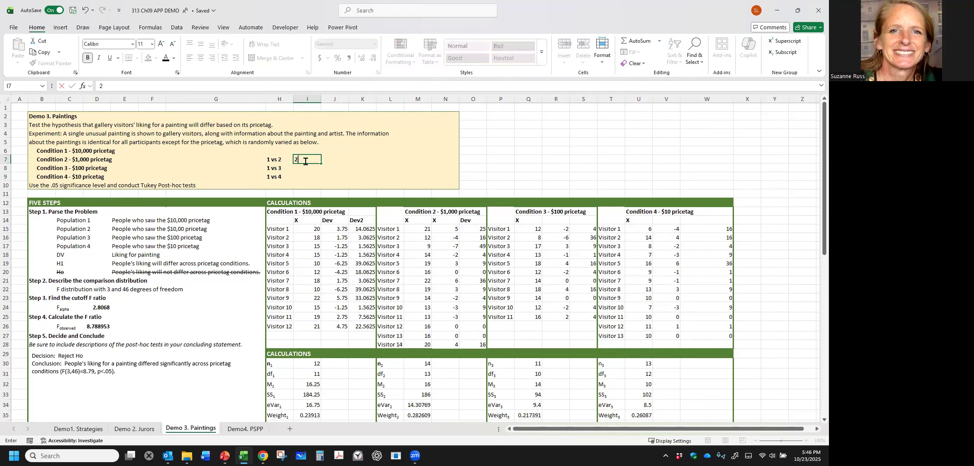
{"action": "type", "text": " vs 3"}
{"action": "left_click", "coordinate": [309, 167]}
{"action": "type", "text": "2 vs 3"}
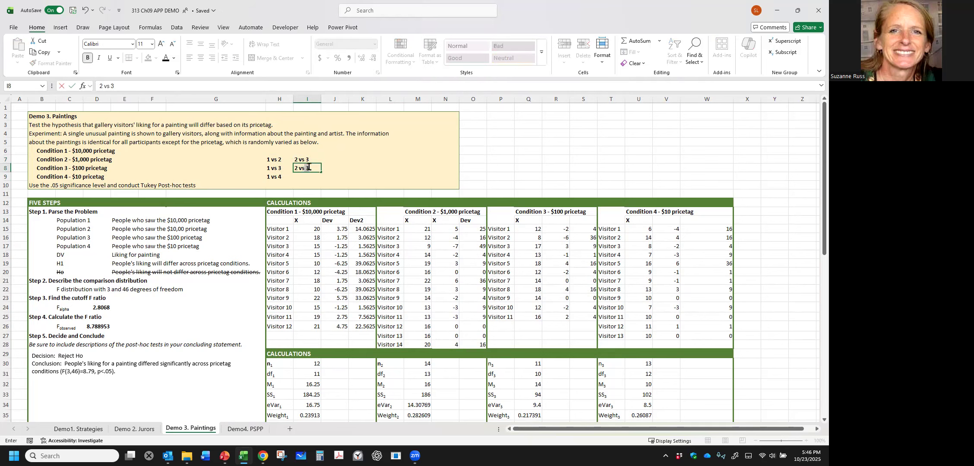
{"action": "left_click", "coordinate": [334, 160]}
{"action": "type", "text": "3 v"}
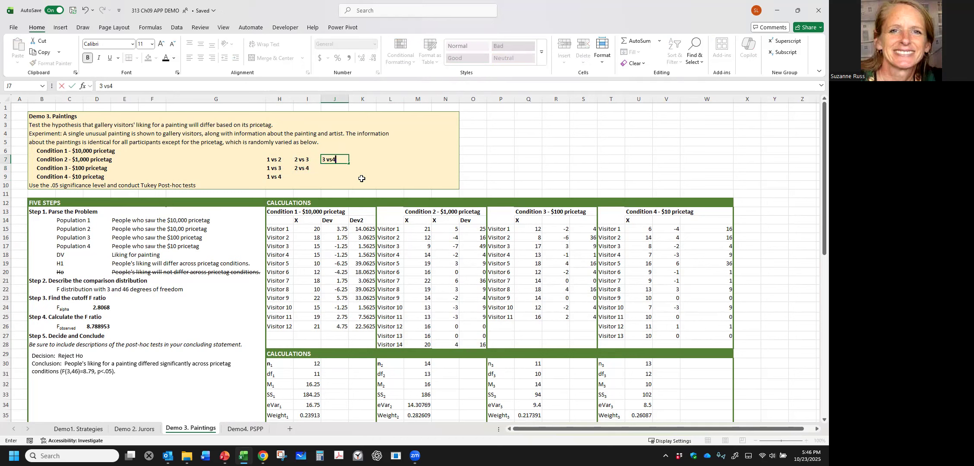
{"action": "type", "text": "s 4"}
{"action": "left_click", "coordinate": [375, 169]}
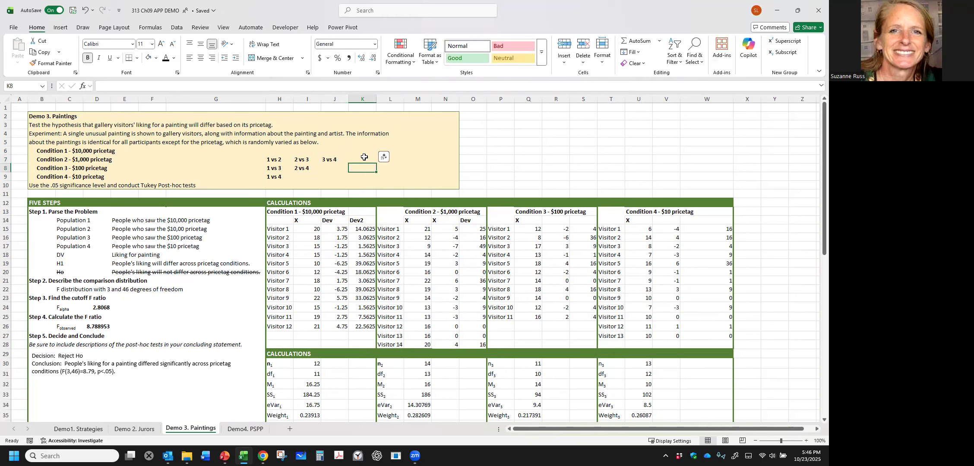
{"action": "left_click_drag", "start_coordinate": [267, 160], "coordinate": [324, 174]}
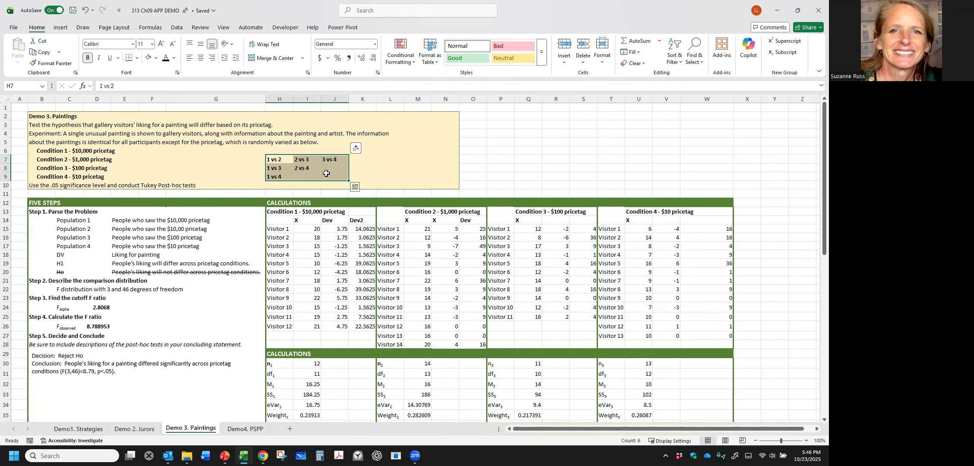
- Enter '6 tests' in K62 and the corrected alpha =.05/6 (0.008333), then start editing H53's group label
{"action": "scroll", "coordinate": [326, 173], "scroll_direction": "down", "scroll_amount": 10}
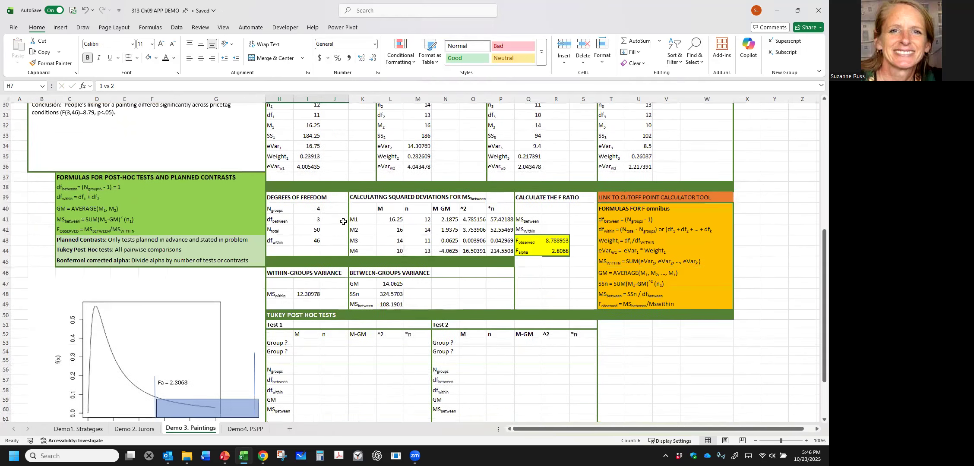
{"action": "scroll", "coordinate": [343, 221], "scroll_direction": "down", "scroll_amount": 3}
{"action": "left_click", "coordinate": [277, 351]}
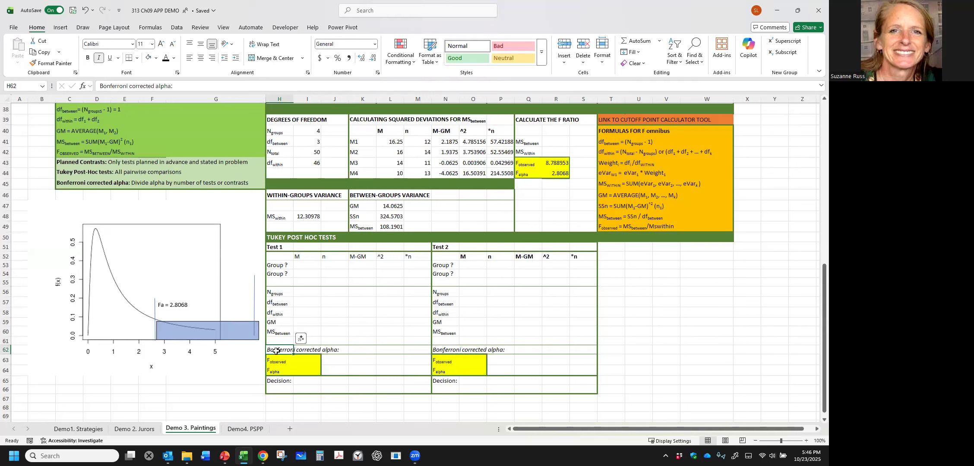
{"action": "left_click", "coordinate": [359, 351]}
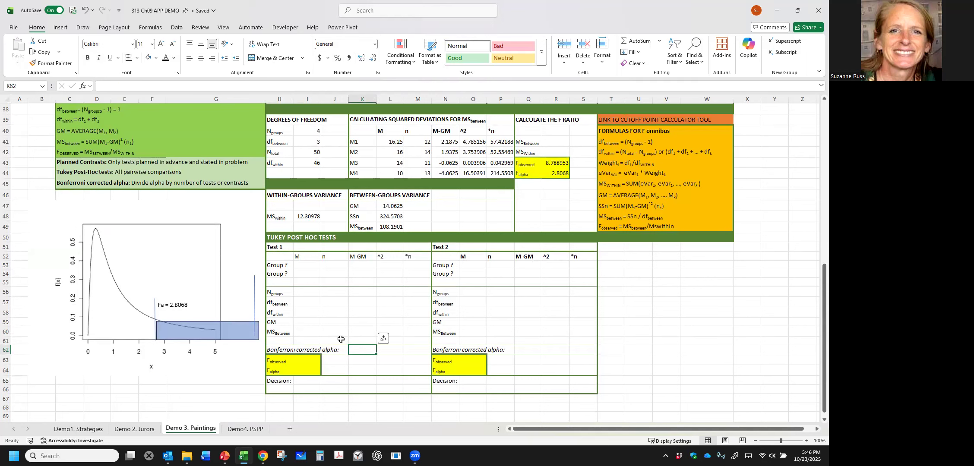
{"action": "type", "text": "6"}
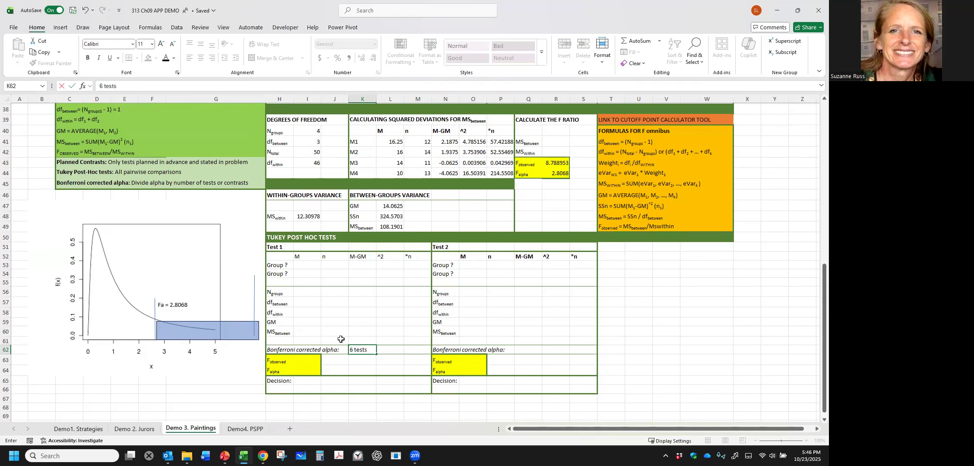
{"action": "type", "text": " tests"}
{"action": "key", "text": "Tab"}
{"action": "type", "text": "."}
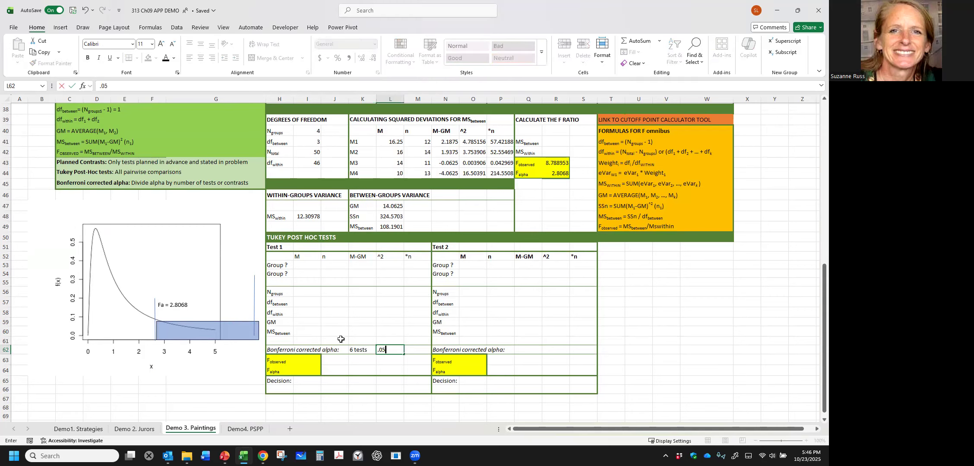
{"action": "type", "text": "="}
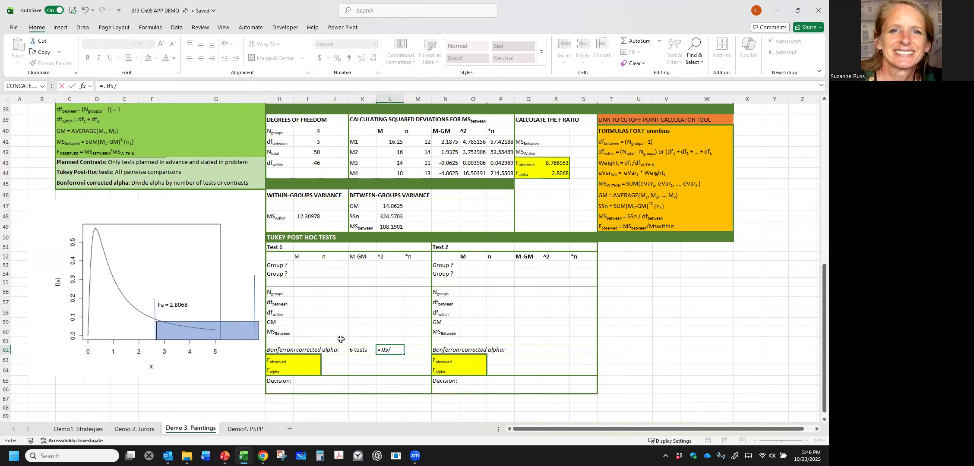
{"action": "type", "text": ".05/6"}
{"action": "key", "text": "Return"}
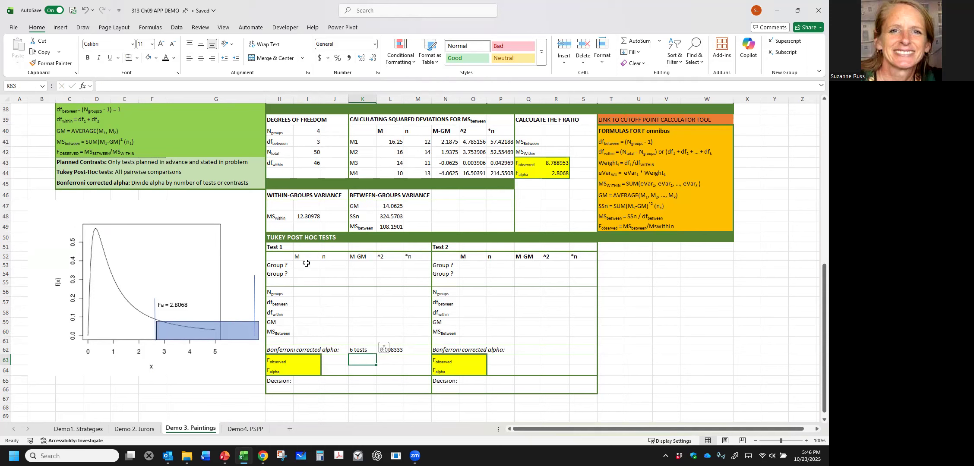
{"action": "double_click", "coordinate": [282, 264]}
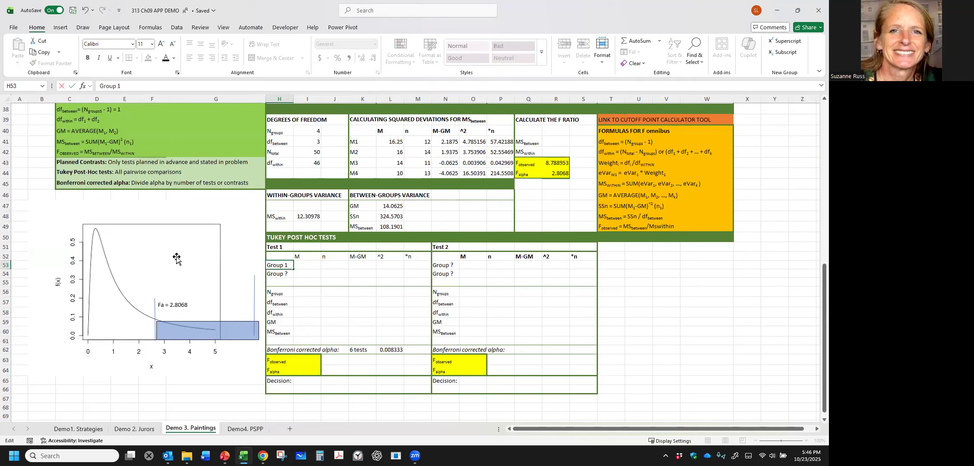
- Label Group 1 and Group 2 and link their means, 16.25 and 16, from the condition table
{"action": "left_click", "coordinate": [283, 274]}
{"action": "double_click", "coordinate": [283, 274]}
{"action": "type", "text": "2"}
{"action": "left_click", "coordinate": [304, 265]}
{"action": "type", "text": "="}
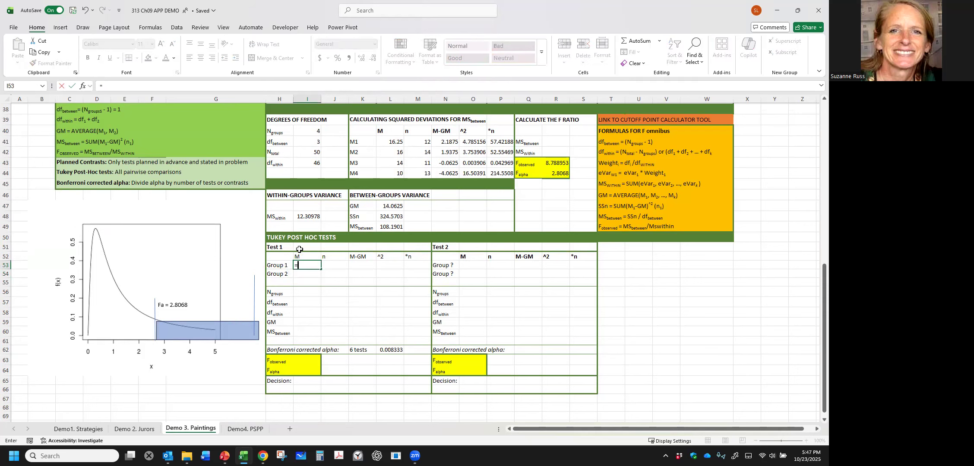
{"action": "left_click", "coordinate": [388, 142]}
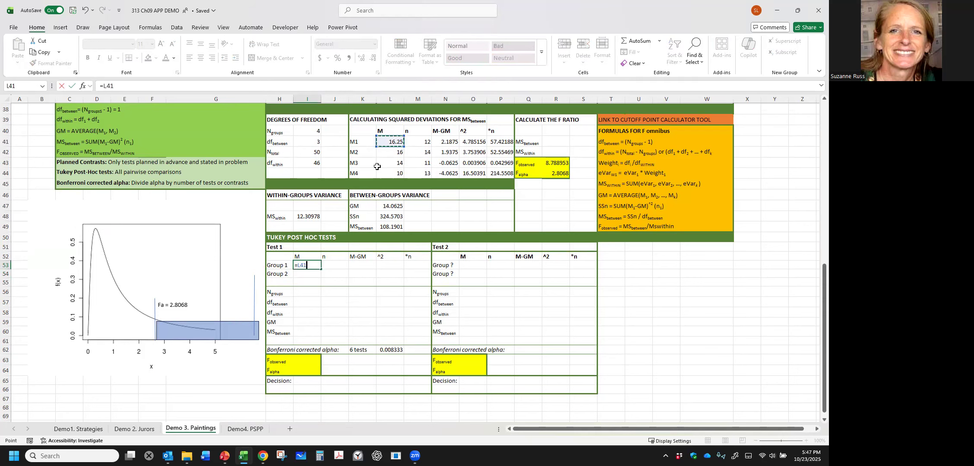
{"action": "key", "text": "Return"}
{"action": "type", "text": "="}
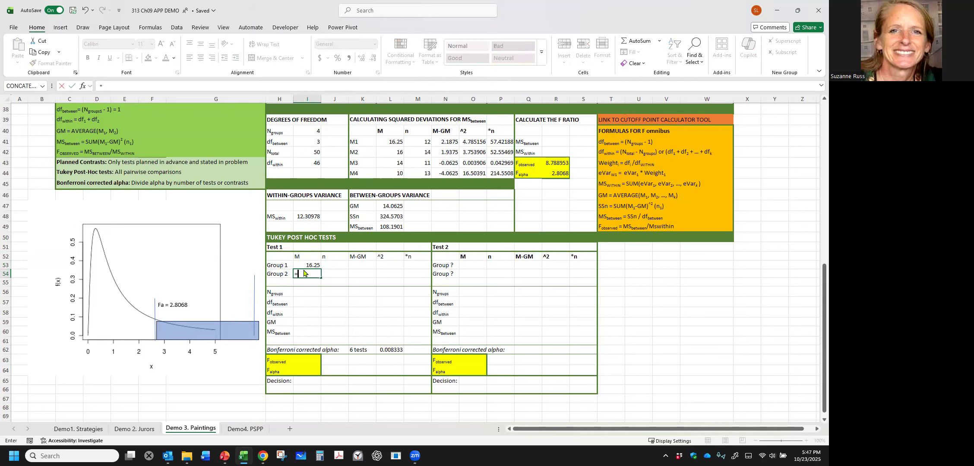
{"action": "left_click", "coordinate": [387, 153]}
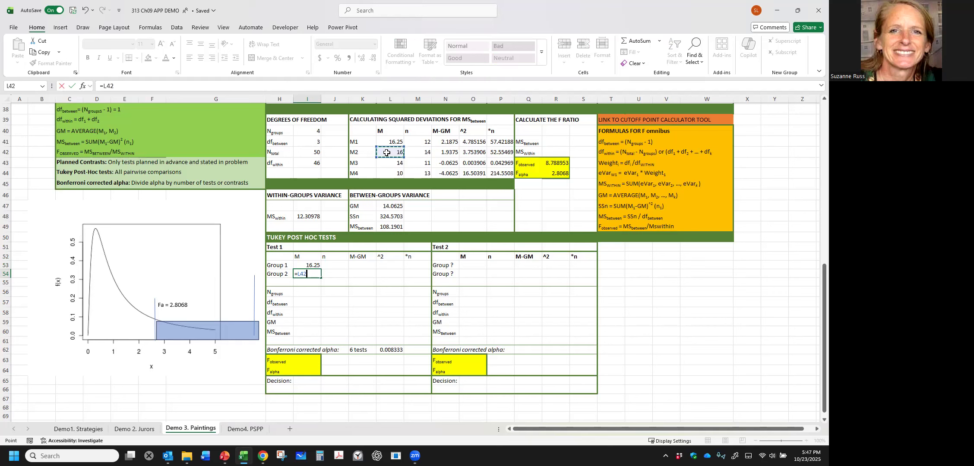
{"action": "key", "text": "Return"}
- Link both groups' sample sizes to the condition table, giving n of 12 and 14
{"action": "left_click", "coordinate": [335, 264]}
{"action": "type", "text": "="}
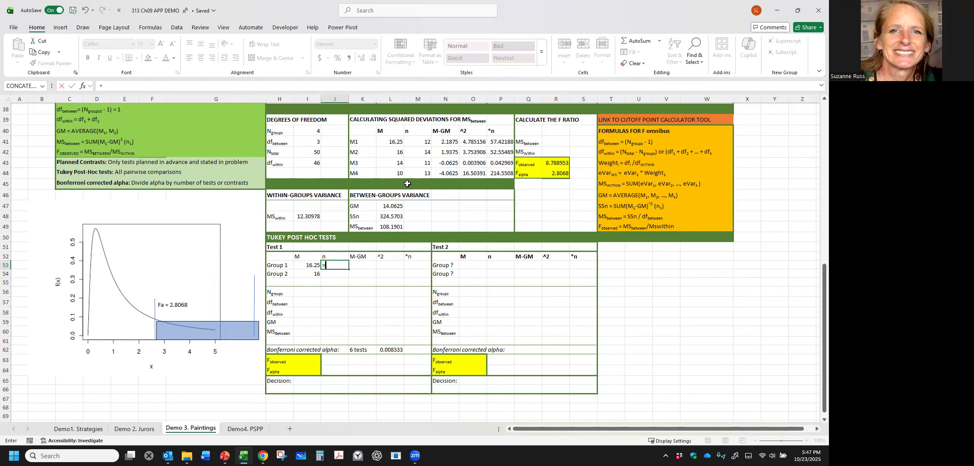
{"action": "left_click", "coordinate": [423, 142]}
{"action": "key", "text": "Return"}
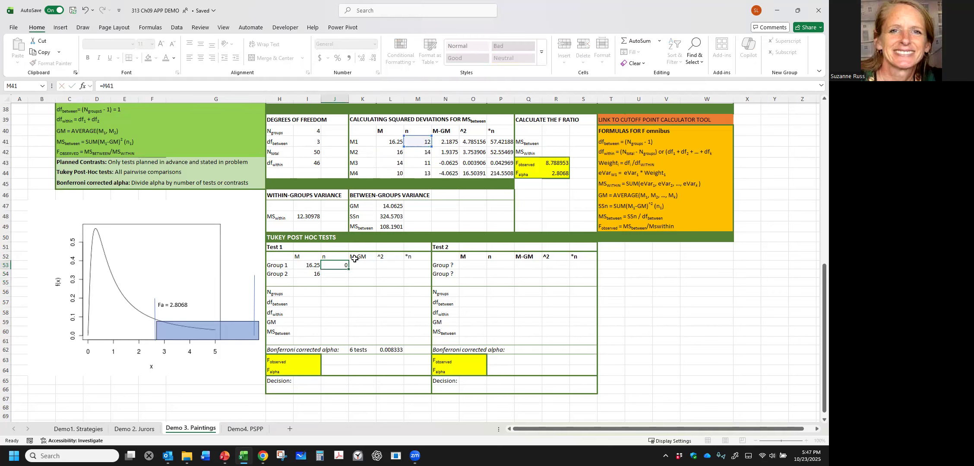
{"action": "type", "text": "="}
{"action": "left_click", "coordinate": [418, 151]}
{"action": "key", "text": "Return"}
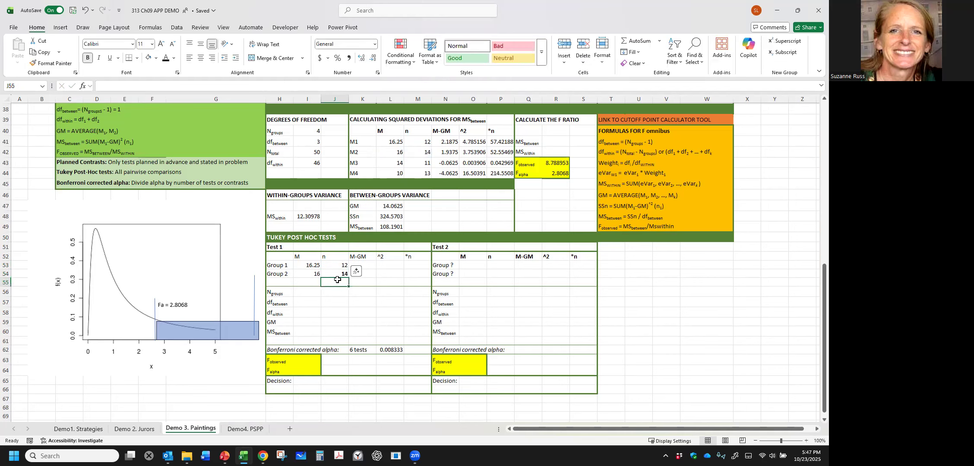
- Enter N groups 2, df between 1, and df within 24 from the summed group sizes
{"action": "left_click", "coordinate": [305, 294]}
{"action": "type", "text": "2"}
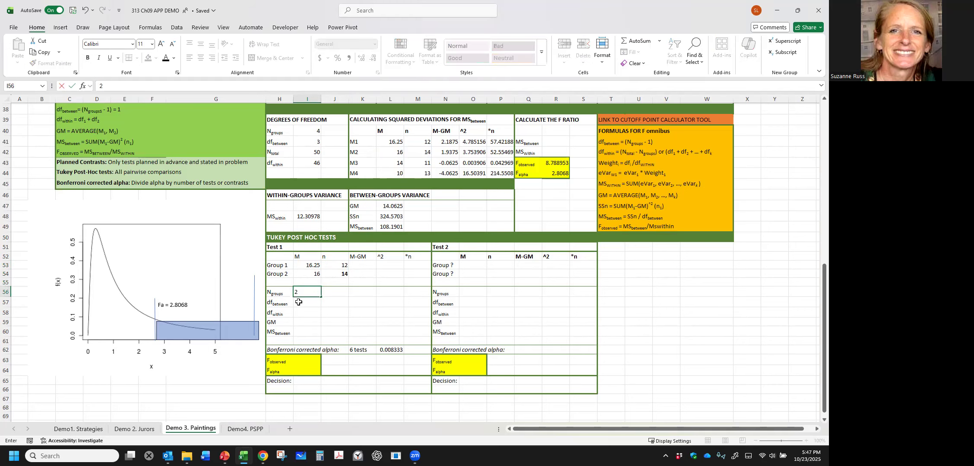
{"action": "key", "text": "Return"}
{"action": "type", "text": "1"}
{"action": "key", "text": "Return"}
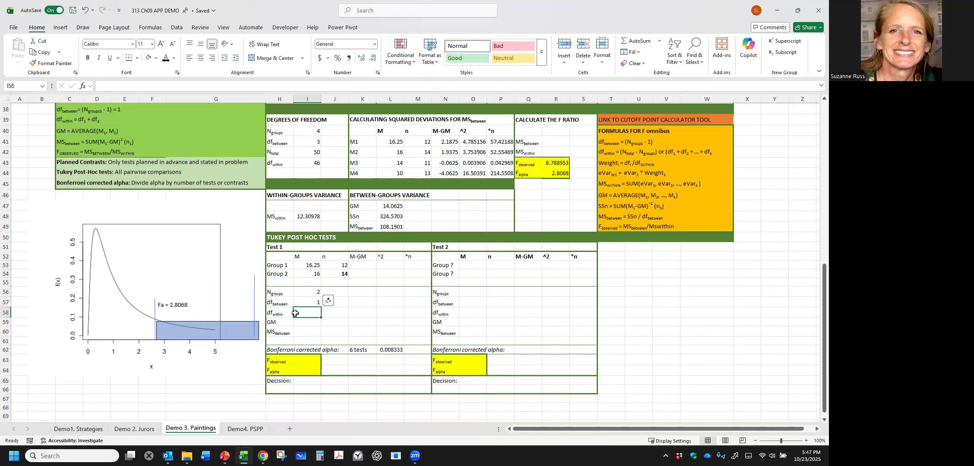
{"action": "type", "text": "=SUM("}
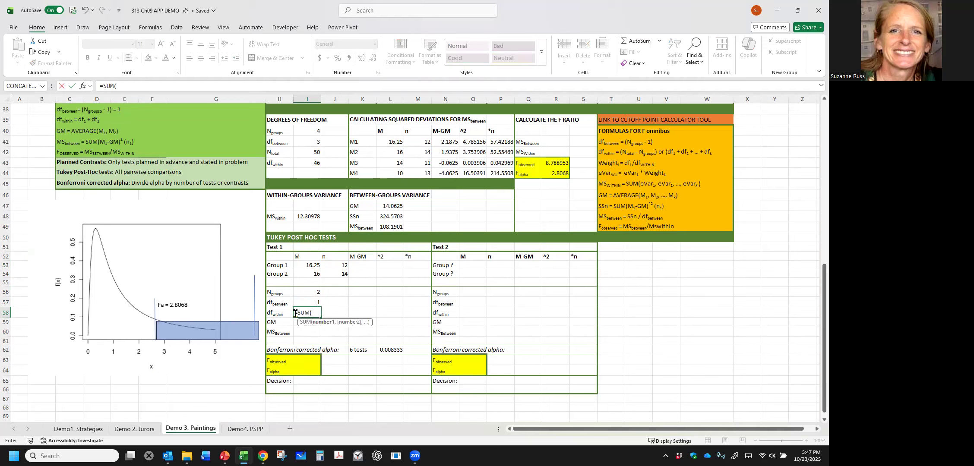
{"action": "mouse_move", "coordinate": [341, 265]}
{"action": "left_mouse_down"}
{"action": "mouse_move", "coordinate": [347, 281]}
{"action": "mouse_move", "coordinate": [330, 276]}
{"action": "left_mouse_up"}
{"action": "type", "text": ")-2"}
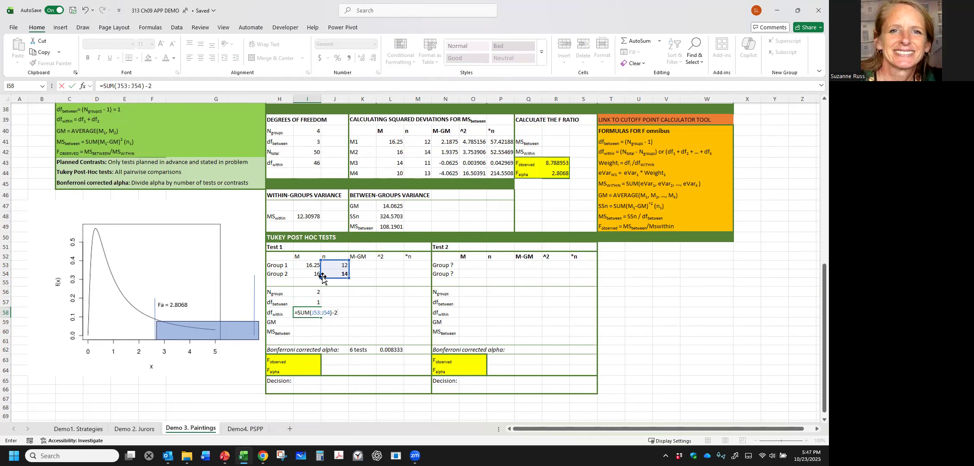
{"action": "key", "text": "Return"}
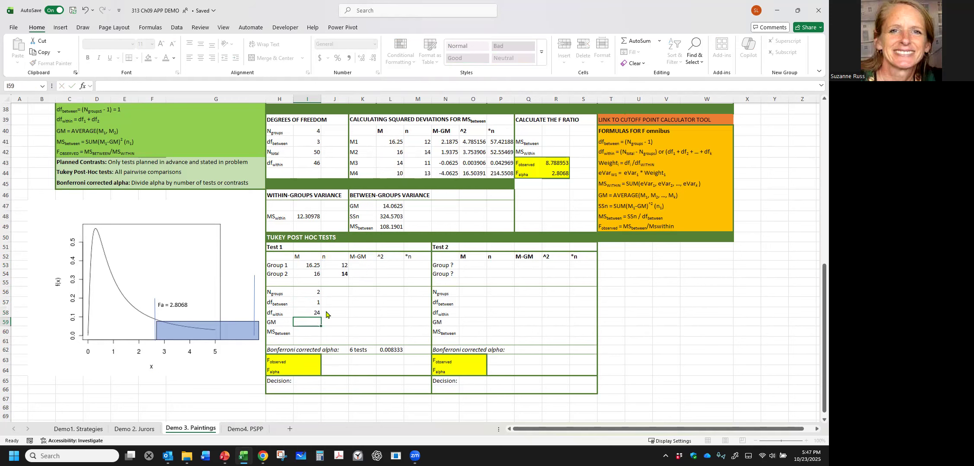
{"action": "left_click", "coordinate": [302, 314]}
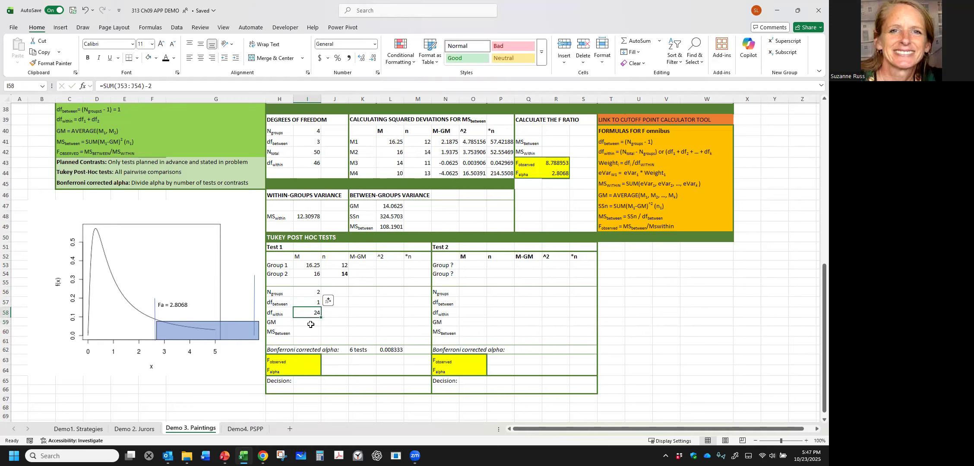
- Compute the grand mean of 16.125 by averaging the two group means
{"action": "left_click", "coordinate": [310, 324]}
{"action": "type", "text": "="}
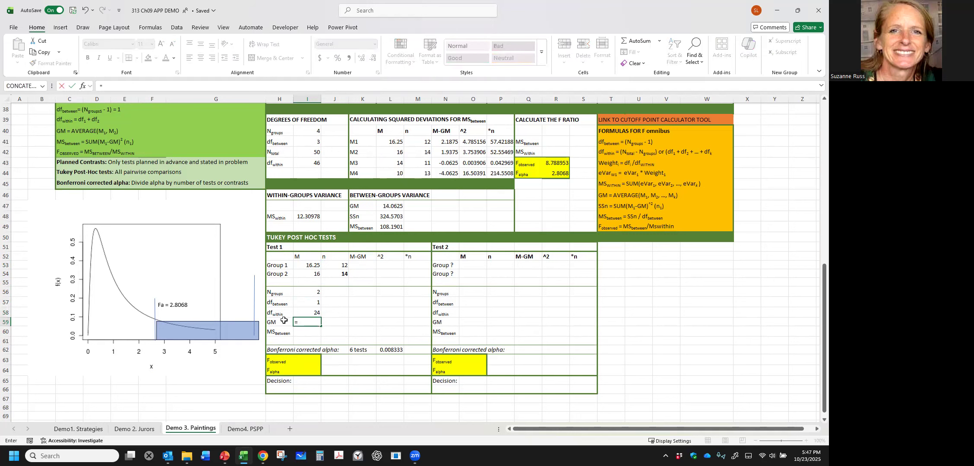
{"action": "type", "text": "AVERAGE("}
{"action": "left_click_drag", "start_coordinate": [303, 265], "coordinate": [301, 272]}
{"action": "key", "text": "Return"}
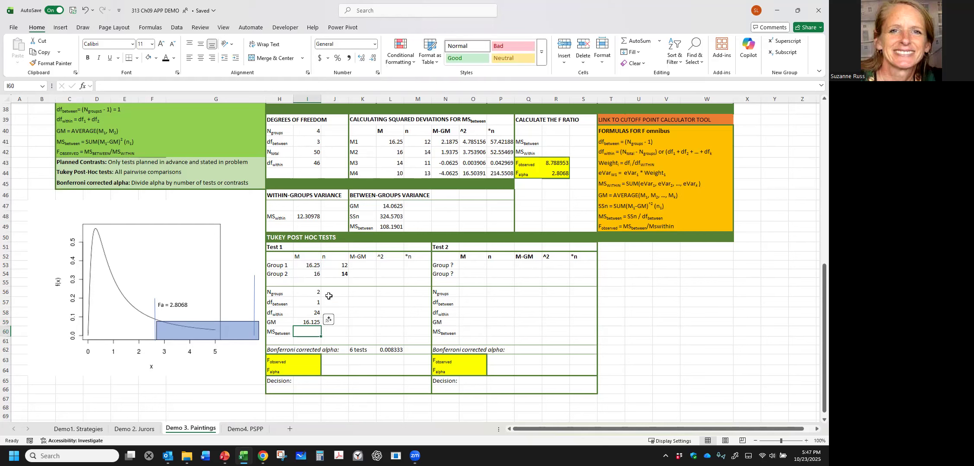
- Compute each group's M-GM deviation, giving 0.125 and -0.125
{"action": "left_click", "coordinate": [349, 266]}
{"action": "type", "text": "="}
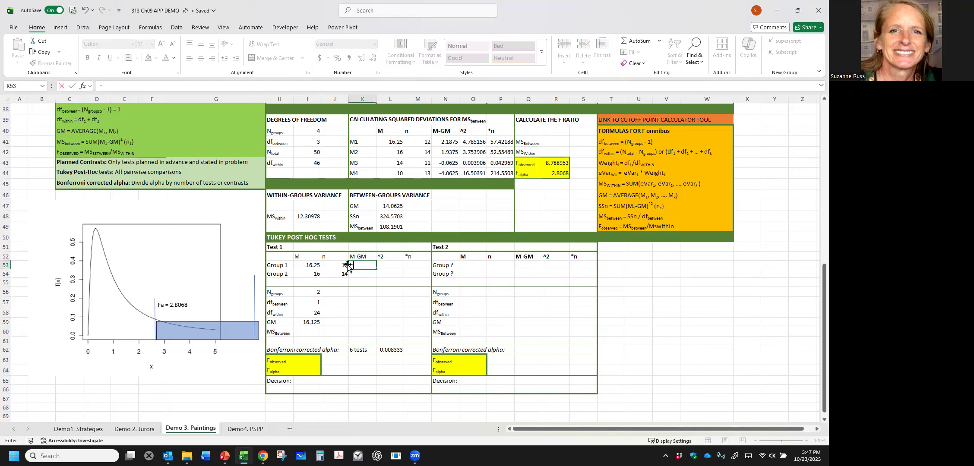
{"action": "left_click", "coordinate": [307, 266]}
{"action": "type", "text": "-"}
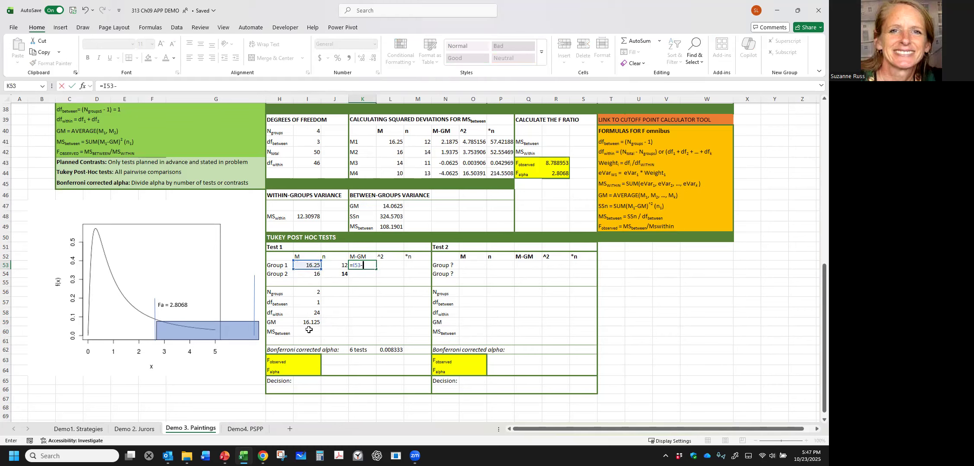
{"action": "left_click", "coordinate": [311, 324]}
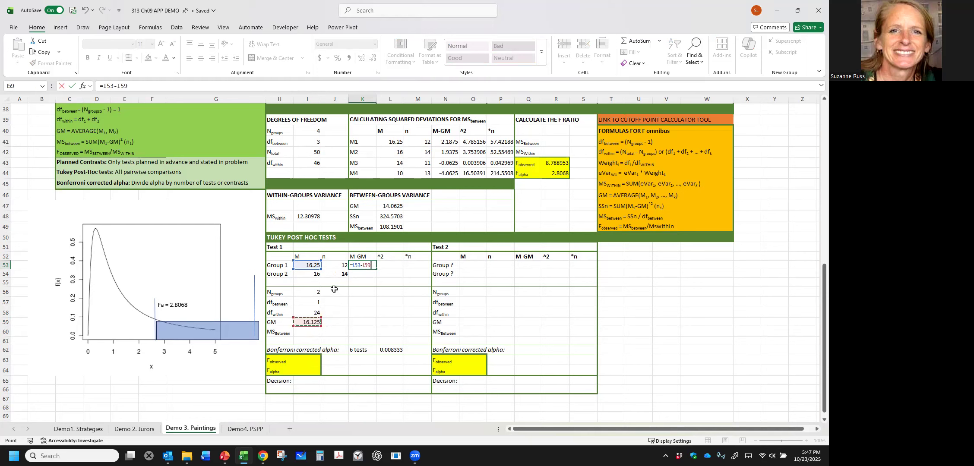
{"action": "key", "text": "Return"}
{"action": "type", "text": "="}
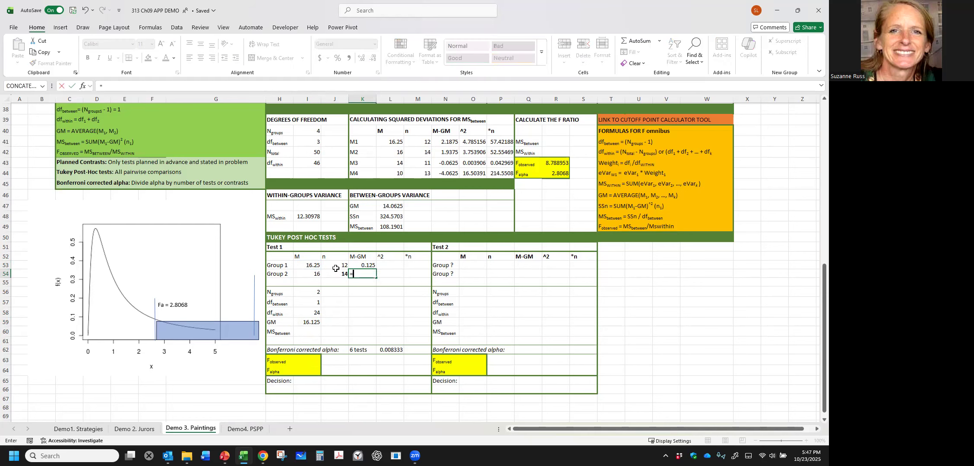
{"action": "left_click", "coordinate": [312, 275]}
{"action": "type", "text": "-"}
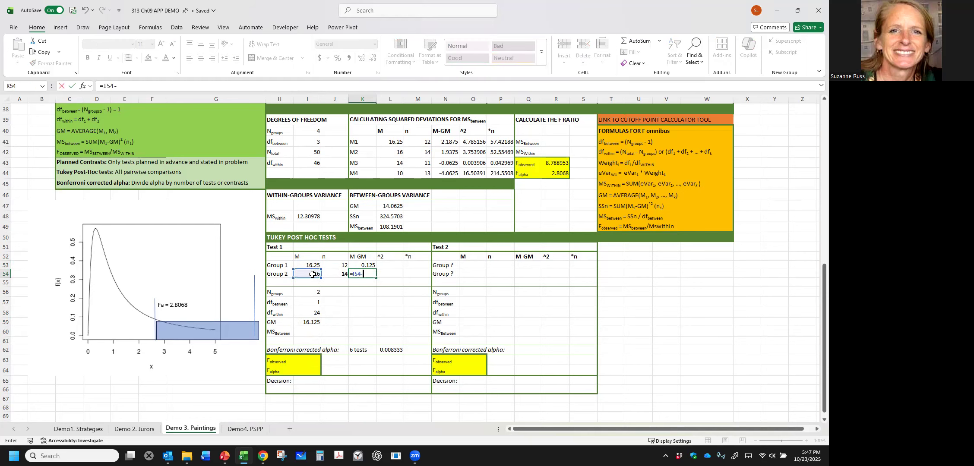
{"action": "left_click", "coordinate": [320, 322]}
{"action": "key", "text": "Return"}
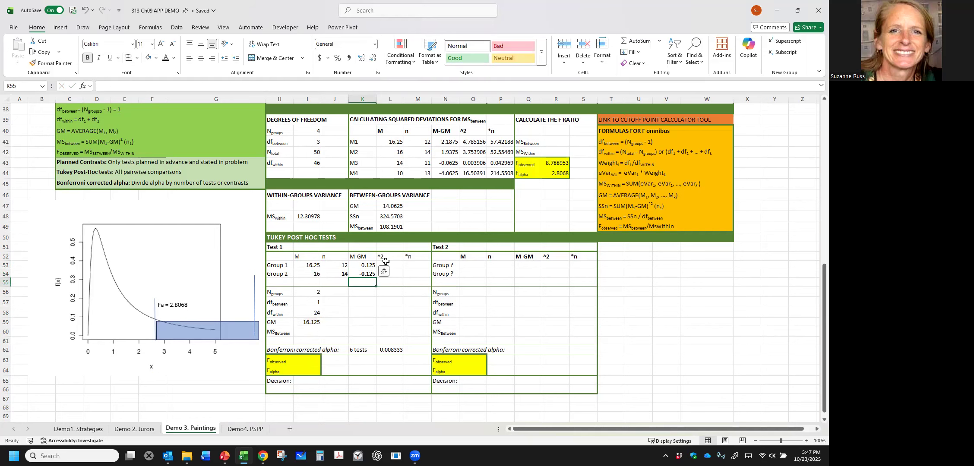
- Check both deviation values and begin Group 1's squared deviation formula
{"action": "left_click", "coordinate": [382, 266]}
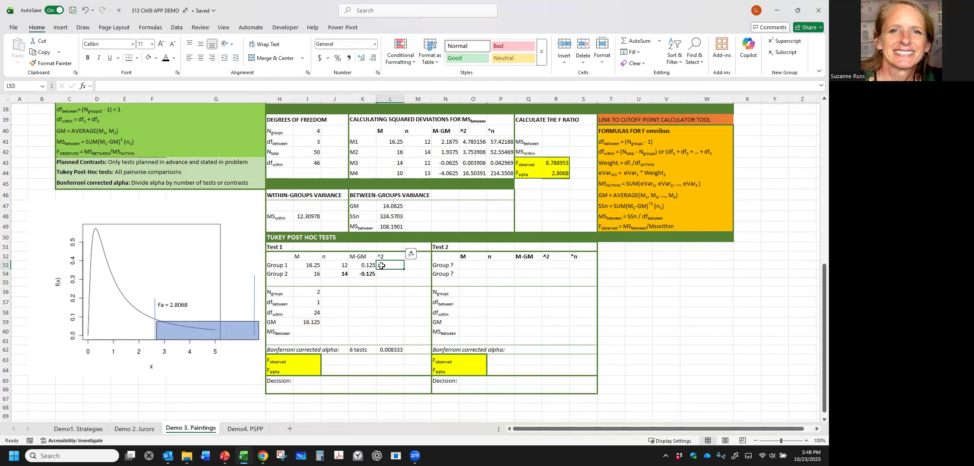
{"action": "left_click_drag", "start_coordinate": [363, 266], "coordinate": [362, 274]}
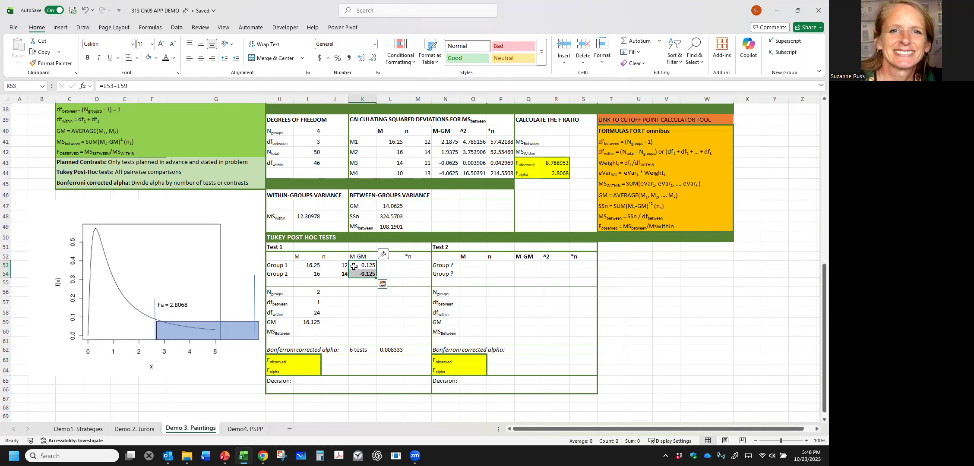
{"action": "left_click", "coordinate": [393, 265]}
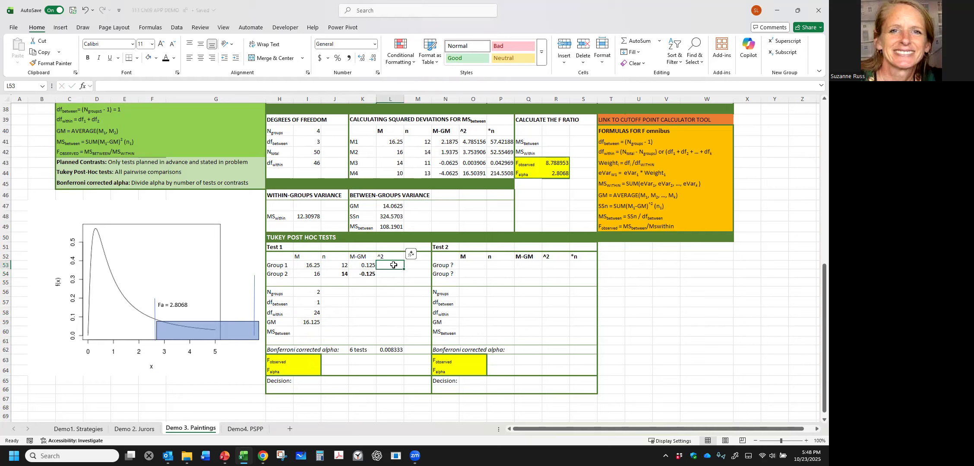
{"action": "type", "text": "="}
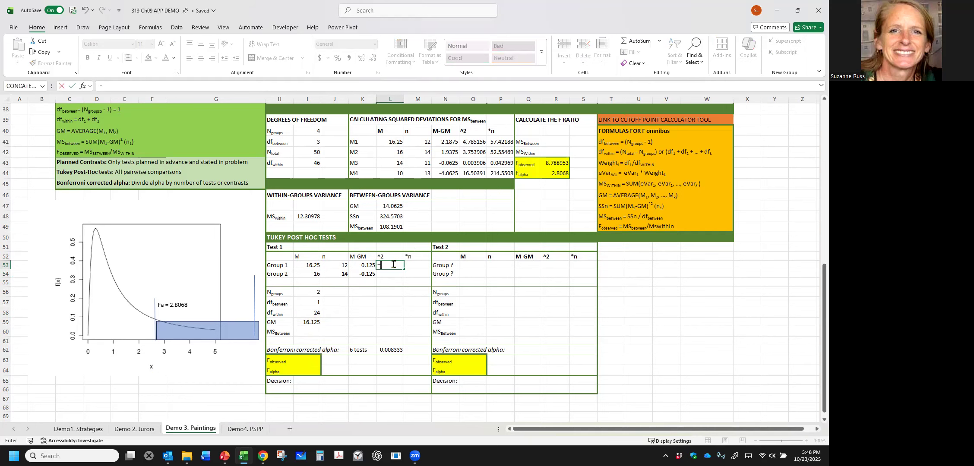
- Square Group 1's deviation (0.015625), weight it by n (0.1875), and copy both formulas to Group 2
{"action": "left_click", "coordinate": [361, 266]}
{"action": "type", "text": "^2"}
{"action": "key", "text": "Return"}
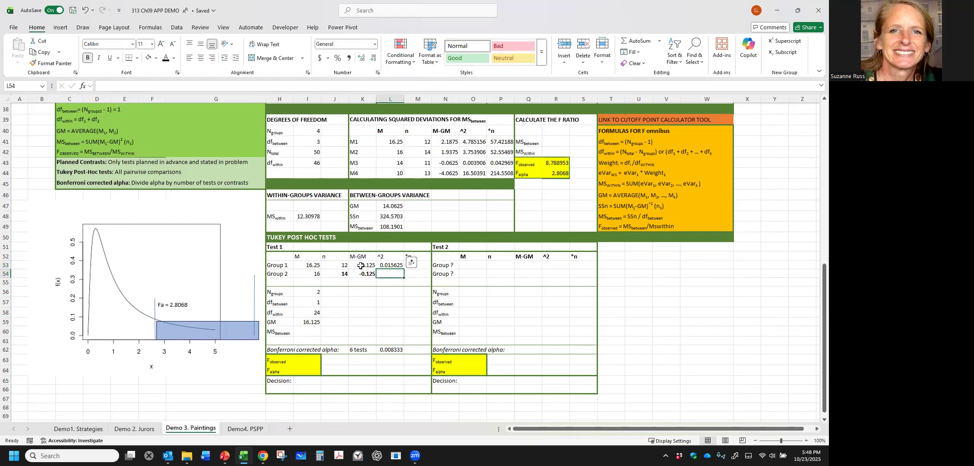
{"action": "left_click", "coordinate": [423, 265]}
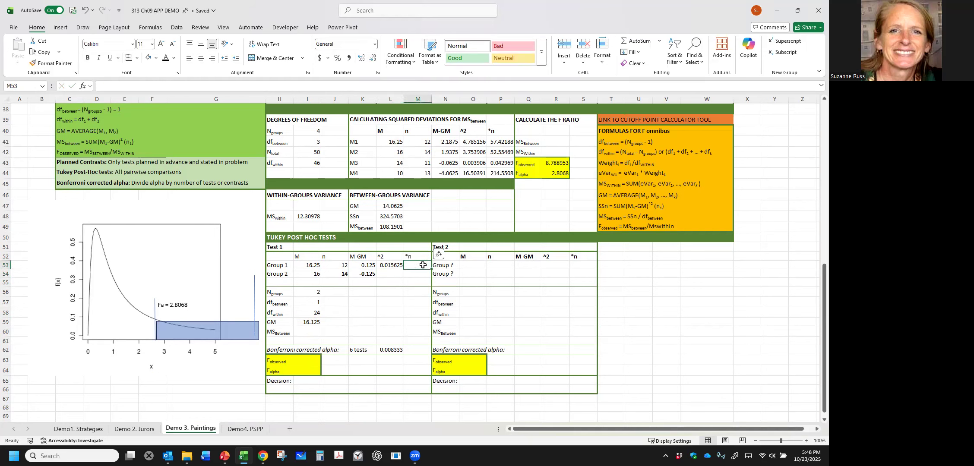
{"action": "type", "text": "="}
{"action": "left_click", "coordinate": [384, 266]}
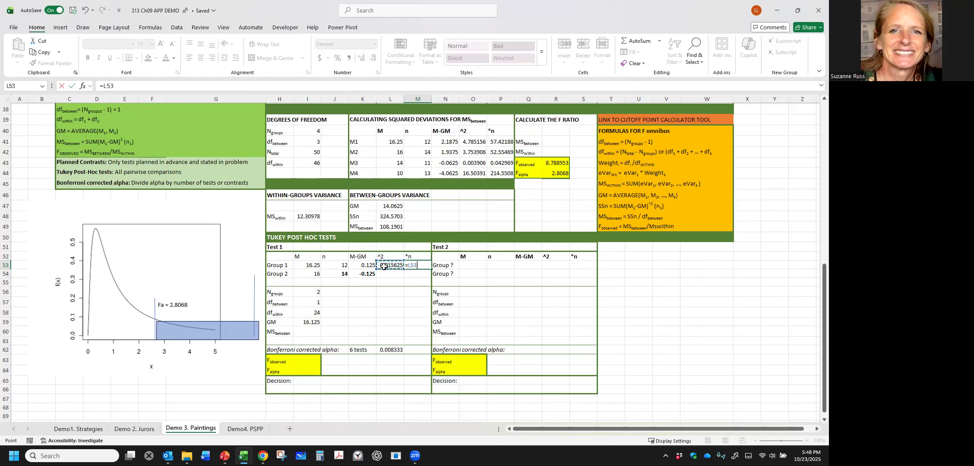
{"action": "type", "text": "*"}
{"action": "left_click", "coordinate": [333, 264]}
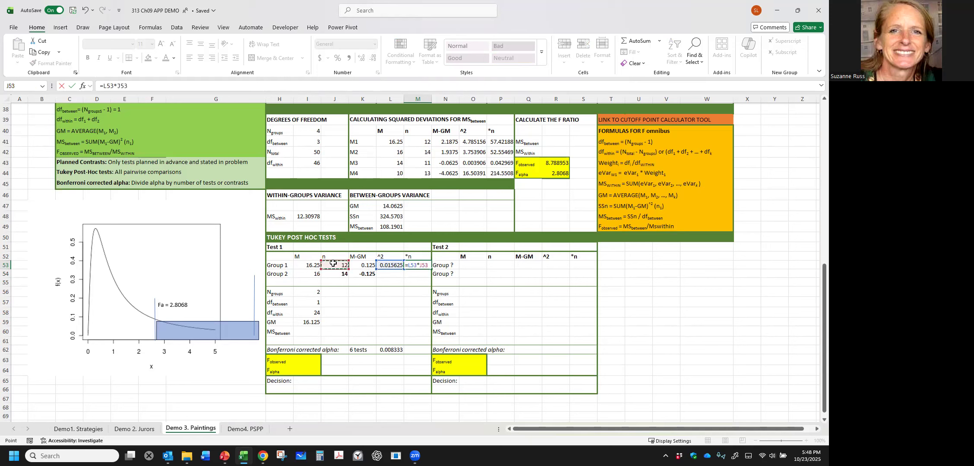
{"action": "key", "text": "Return"}
{"action": "left_click_drag", "start_coordinate": [390, 265], "coordinate": [431, 277]}
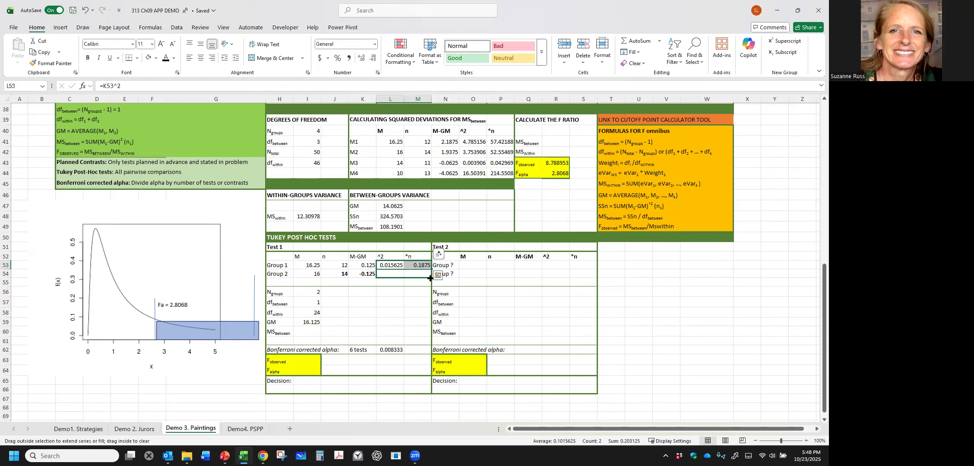
{"action": "left_click", "coordinate": [339, 314]}
- Sum the weighted squared deviations for an MS between of 0.40625
{"action": "left_click", "coordinate": [316, 335]}
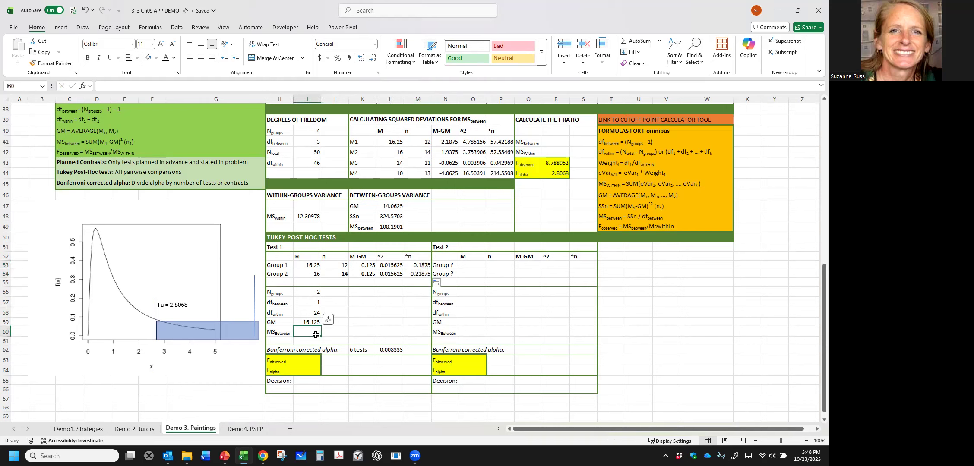
{"action": "type", "text": "="}
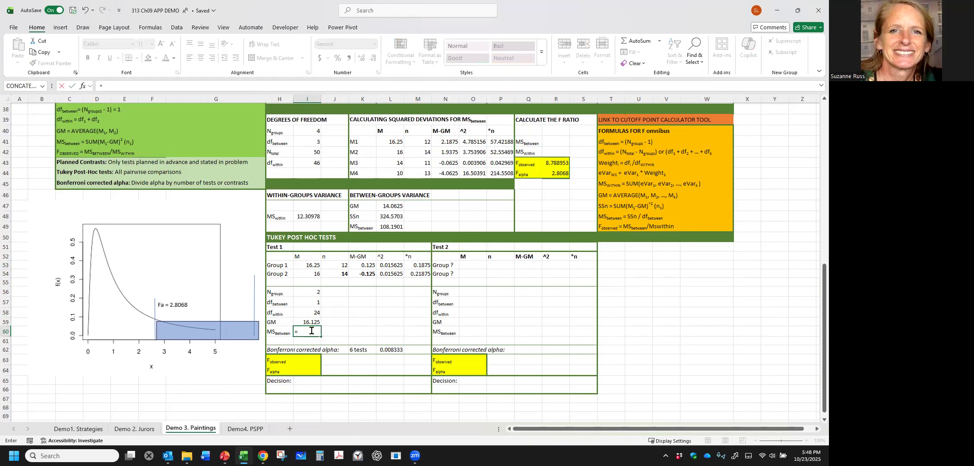
{"action": "type", "text": "sum("}
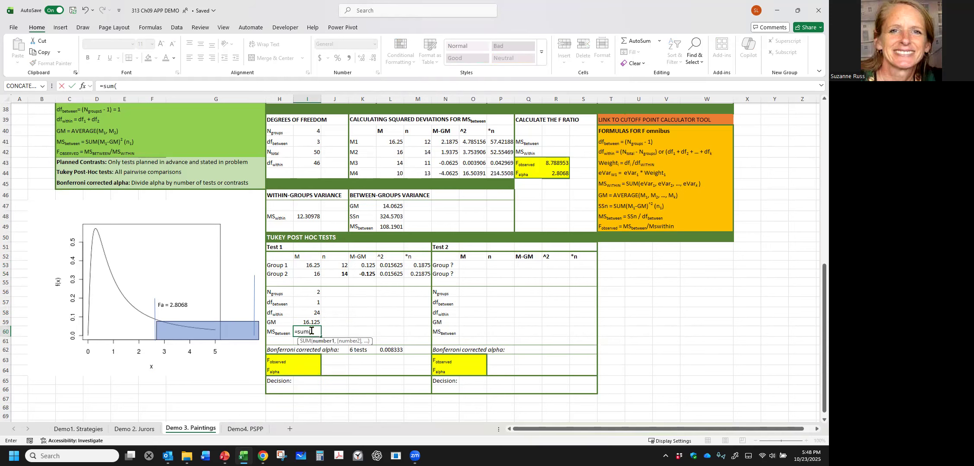
{"action": "left_click_drag", "start_coordinate": [423, 266], "coordinate": [423, 275]}
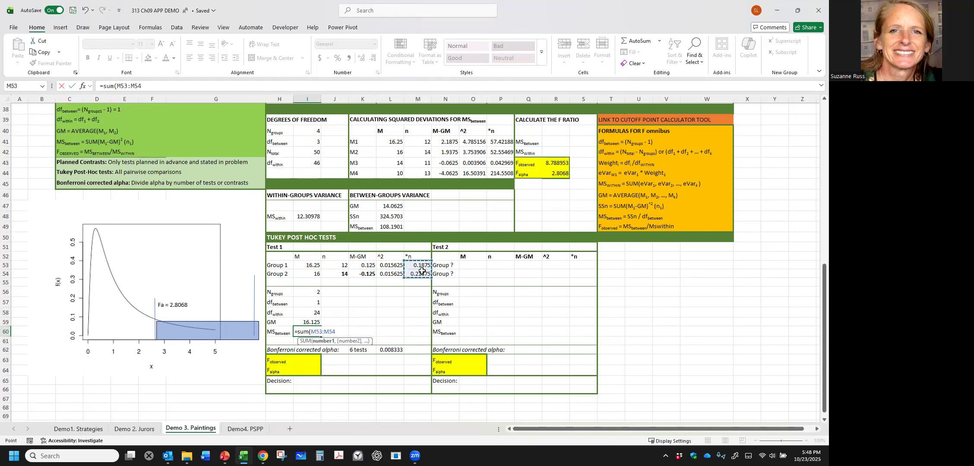
{"action": "key", "text": "Return"}
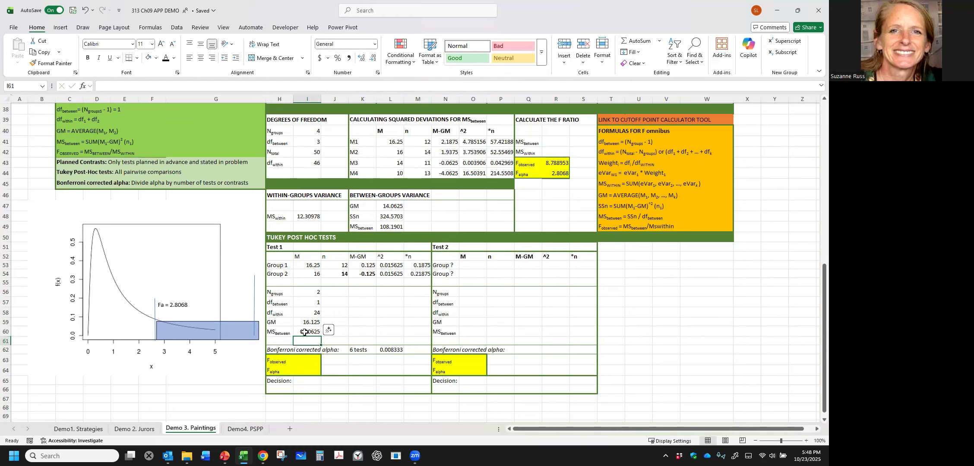
{"action": "left_click", "coordinate": [310, 332]}
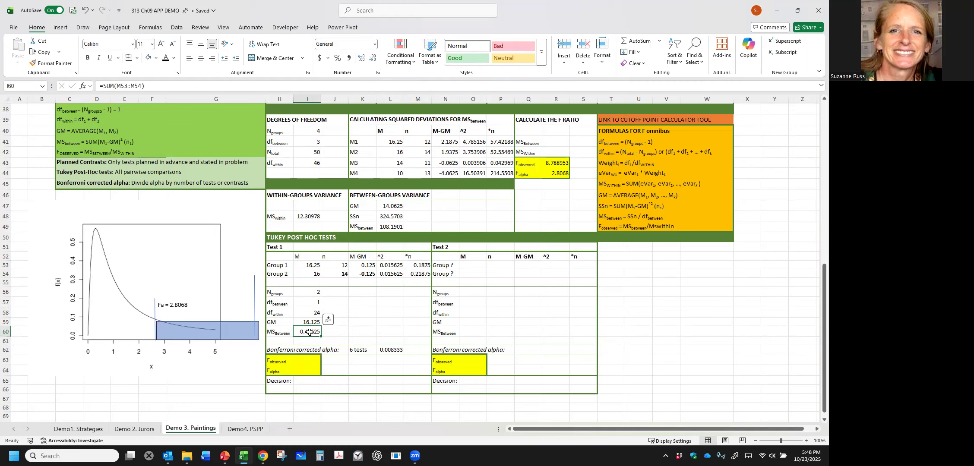
- Divide MS between by the within-groups MS for an F observed of 0.033002
{"action": "left_click", "coordinate": [305, 363]}
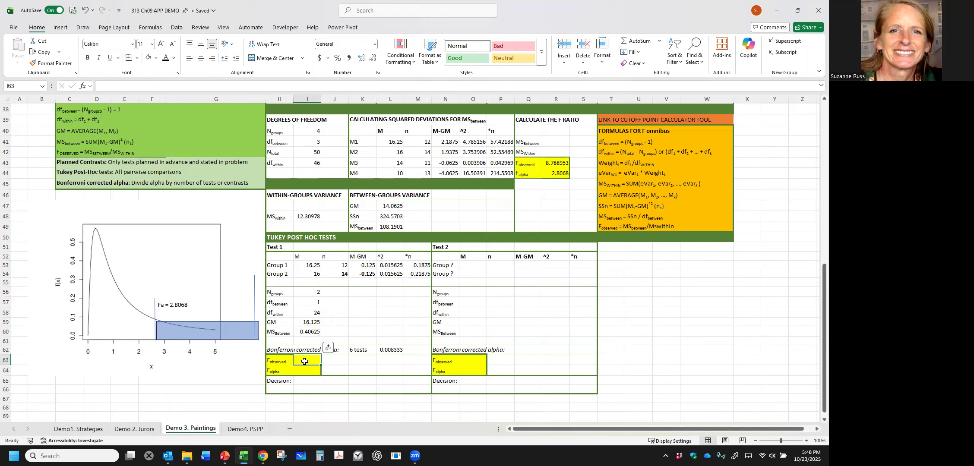
{"action": "type", "text": "="}
{"action": "left_click", "coordinate": [302, 332]}
{"action": "type", "text": "/"}
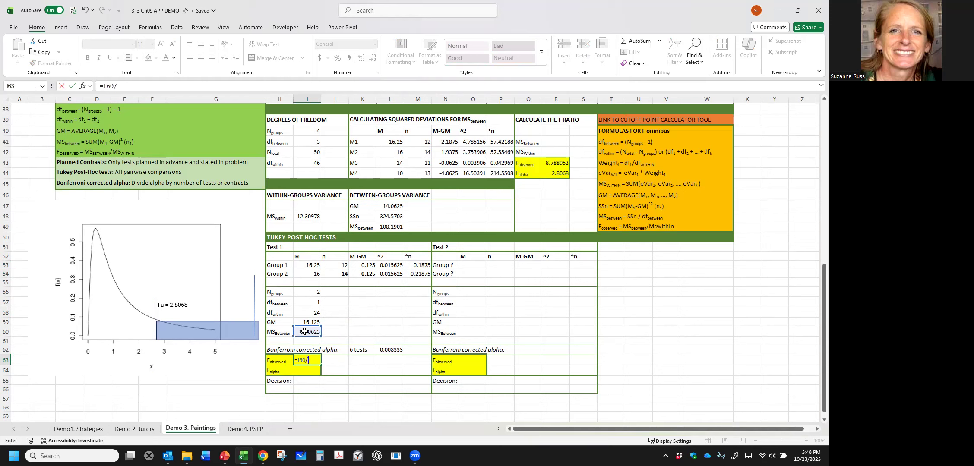
{"action": "left_click", "coordinate": [301, 218]}
{"action": "key", "text": "Return"}
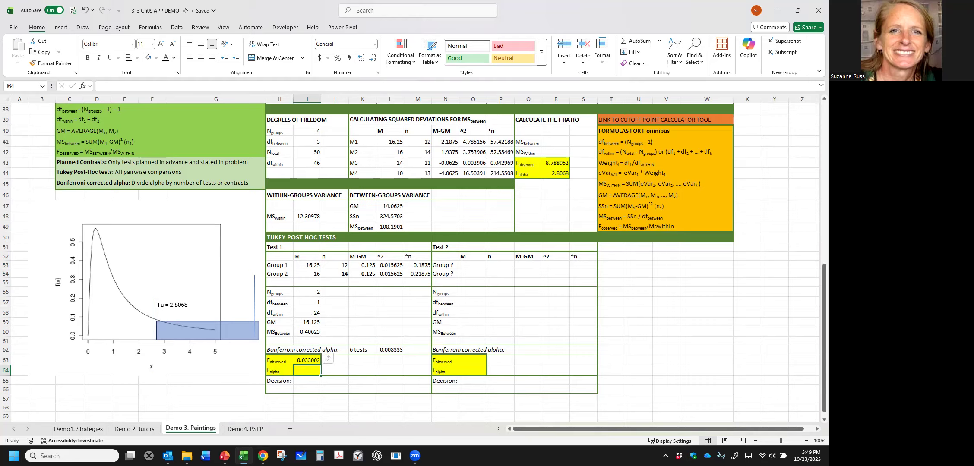
{"action": "left_click", "coordinate": [262, 456]}
- Calculate the critical F for alpha .00833 with 1 and 27 degrees of freedom
{"action": "left_click", "coordinate": [85, 239]}
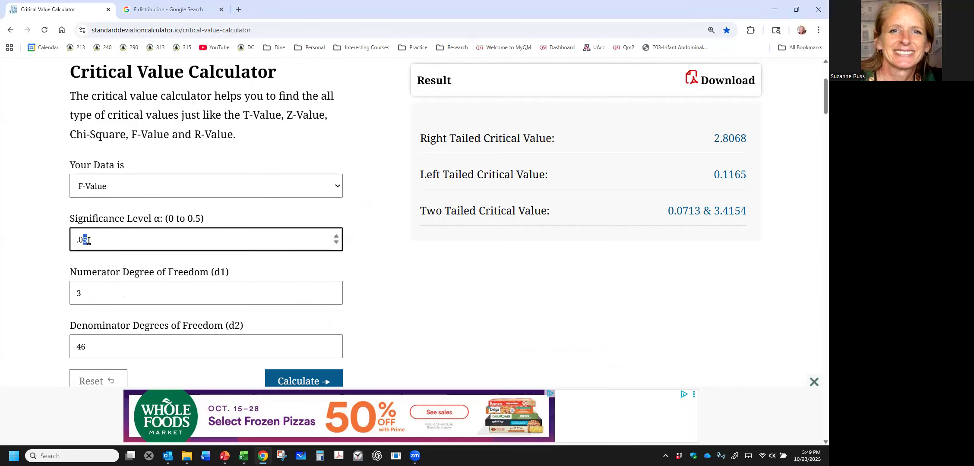
{"action": "type", "text": "0833"}
{"action": "key", "text": "Tab"}
{"action": "type", "text": "1"}
{"action": "key", "text": "Tab"}
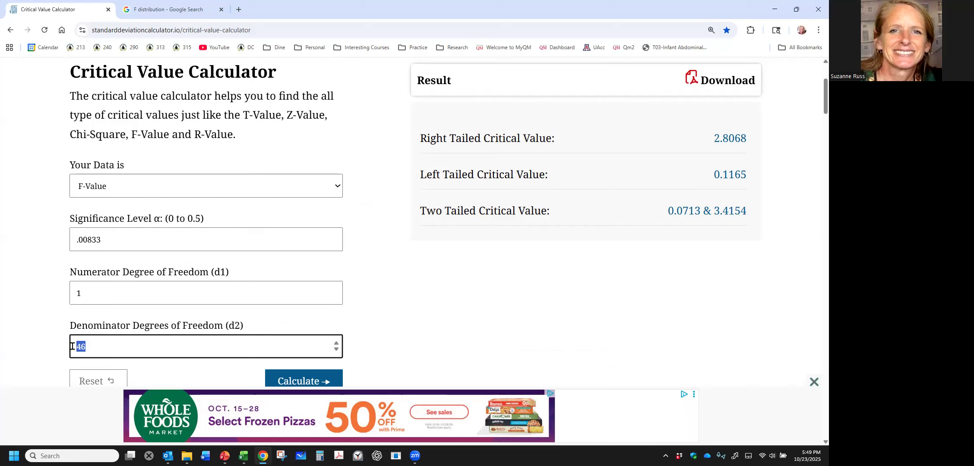
{"action": "type", "text": "2"}
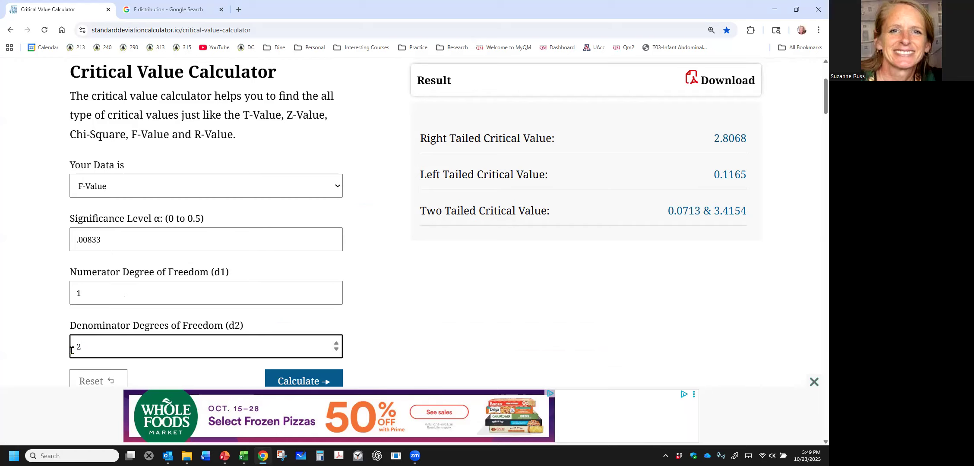
{"action": "type", "text": "7"}
{"action": "scroll", "coordinate": [126, 322], "scroll_direction": "down", "scroll_amount": 2}
{"action": "left_click", "coordinate": [281, 288]}
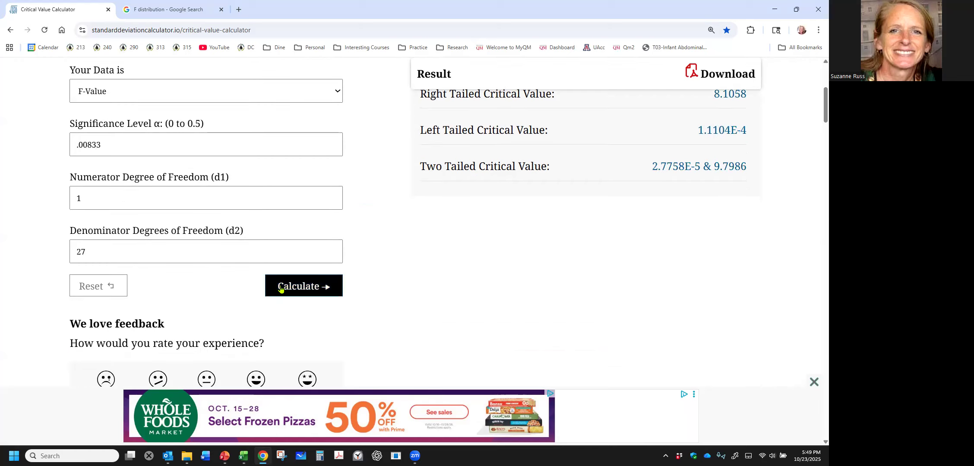
{"action": "scroll", "coordinate": [444, 265], "scroll_direction": "up", "scroll_amount": 3}
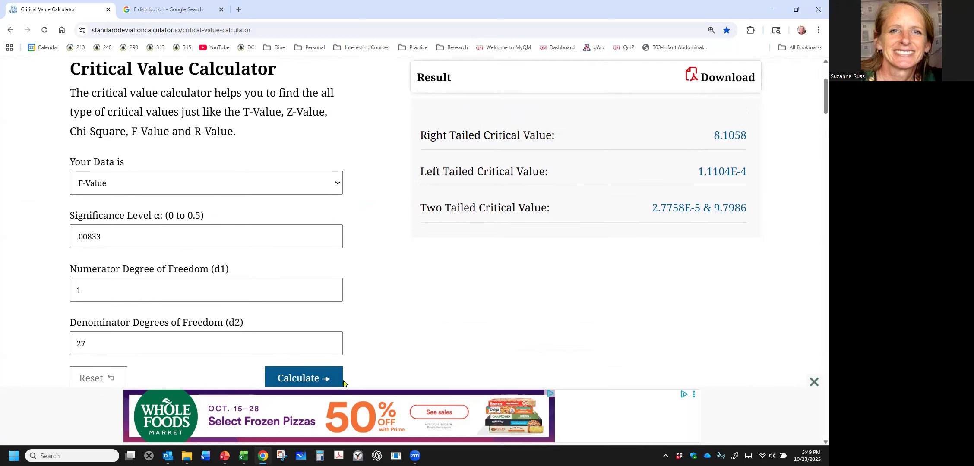
{"action": "left_click", "coordinate": [243, 456]}
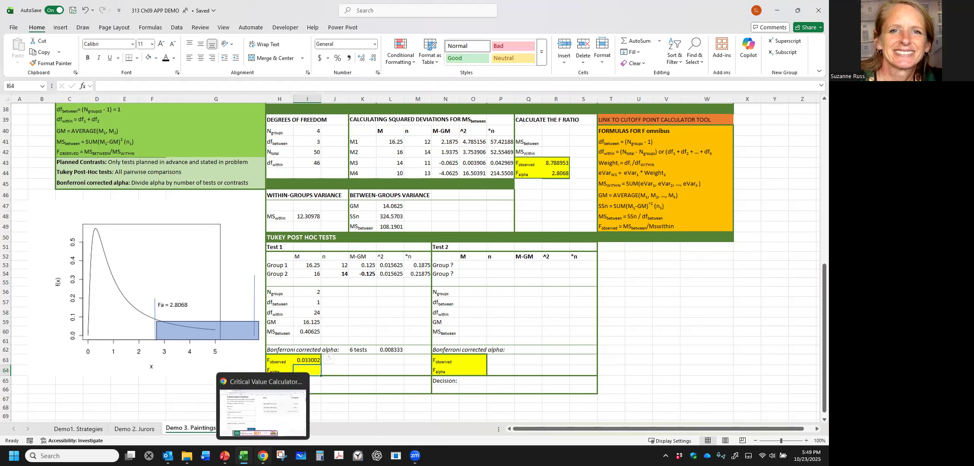
- Recalculate with 24 denominator df and copy the right-tailed critical value 8.2671
{"action": "left_click", "coordinate": [263, 456]}
{"action": "left_click", "coordinate": [84, 344]}
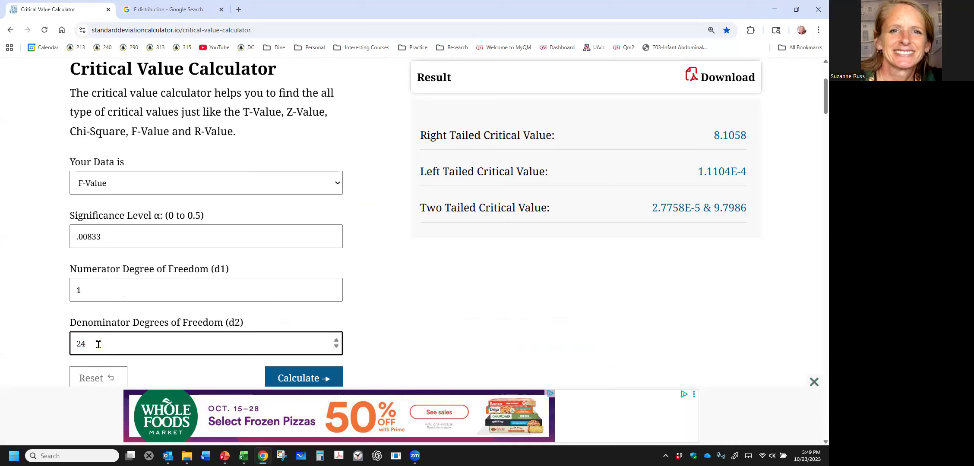
{"action": "left_click", "coordinate": [297, 384]}
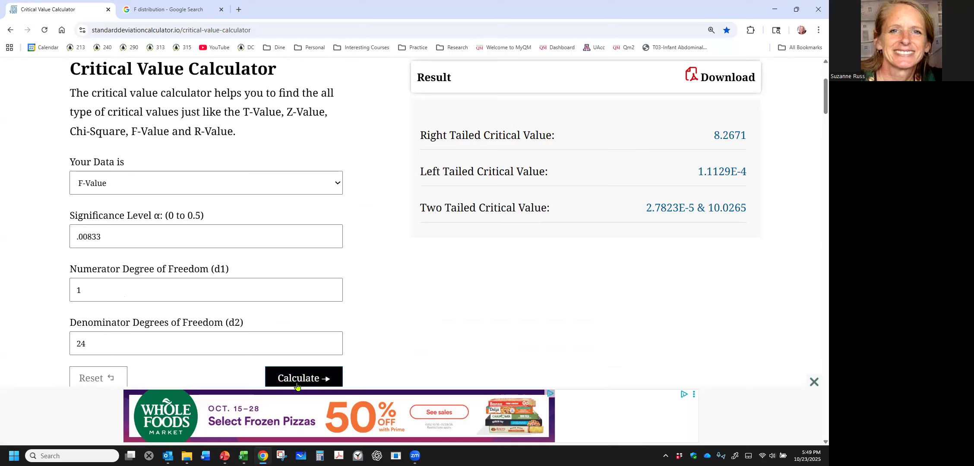
{"action": "left_click", "coordinate": [716, 139]}
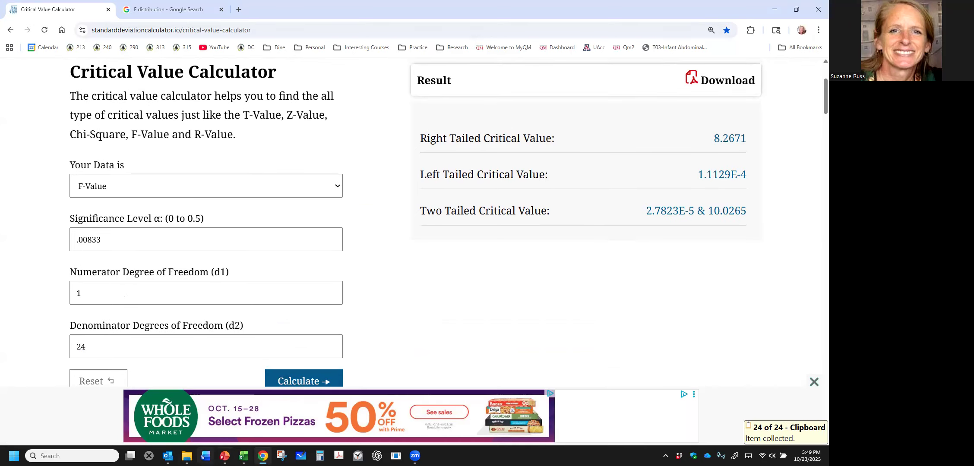
{"action": "left_click", "coordinate": [244, 456]}
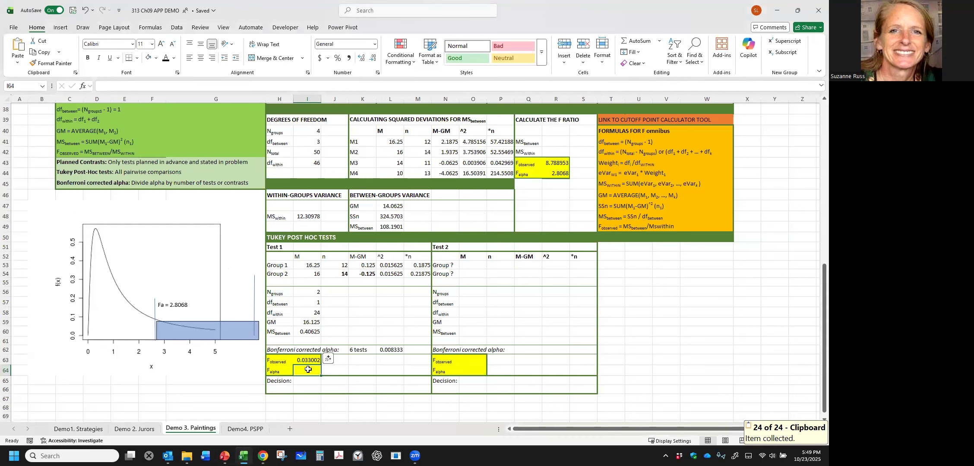
- Paste 8.2671 as a plain value into F alpha and enter the decision 'Failt to reject Ho'
{"action": "type", "text": "8.2671"}
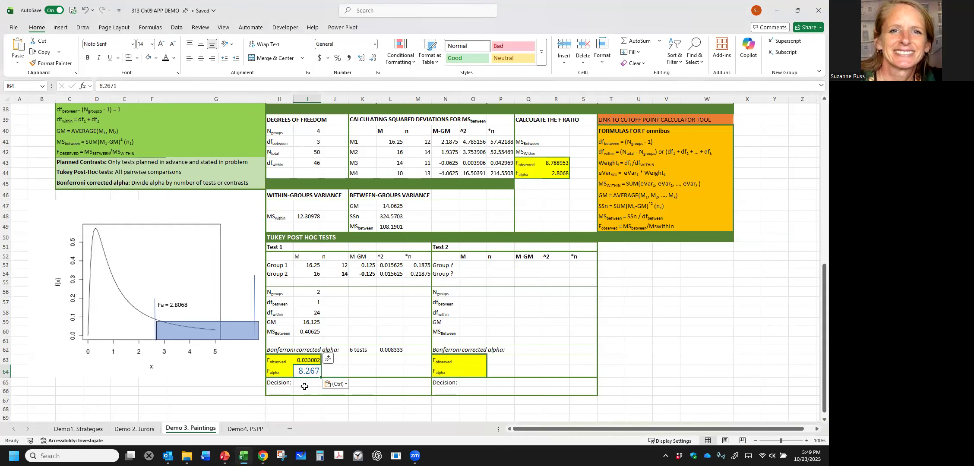
{"action": "key", "text": "ctrl+z"}
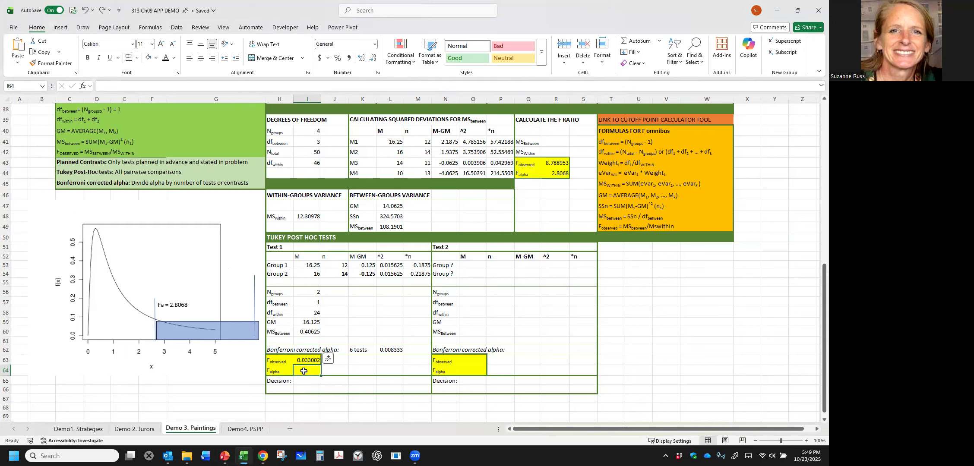
{"action": "right_click", "coordinate": [304, 371]}
{"action": "left_click", "coordinate": [339, 152]}
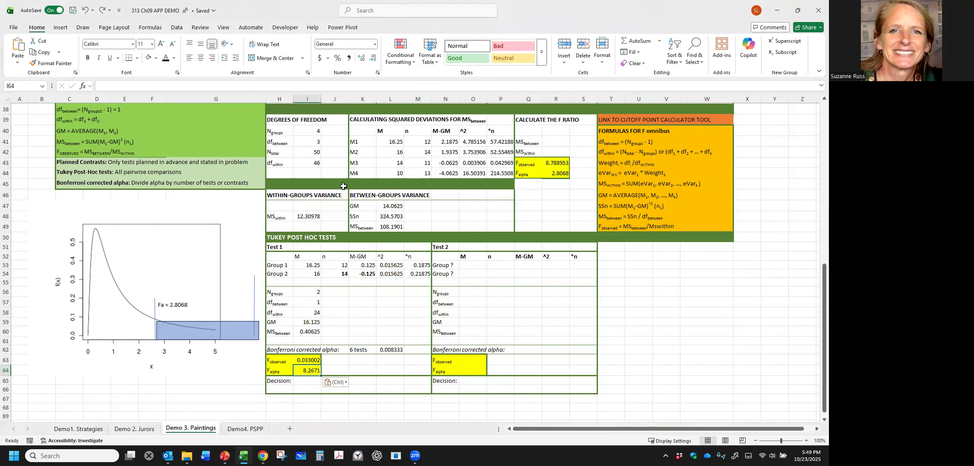
{"action": "left_click", "coordinate": [305, 382]}
{"action": "type", "text": "Fai"}
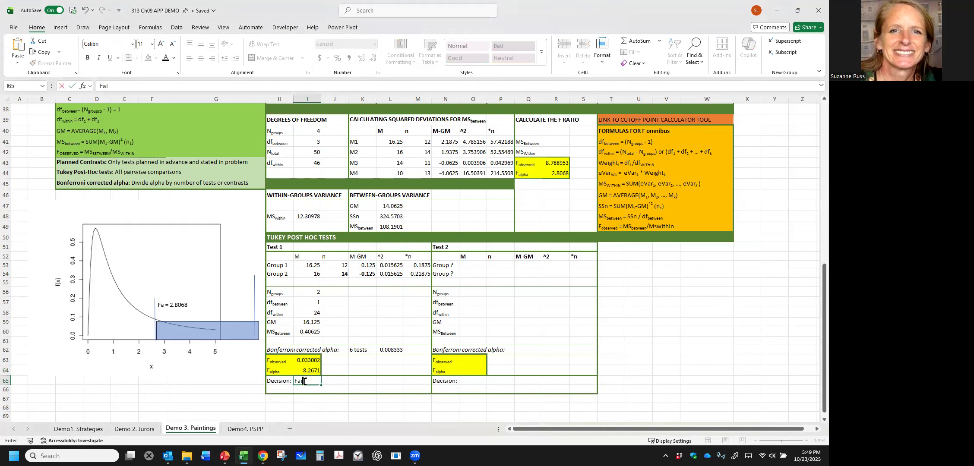
{"action": "type", "text": "lt to reject Ho"}
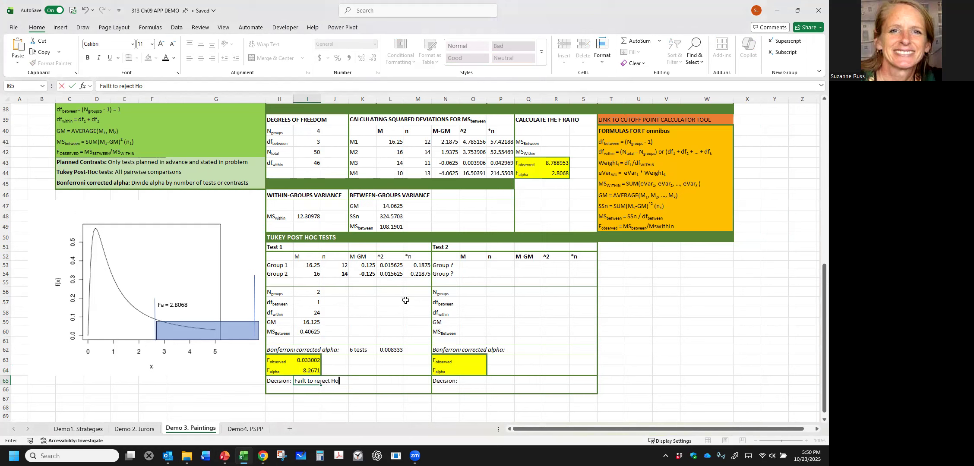
{"action": "left_click", "coordinate": [388, 145]}
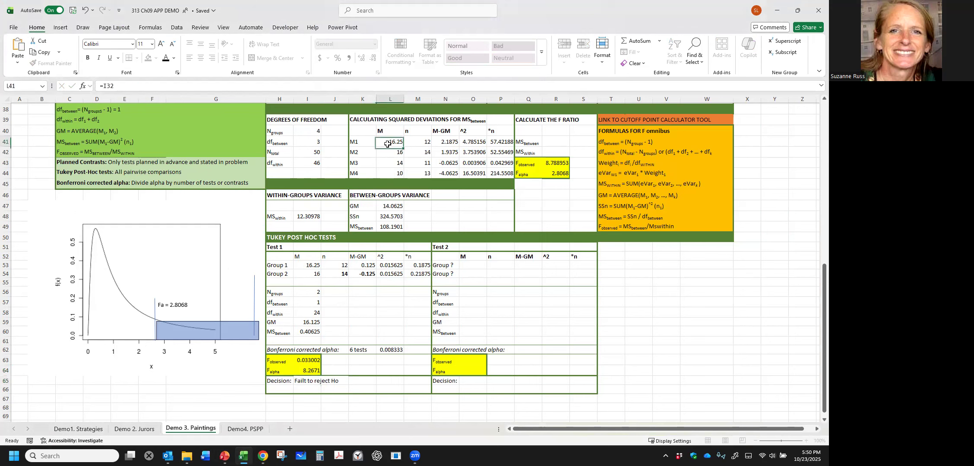
- Check where group 4's mean comes from and select the Tukey Post Hoc Tests header
{"action": "left_click", "coordinate": [389, 172]}
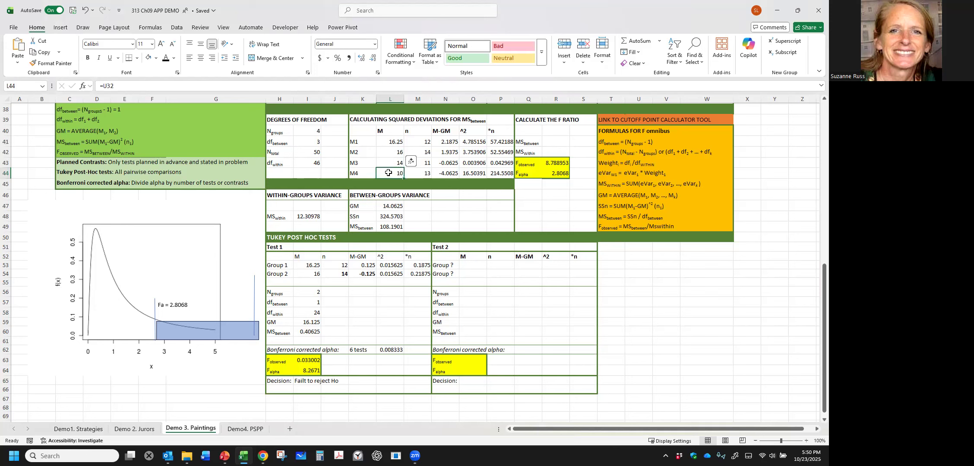
{"action": "left_click", "coordinate": [340, 303]}
{"action": "scroll", "coordinate": [343, 304], "scroll_direction": "up", "scroll_amount": 1}
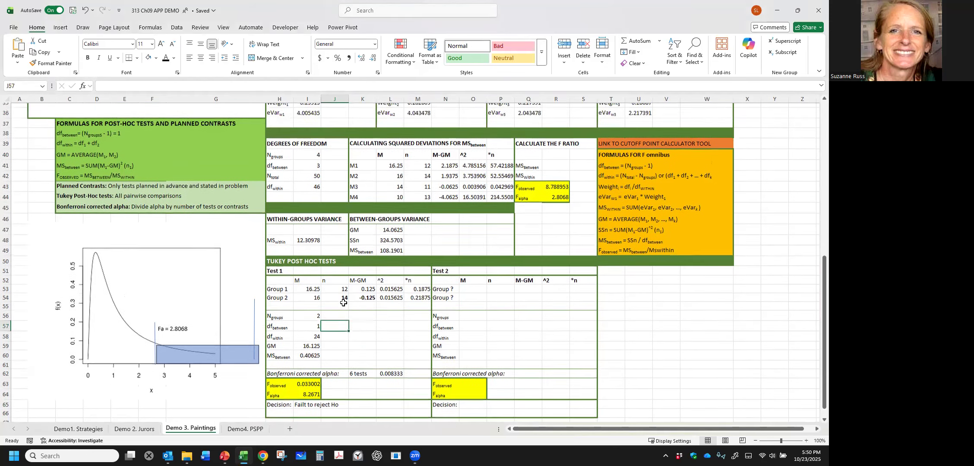
{"action": "left_click", "coordinate": [277, 274]}
{"action": "left_click_drag", "start_coordinate": [278, 274], "coordinate": [563, 279]}
{"action": "left_click", "coordinate": [355, 325]}
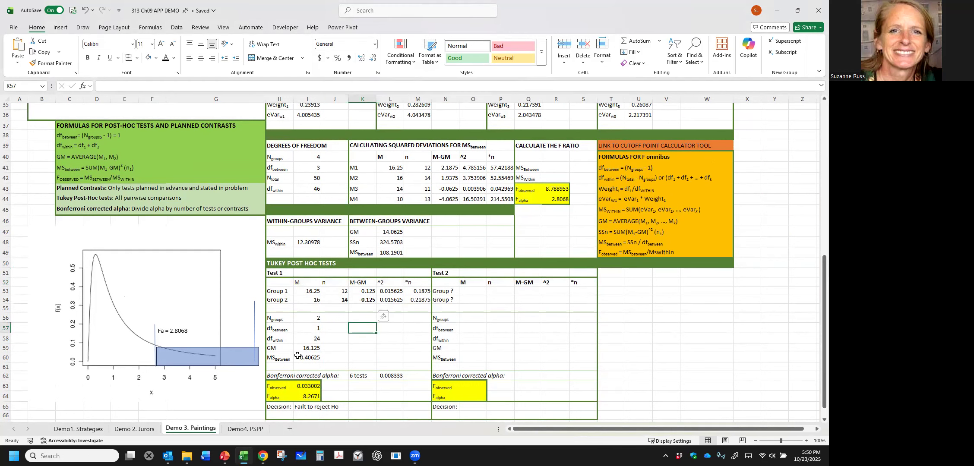
- Lock the MS within reference so F observed reads =I60/$I48, still 0.033002
{"action": "left_click", "coordinate": [311, 387]}
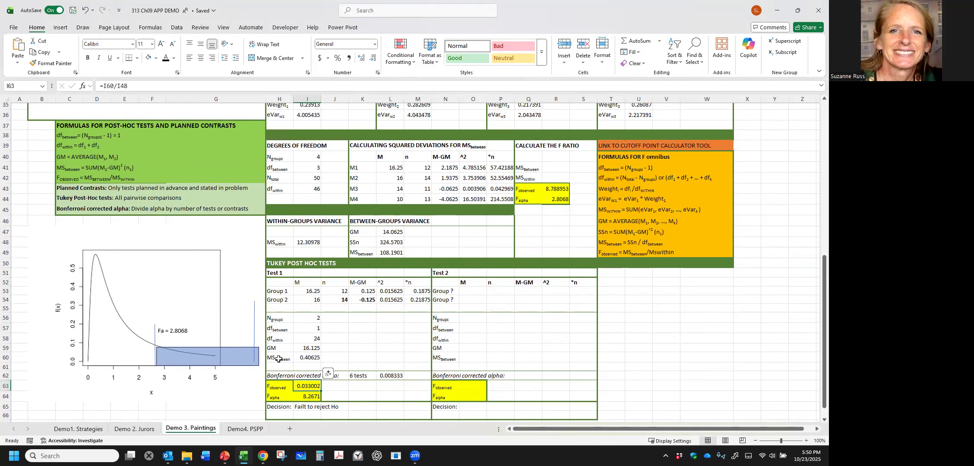
{"action": "left_click", "coordinate": [120, 85]}
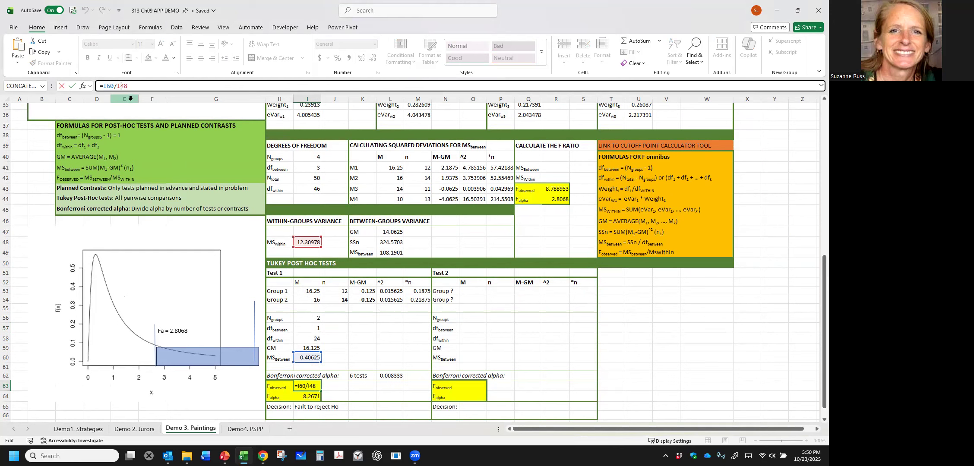
{"action": "left_click", "coordinate": [352, 318]}
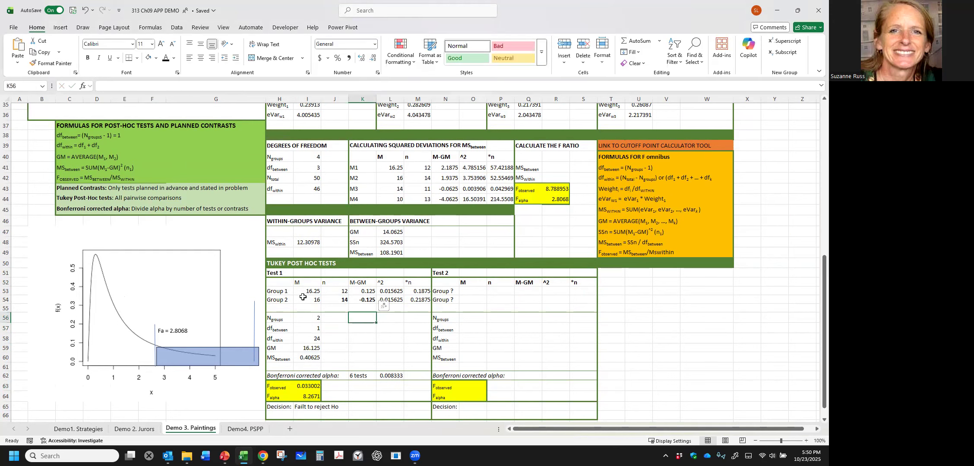
{"action": "left_click", "coordinate": [304, 386]}
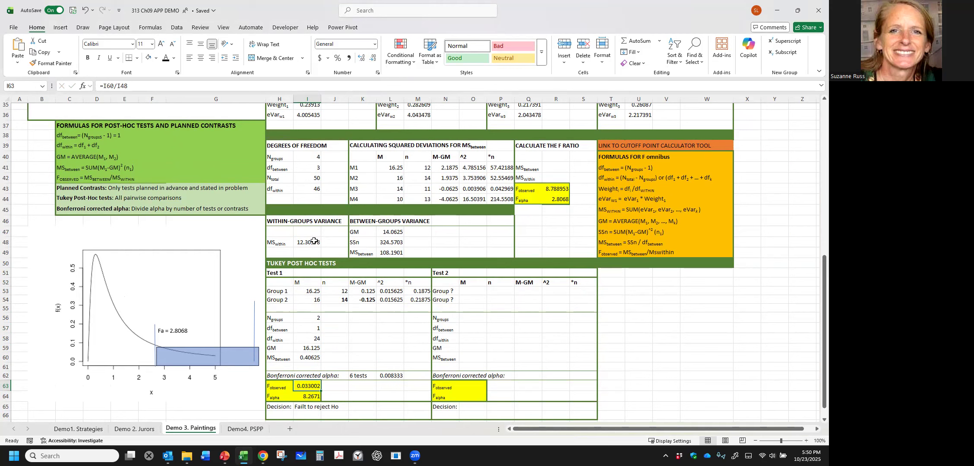
{"action": "left_click", "coordinate": [117, 85]}
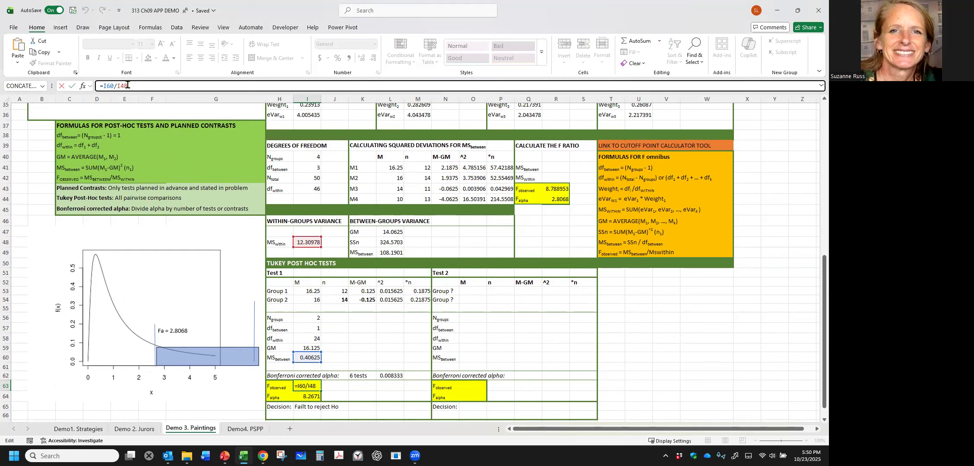
{"action": "type", "text": "$"}
{"action": "key", "text": "Return"}
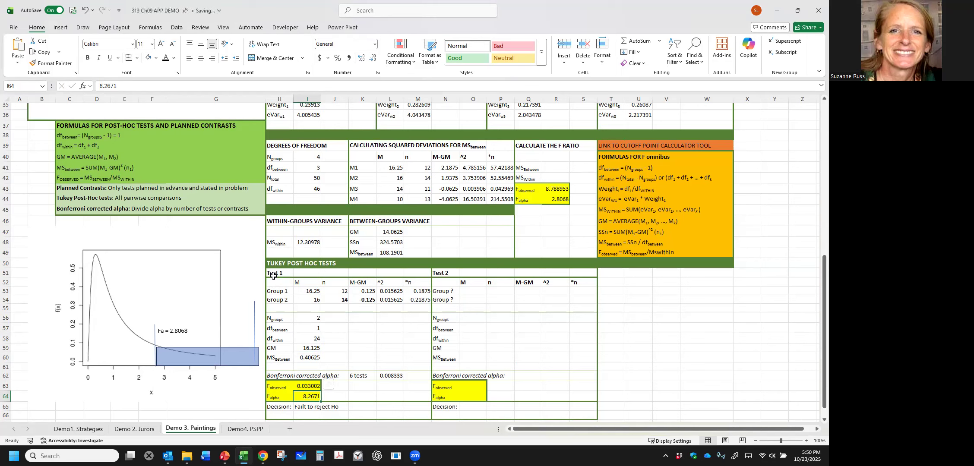
- Copy the Test 1 block to N52 and relabel its second group as Group 4
{"action": "left_click_drag", "start_coordinate": [273, 281], "coordinate": [415, 384]}
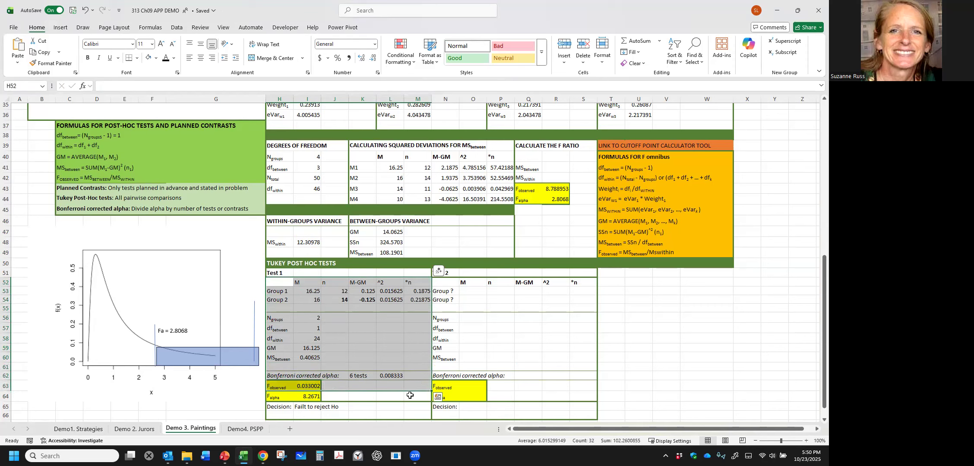
{"action": "key", "text": "ctrl+c"}
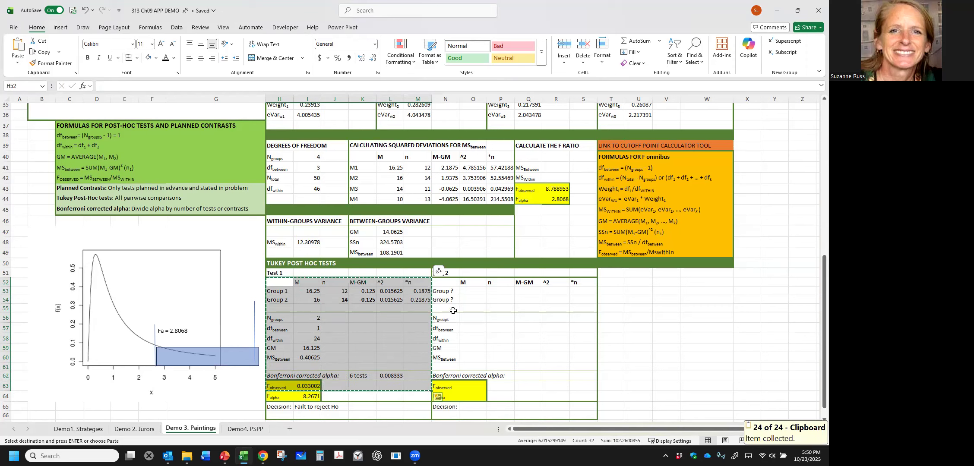
{"action": "left_click", "coordinate": [442, 286]}
{"action": "key", "text": "ctrl+v"}
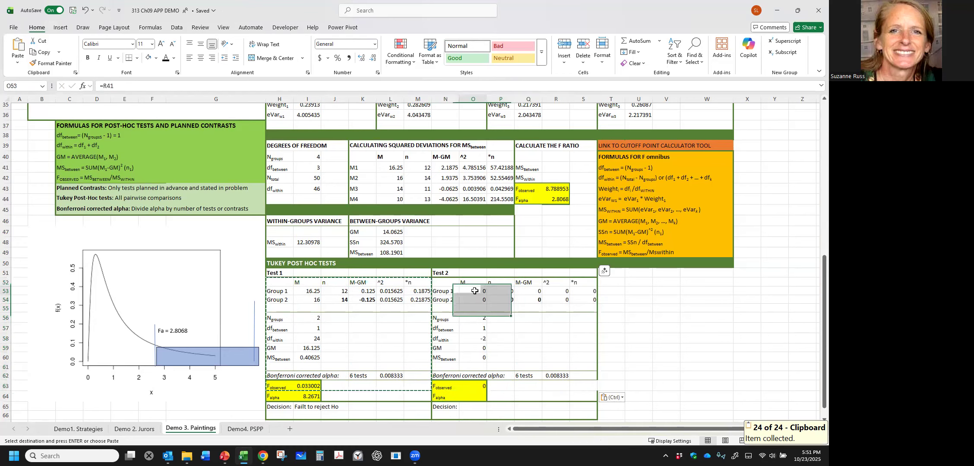
{"action": "left_click", "coordinate": [475, 292]}
{"action": "double_click", "coordinate": [437, 301]}
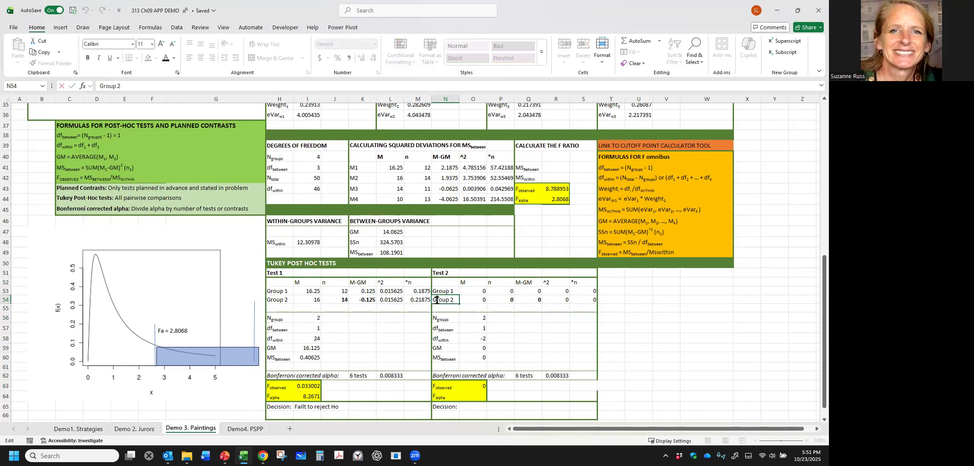
{"action": "key", "text": "BackSpace"}
{"action": "type", "text": "4"}
{"action": "left_click", "coordinate": [480, 333]}
- Link Test 2's means (16.25, 10) and sample sizes (12, 13) to Groups 1 and 4
{"action": "left_click", "coordinate": [474, 294]}
{"action": "type", "text": "="}
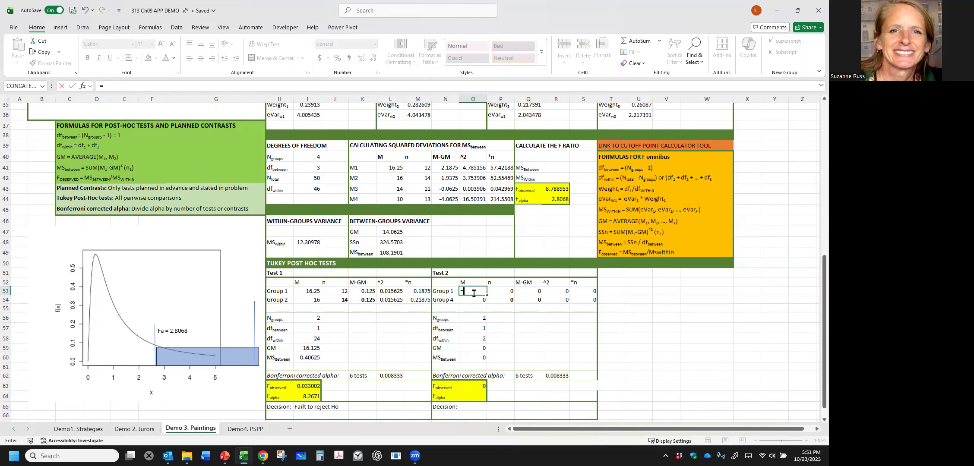
{"action": "left_click", "coordinate": [390, 169]}
{"action": "key", "text": "Return"}
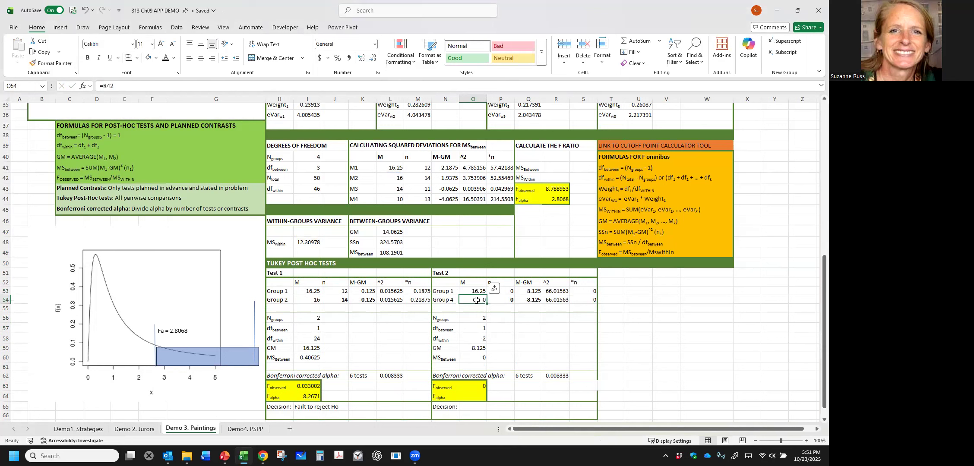
{"action": "type", "text": "="}
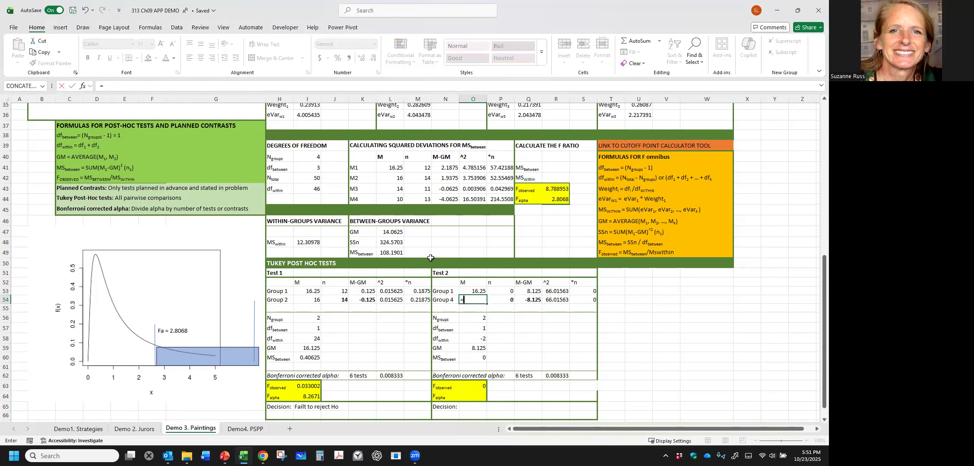
{"action": "left_click", "coordinate": [394, 199]}
{"action": "key", "text": "Return"}
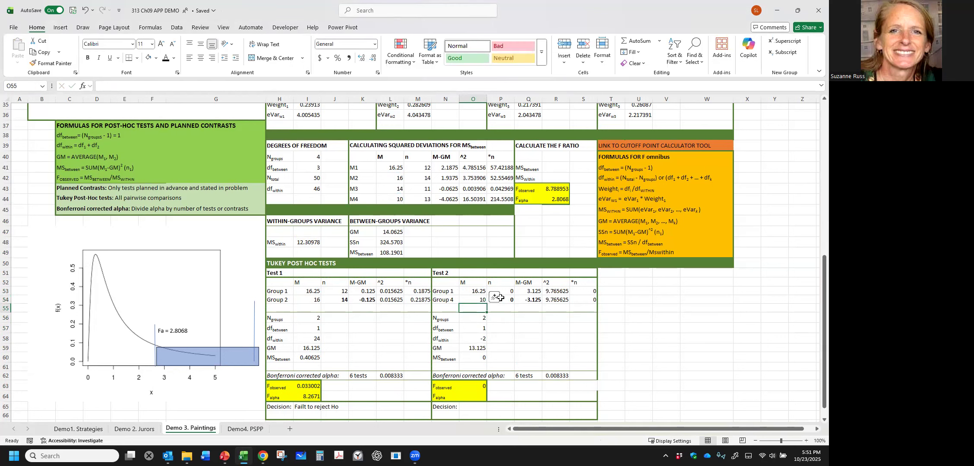
{"action": "left_click", "coordinate": [508, 292]}
{"action": "type", "text": "="}
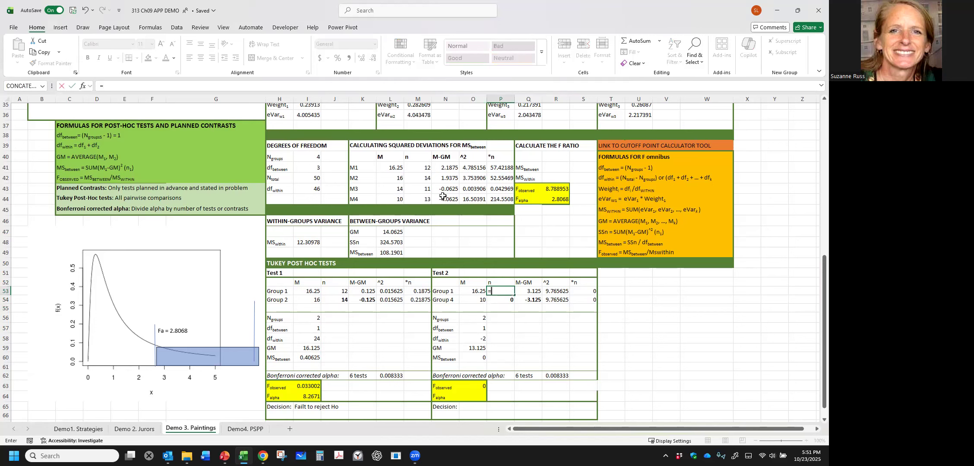
{"action": "left_click", "coordinate": [425, 170]}
{"action": "key", "text": "Return"}
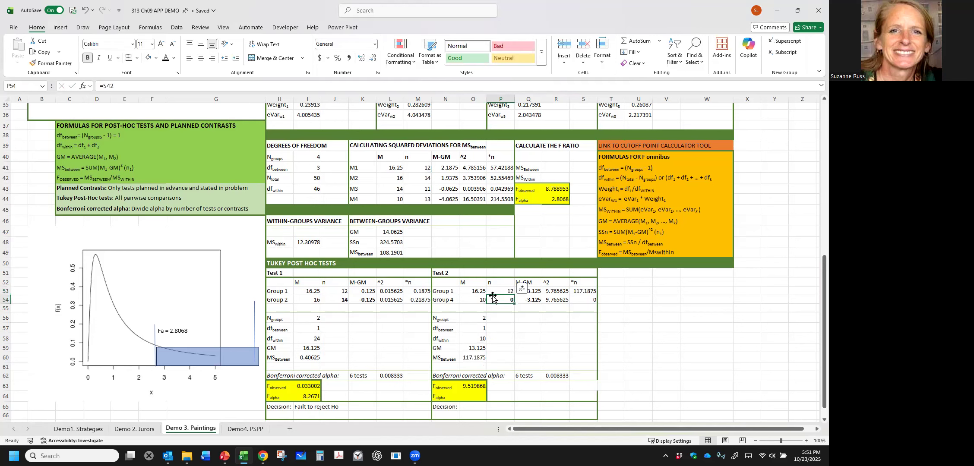
{"action": "type", "text": "="}
{"action": "left_click", "coordinate": [425, 199]}
{"action": "key", "text": "Return"}
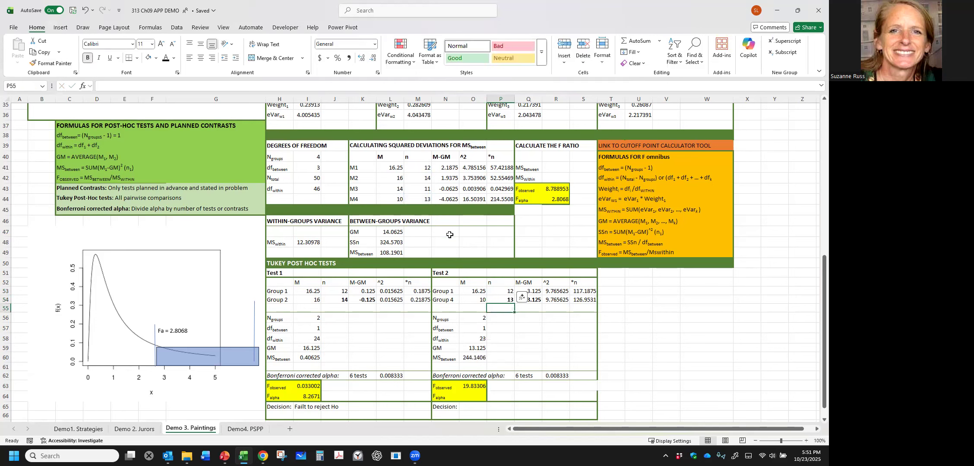
- Verify Test 2's number of groups, df between, df within 23 and grand mean formulas
{"action": "left_click", "coordinate": [470, 317]}
{"action": "left_click", "coordinate": [470, 329]}
{"action": "left_click", "coordinate": [466, 341]}
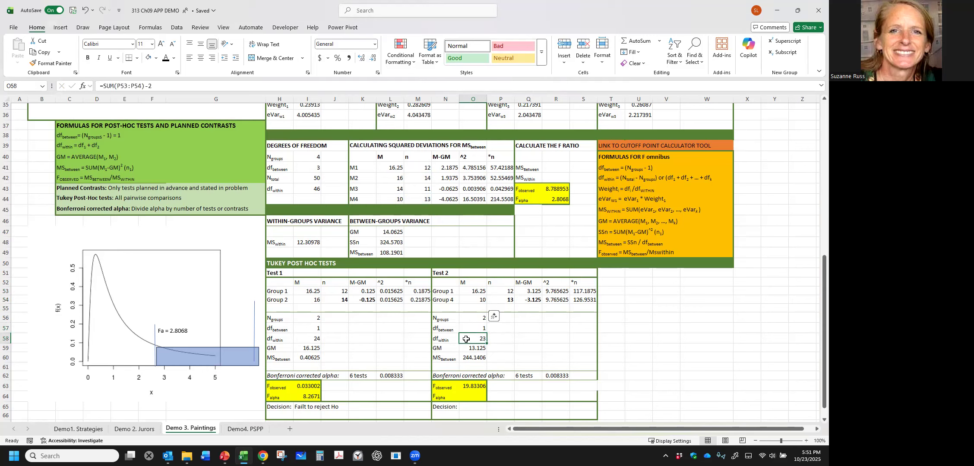
{"action": "left_click", "coordinate": [472, 349]}
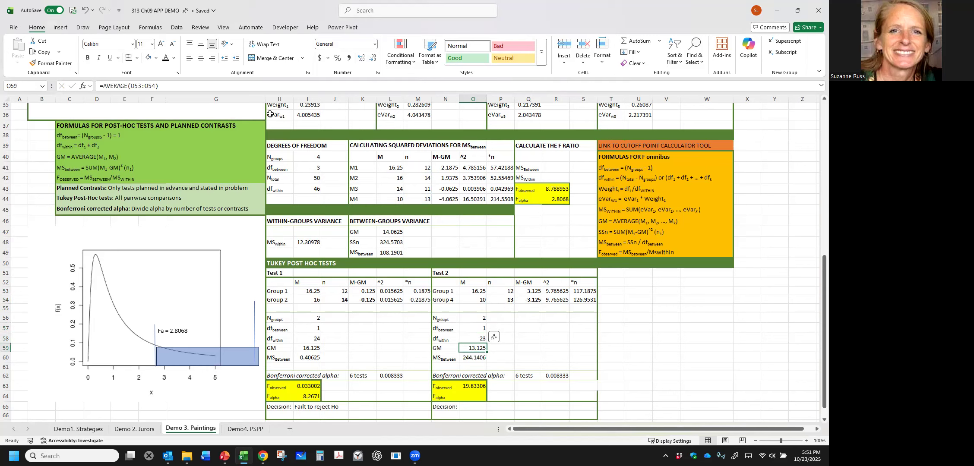
{"action": "left_click", "coordinate": [228, 85]}
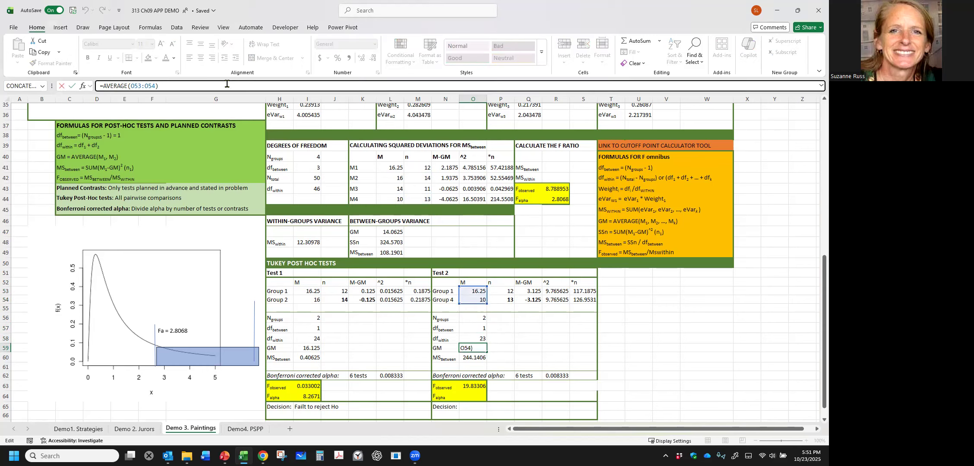
{"action": "key", "text": "Return"}
- Verify Test 2's deviations, MS between 244.1406, MS within 12.30978 and F observed 19.83306
{"action": "left_click", "coordinate": [526, 293]}
{"action": "left_click_drag", "start_coordinate": [526, 293], "coordinate": [532, 301]}
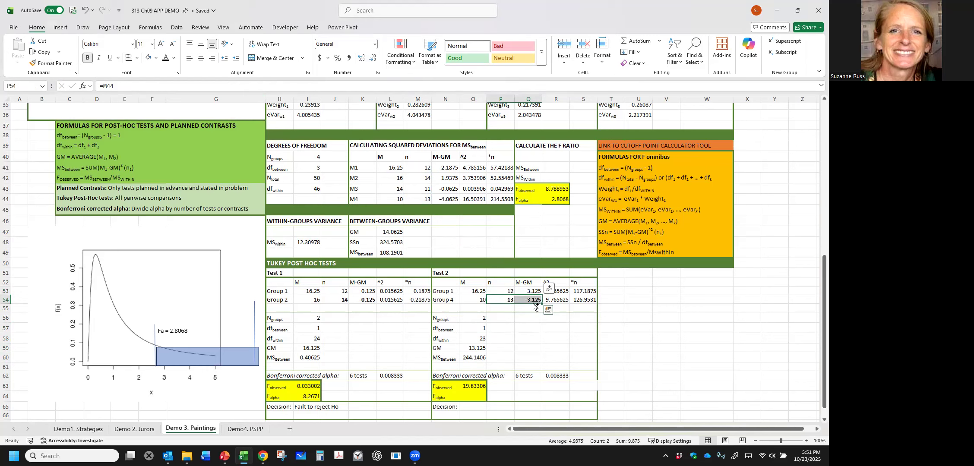
{"action": "left_click", "coordinate": [529, 338]}
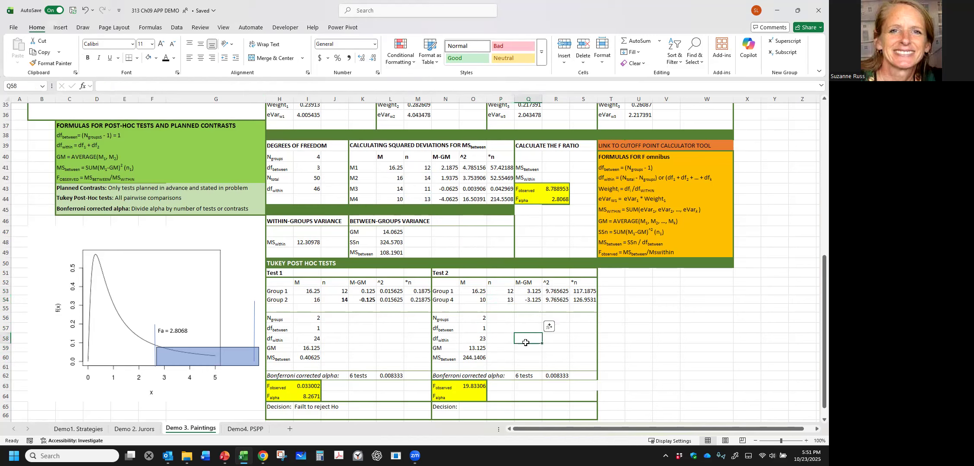
{"action": "left_click", "coordinate": [474, 356]}
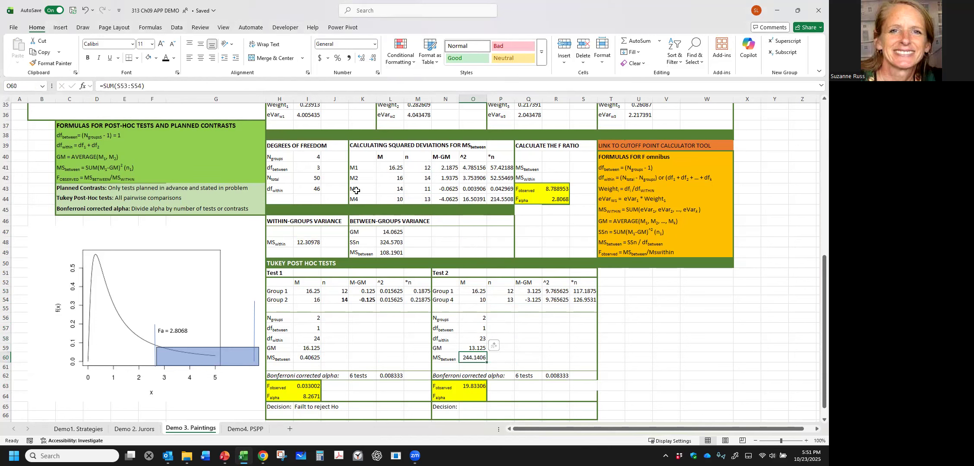
{"action": "left_click", "coordinate": [213, 87]}
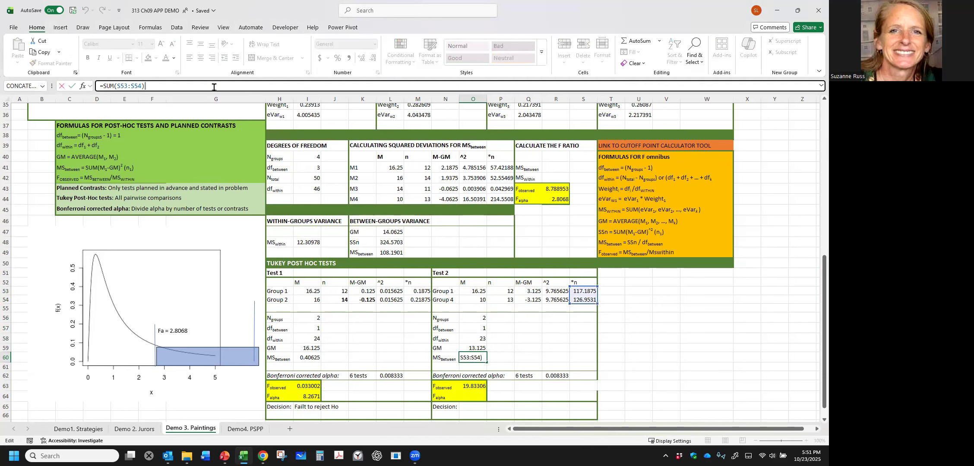
{"action": "key", "text": "Return"}
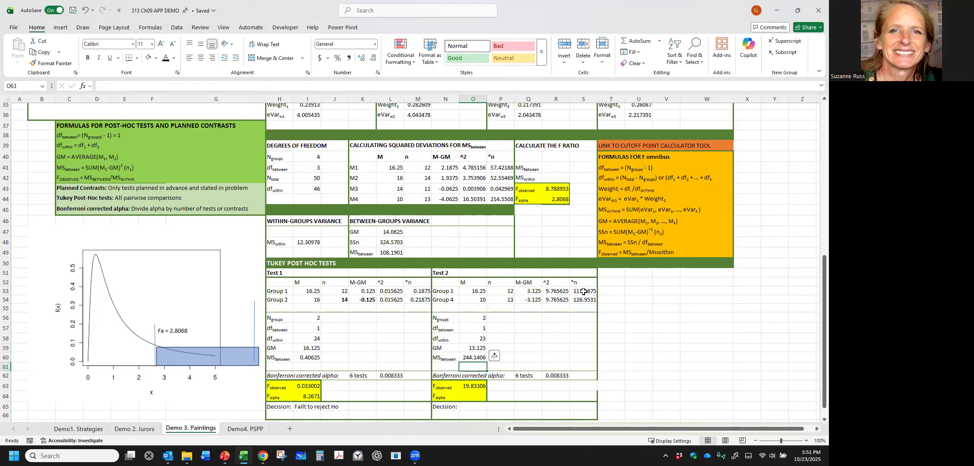
{"action": "left_click", "coordinate": [481, 360]}
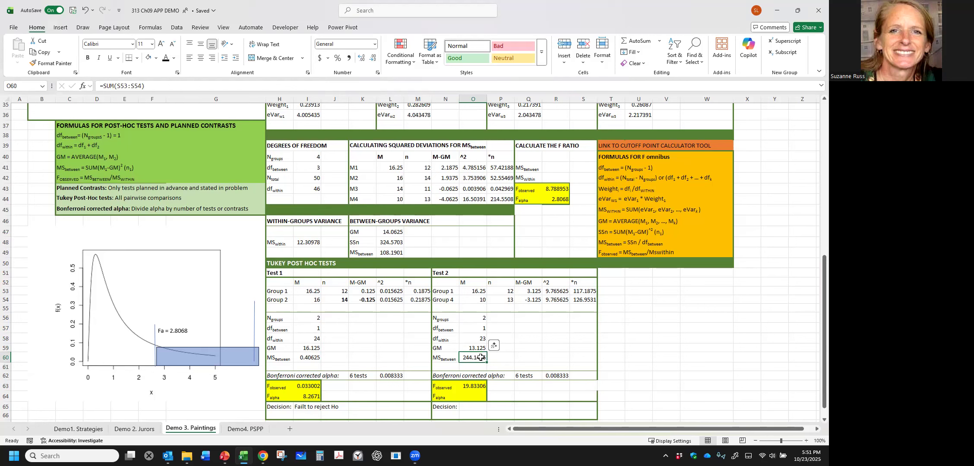
{"action": "left_click", "coordinate": [309, 242]}
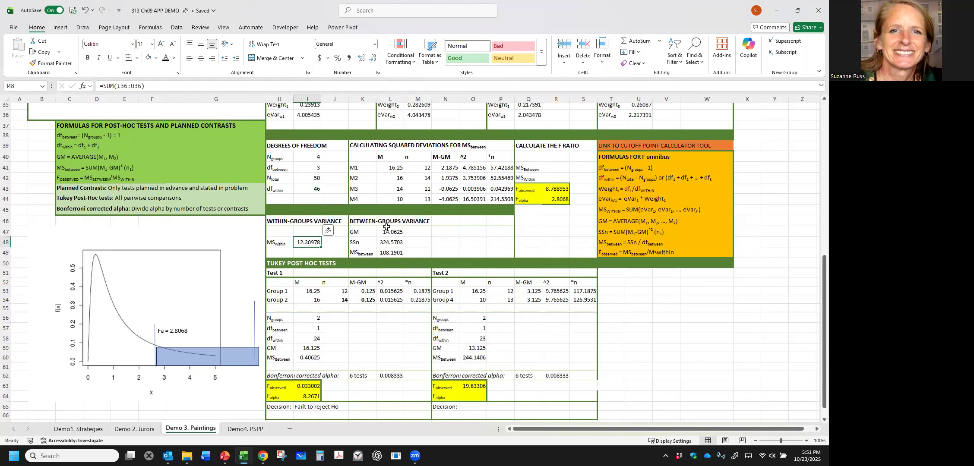
{"action": "left_click", "coordinate": [473, 386]}
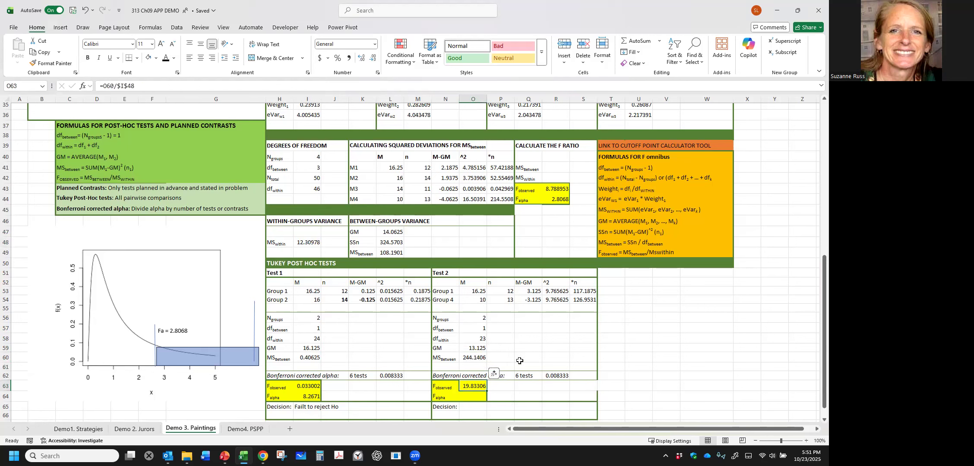
{"action": "left_click", "coordinate": [474, 399]}
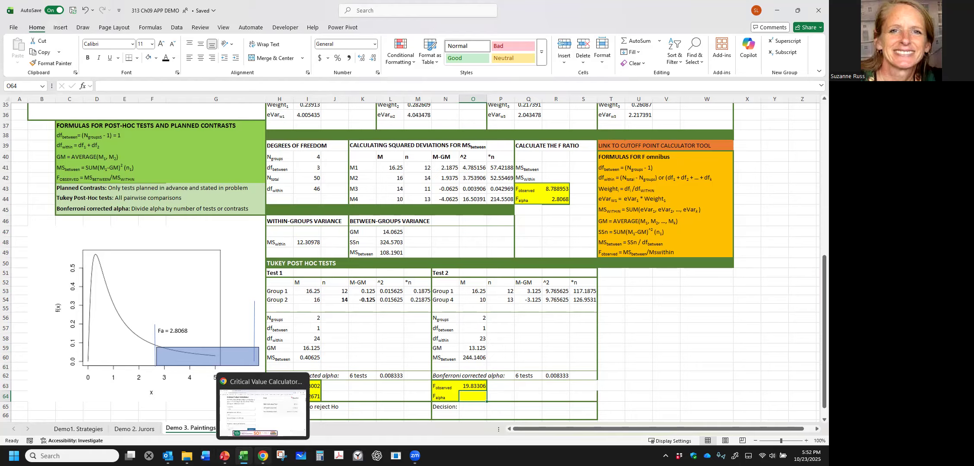
- Calculate the right-tailed critical F for df 1 and 23 and copy 8.3315
{"action": "left_click", "coordinate": [262, 456]}
{"action": "double_click", "coordinate": [79, 345]}
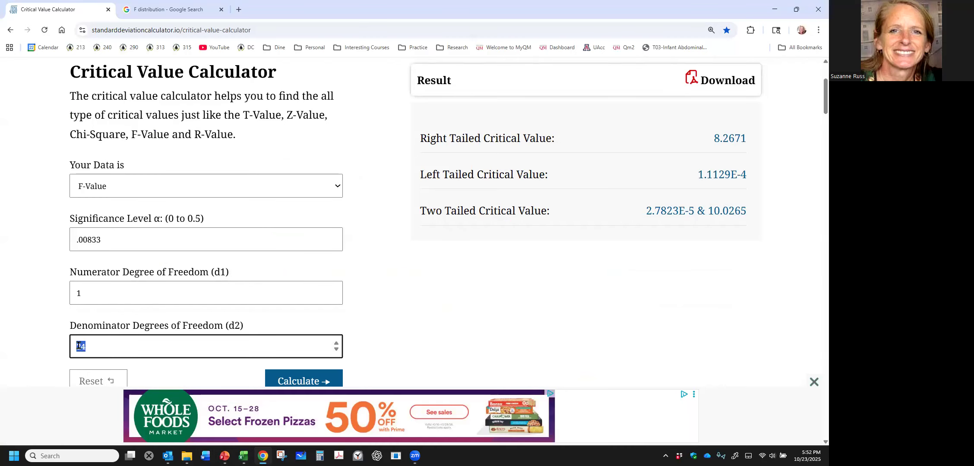
{"action": "type", "text": "23"}
{"action": "left_click", "coordinate": [300, 375]}
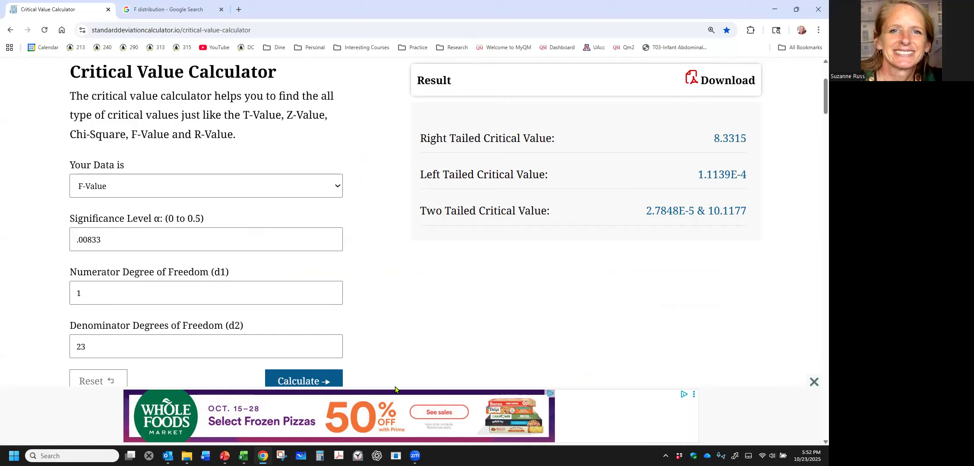
{"action": "left_click", "coordinate": [719, 138]}
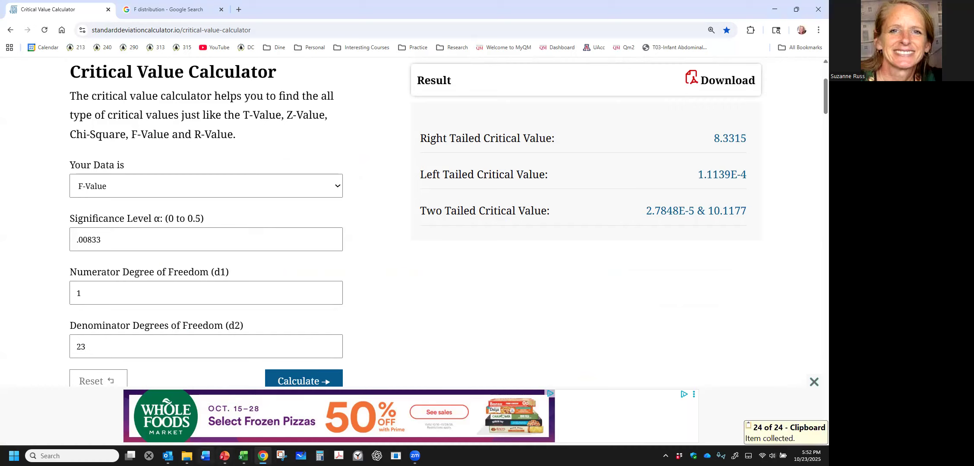
{"action": "left_click", "coordinate": [244, 456]}
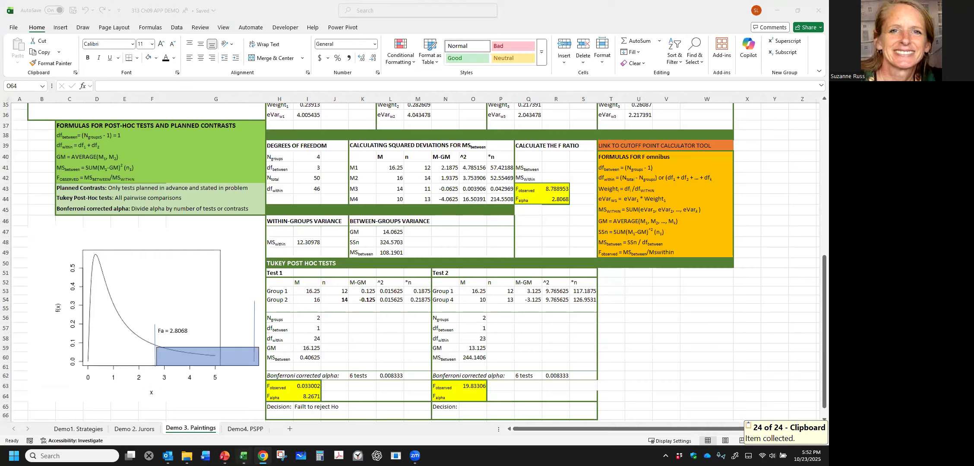
- Paste 8.3315 as a value into Test 2's critical F cell
{"action": "right_click", "coordinate": [475, 396]}
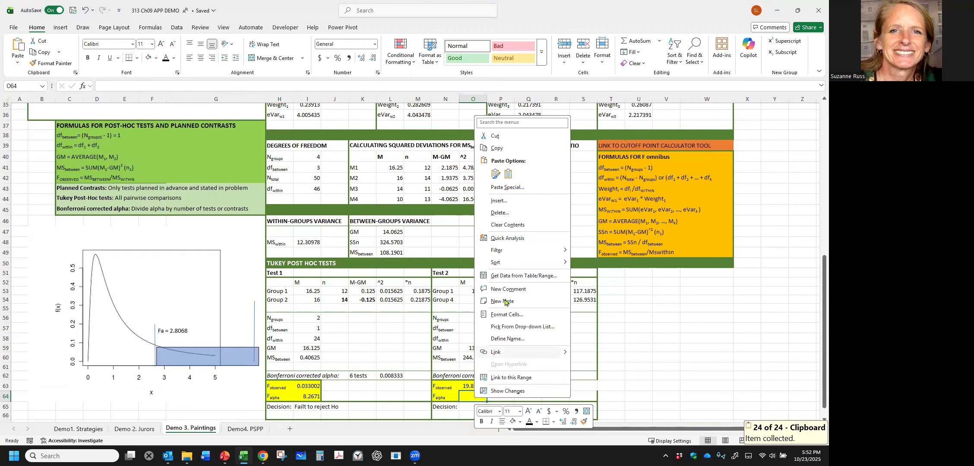
{"action": "left_click", "coordinate": [508, 174]}
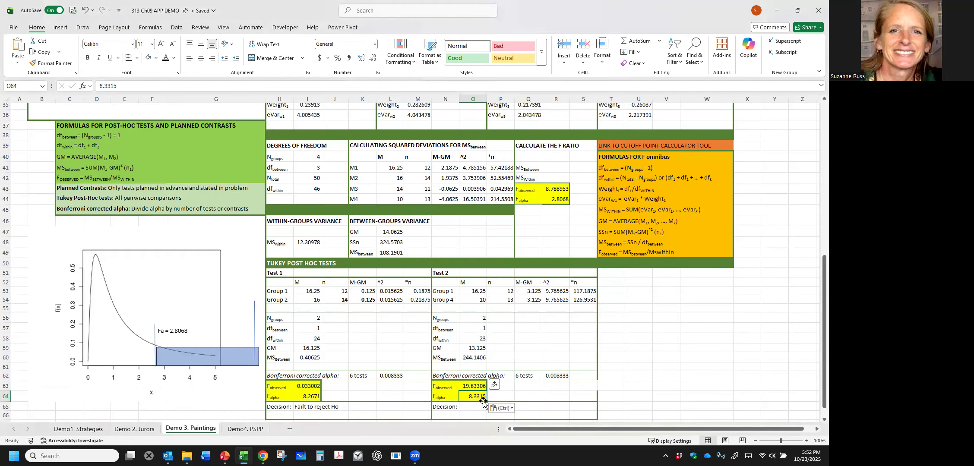
{"action": "left_click", "coordinate": [475, 387]}
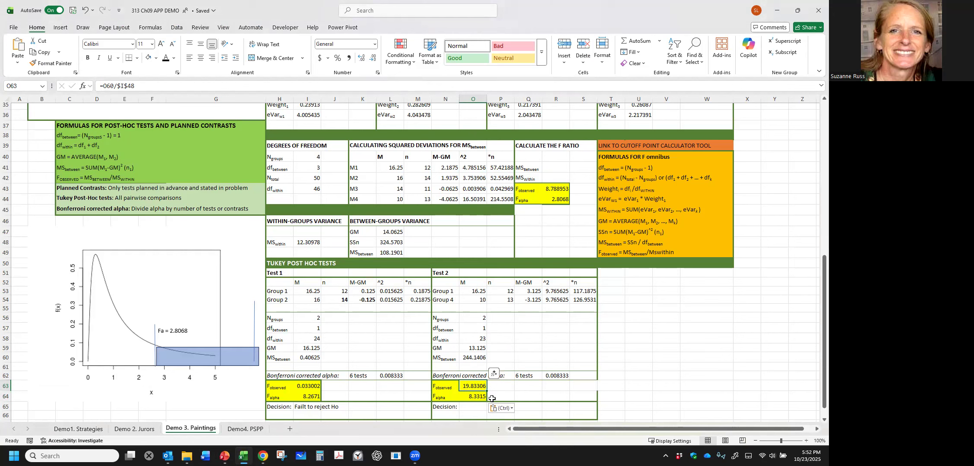
{"action": "left_click", "coordinate": [466, 398]}
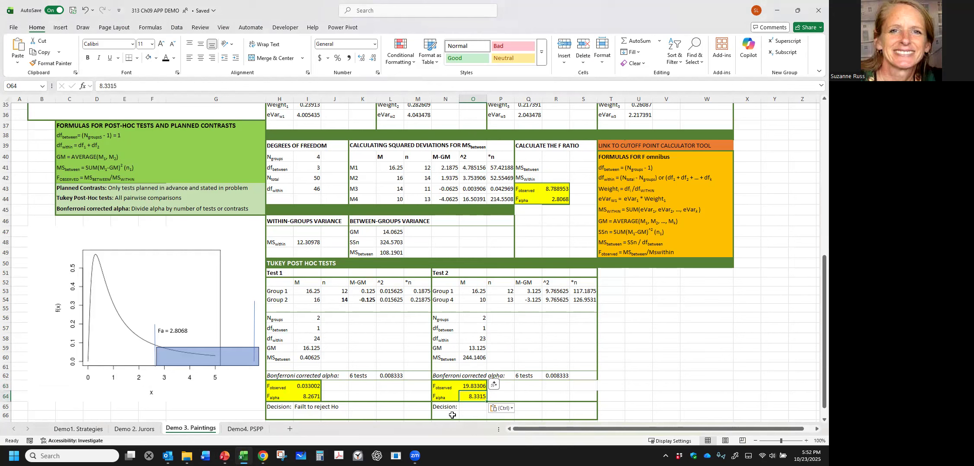
- Enter 'Reject Ho' as Test 2's decision
{"action": "left_click", "coordinate": [472, 406]}
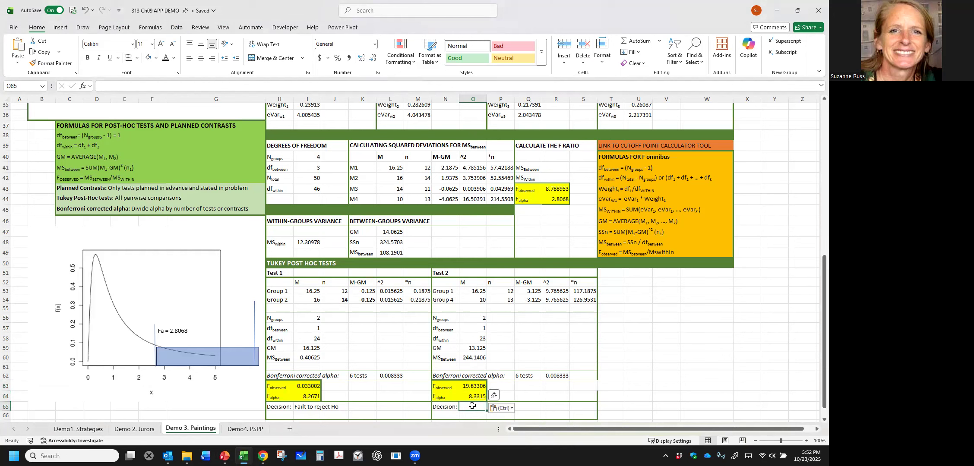
{"action": "type", "text": "Re"}
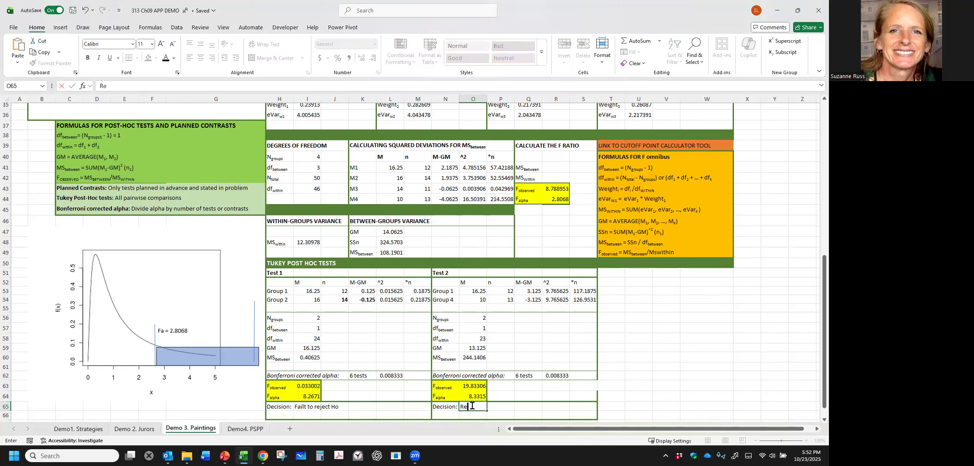
{"action": "type", "text": "ject Ho"}
{"action": "left_click", "coordinate": [495, 413]}
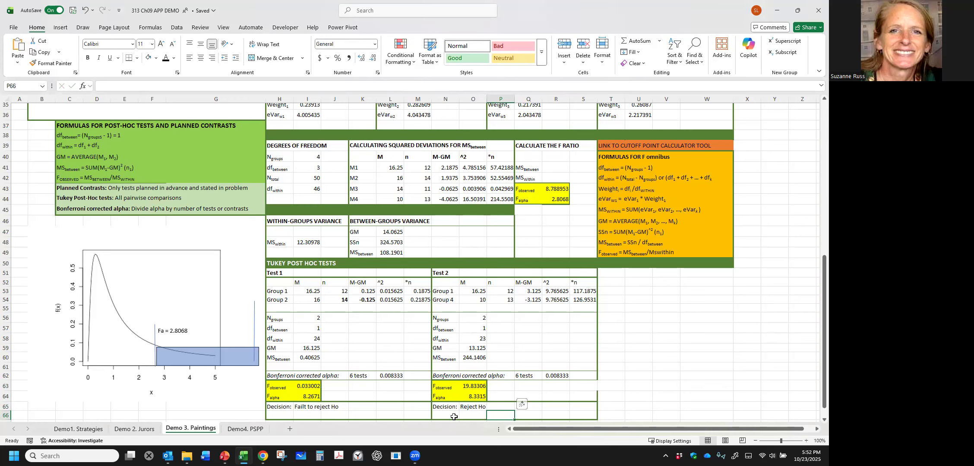
{"action": "scroll", "coordinate": [93, 204], "scroll_direction": "up", "scroll_amount": 1}
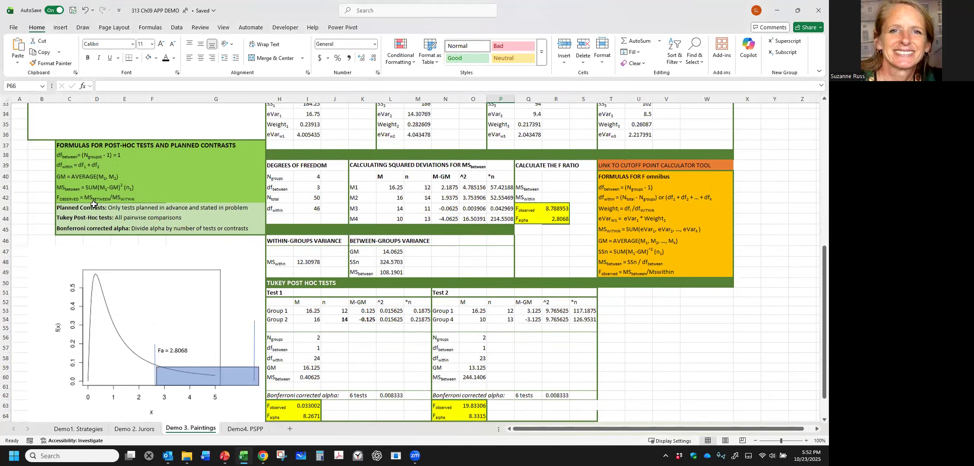
- Add a new line stating Tukey's tests showed the $10000 pricetag viewers liked paintings significantly more than $10 viewers
{"action": "scroll", "coordinate": [93, 204], "scroll_direction": "up", "scroll_amount": 3}
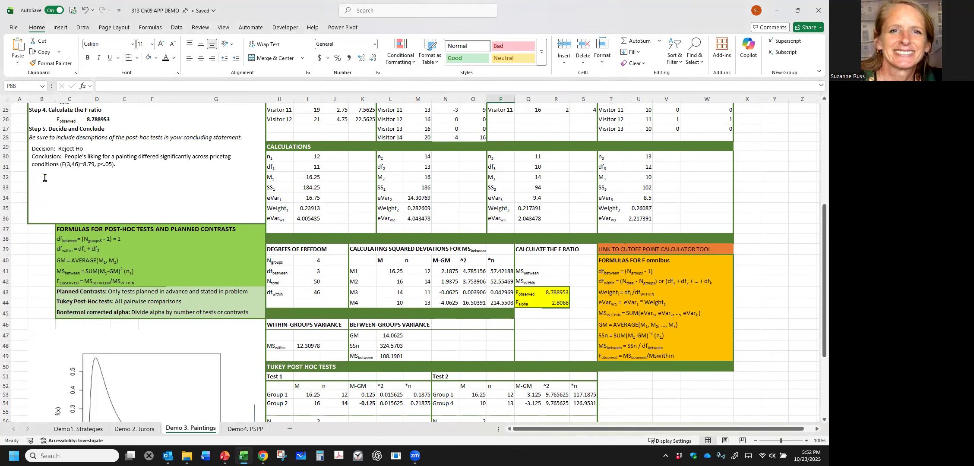
{"action": "left_click", "coordinate": [39, 178]}
{"action": "key", "text": "BackSpace"}
{"action": "key", "text": "Return"}
{"action": "type", "text": "Tukey's"}
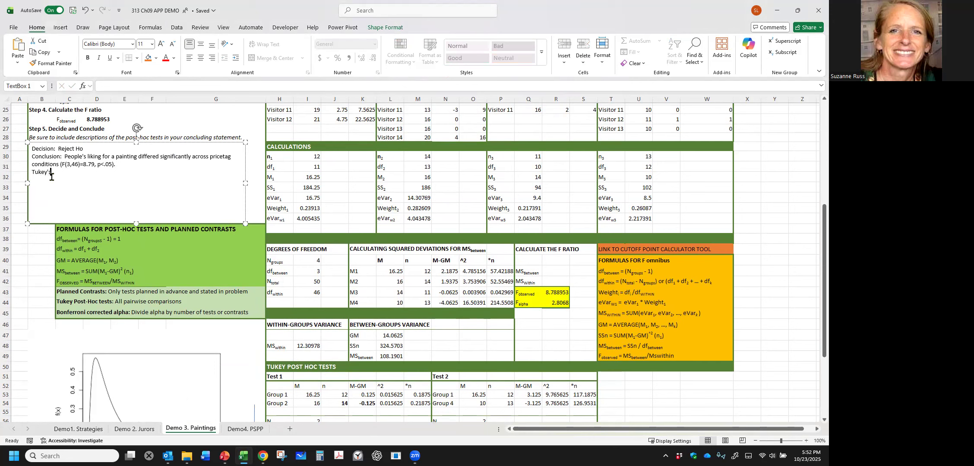
{"action": "type", "text": " Post-hoc tests revealed that people who saw the"}
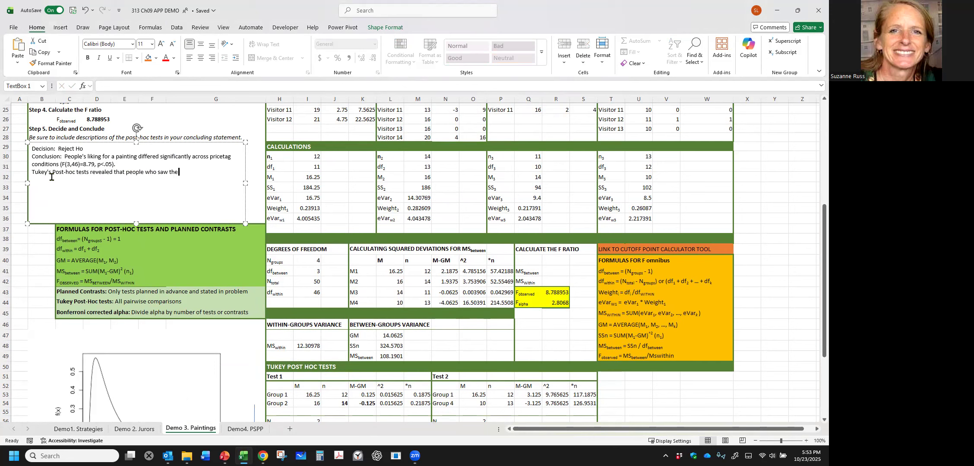
{"action": "type", "text": " $10000 pricetag had signficantly hg"}
{"action": "key", "text": "BackSpace"}
{"action": "type", "text": "igher liking for a"}
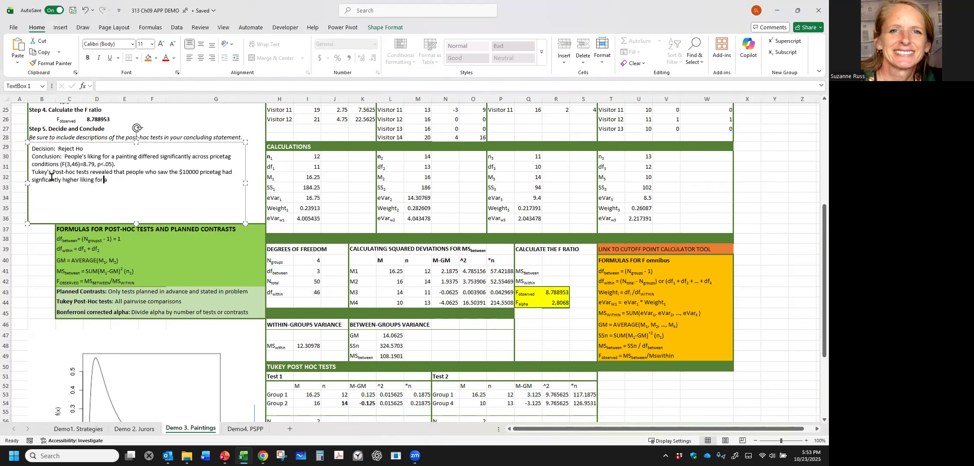
{"action": "type", "text": " painting than people who saw the $10 pricetag"}
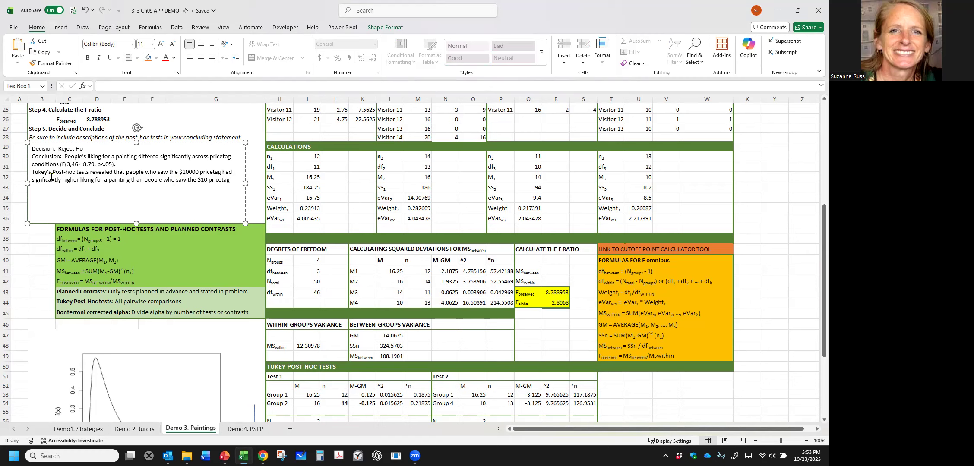
{"action": "type", "text": "and"}
{"action": "type", "text": " ..... and"}
{"action": "type", "text": " ...."}
{"action": "type", "text": "."}
- Insert the group means (M= 16.25) and (M=10.00) and begin the F statistic
{"action": "type", "text": "(M= "}
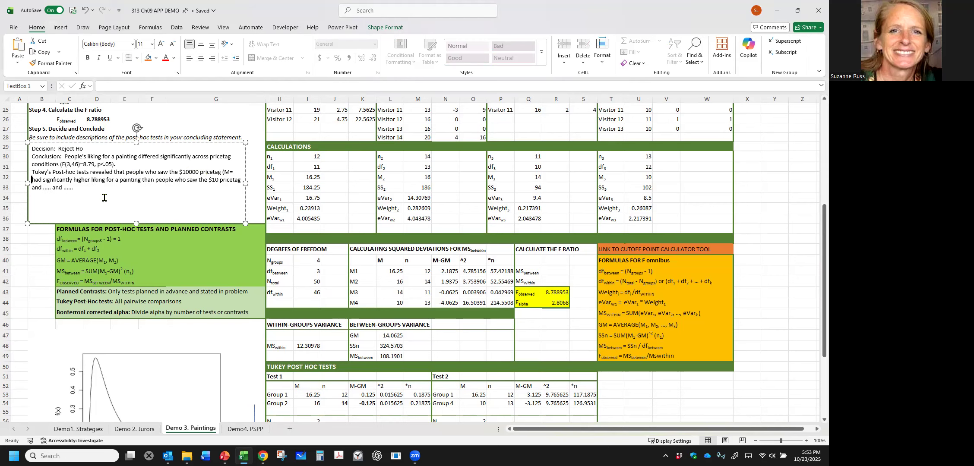
{"action": "type", "text": "16.25"}
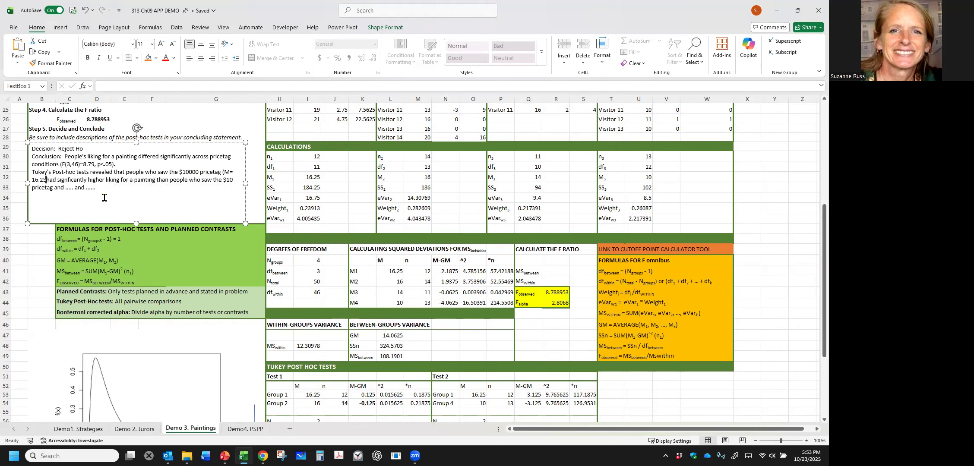
{"action": "type", "text": ")"}
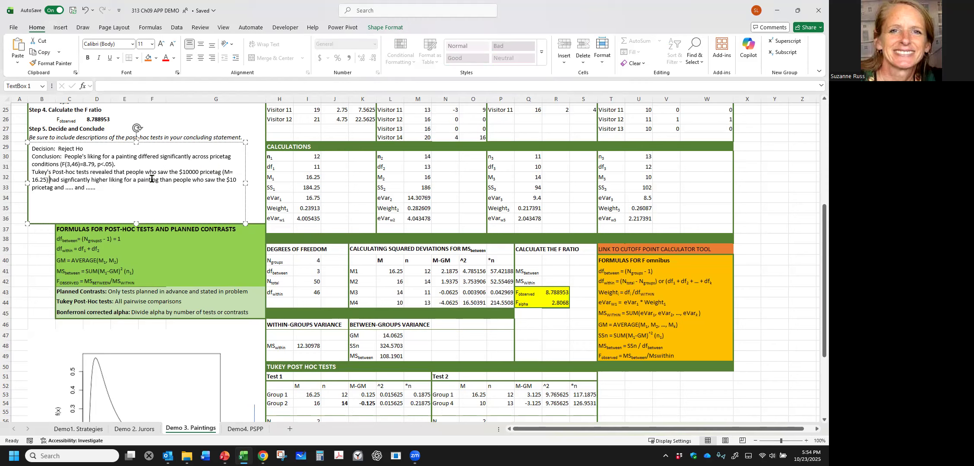
{"action": "left_click", "coordinate": [52, 189]}
{"action": "type", "text": "(M=10.00)  (F1, 2"}
- Finish the statistic as (F1, 23) = 19.83, p<.01)
{"action": "scroll", "coordinate": [382, 364], "scroll_direction": "down", "scroll_amount": 3}
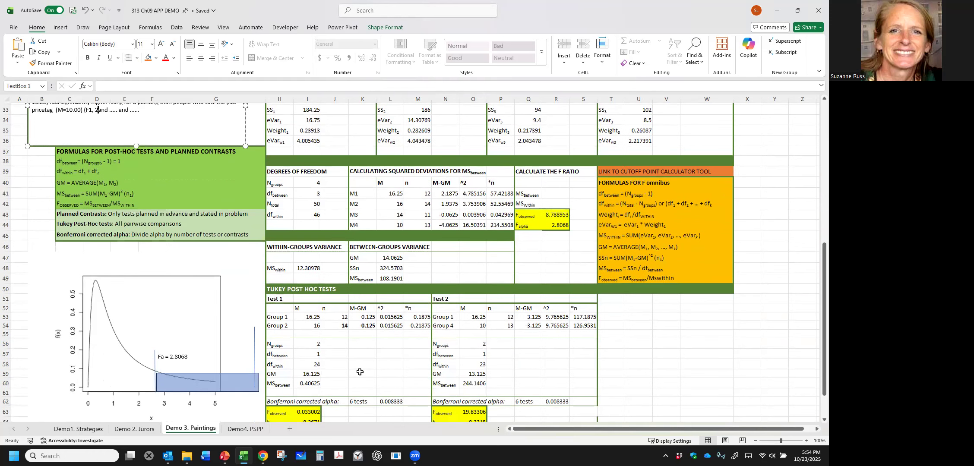
{"action": "type", "text": "3"}
{"action": "scroll", "coordinate": [298, 340], "scroll_direction": "down", "scroll_amount": 1}
{"action": "scroll", "coordinate": [298, 340], "scroll_direction": "up", "scroll_amount": 2}
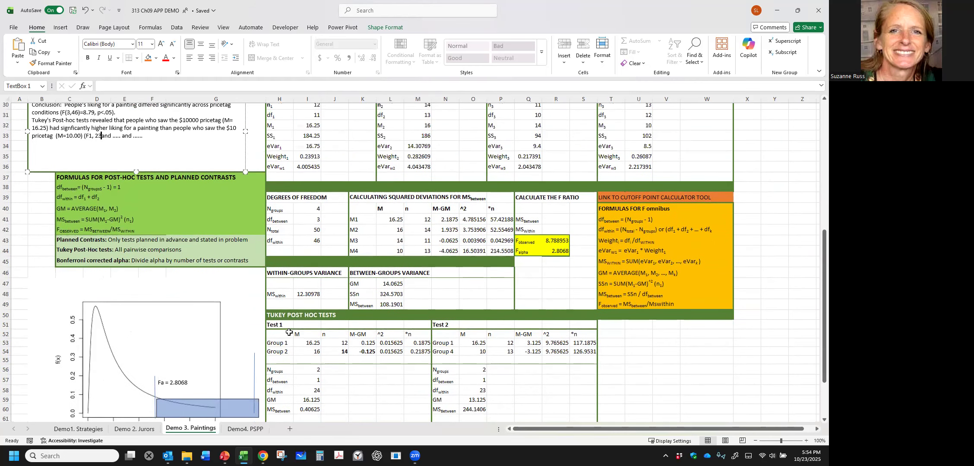
{"action": "type", "text": ") ="}
{"action": "scroll", "coordinate": [357, 249], "scroll_direction": "down", "scroll_amount": 2}
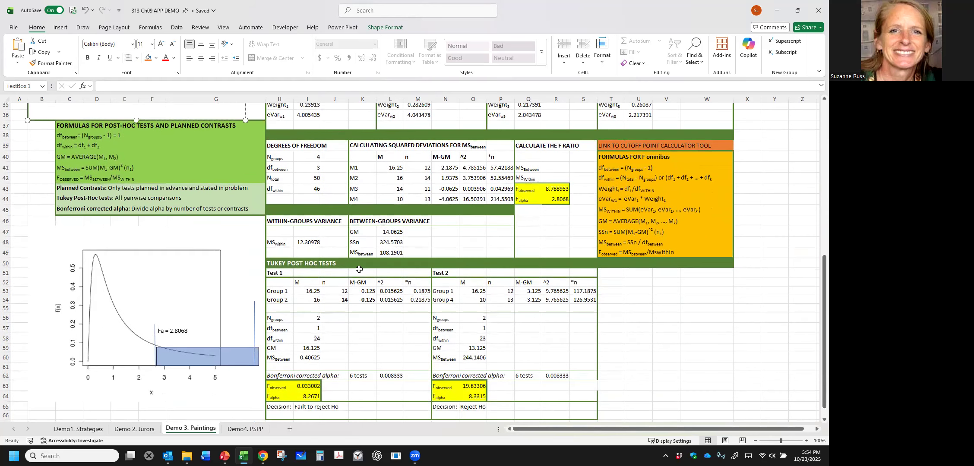
{"action": "scroll", "coordinate": [359, 271], "scroll_direction": "up", "scroll_amount": 3}
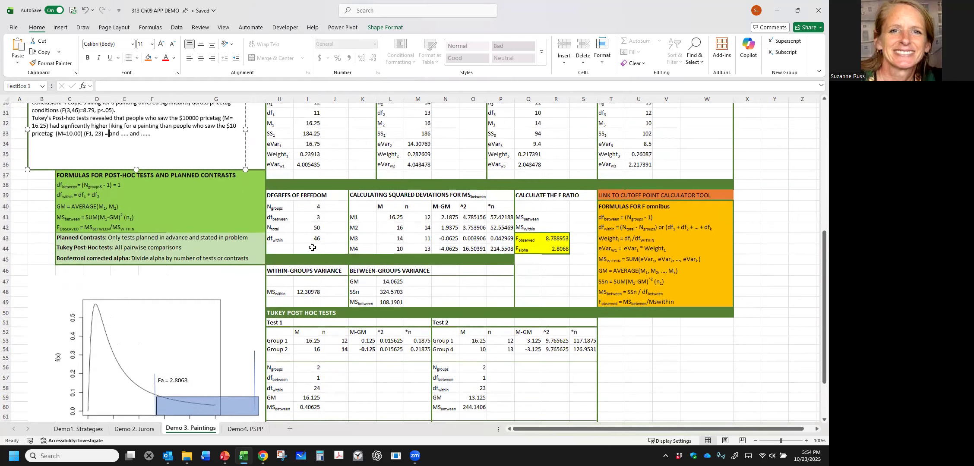
{"action": "type", "text": "19"}
{"action": "type", "text": "."}
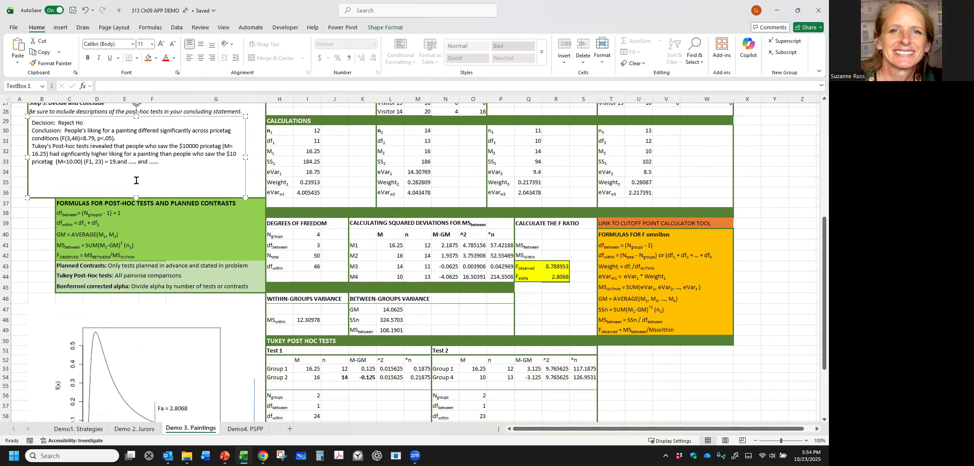
{"action": "type", "text": "83, p<.05"}
{"action": "key", "text": "BackSpace"}
{"action": "type", "text": "1)"}
- Append 'None of the other pairwise comparisons were significant.' to the conclusion
{"action": "double_click", "coordinate": [159, 161]}
{"action": "left_click", "coordinate": [193, 161]}
{"action": "type", "text": "None of the other pairwise comparisons were significant"}
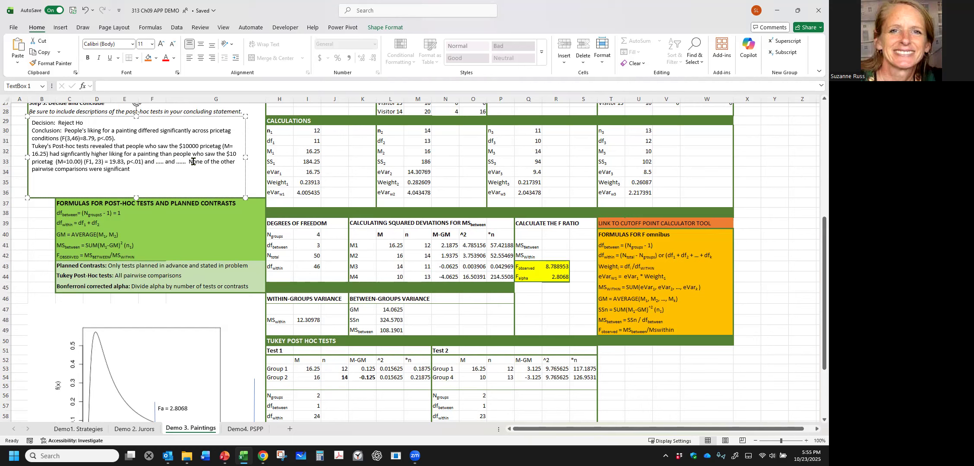
{"action": "type", "text": "."}
{"action": "key", "text": "Return"}
{"action": "scroll", "coordinate": [160, 173], "scroll_direction": "up", "scroll_amount": 3}
{"action": "scroll", "coordinate": [161, 173], "scroll_direction": "up", "scroll_amount": 5}
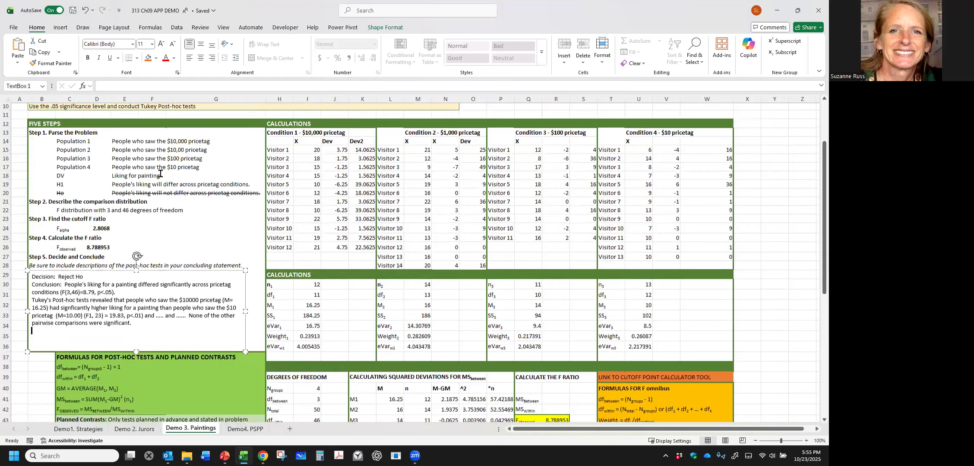